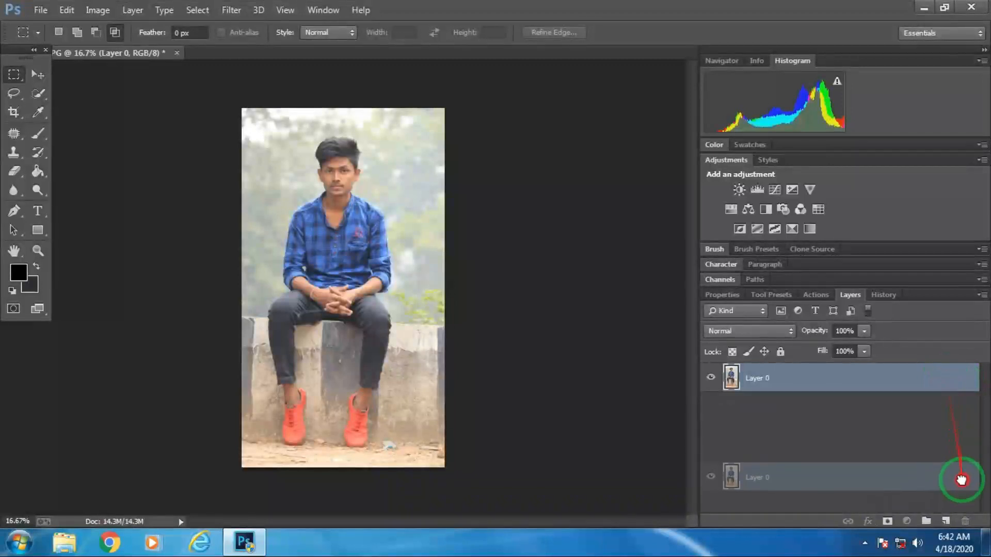
pyautogui.hotkey('ctrl', '+')
pyautogui.hotkey('ctrl', '+')
pyautogui.hotkey('ctrl', '+')
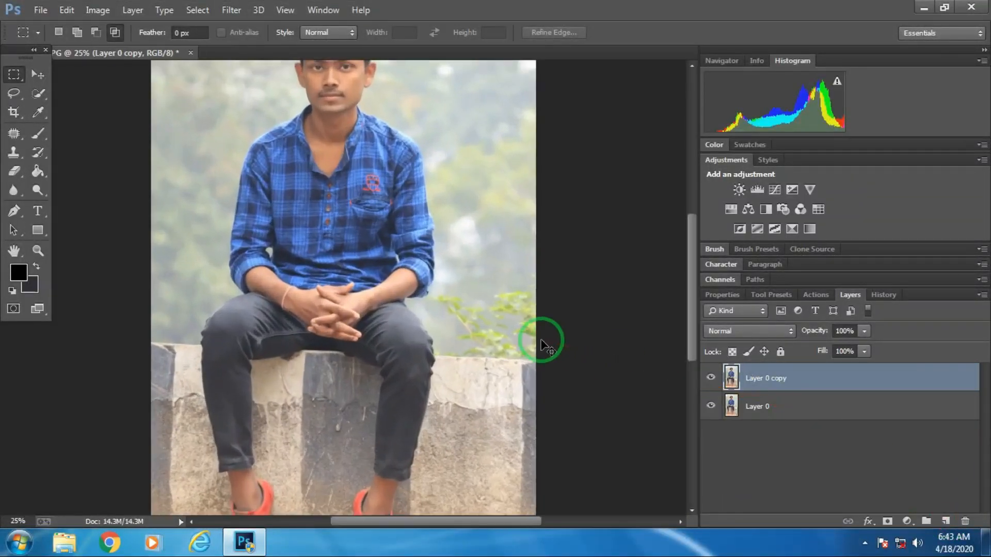
pyautogui.moveTo(698, 274); pyautogui.dragTo(695, 206)
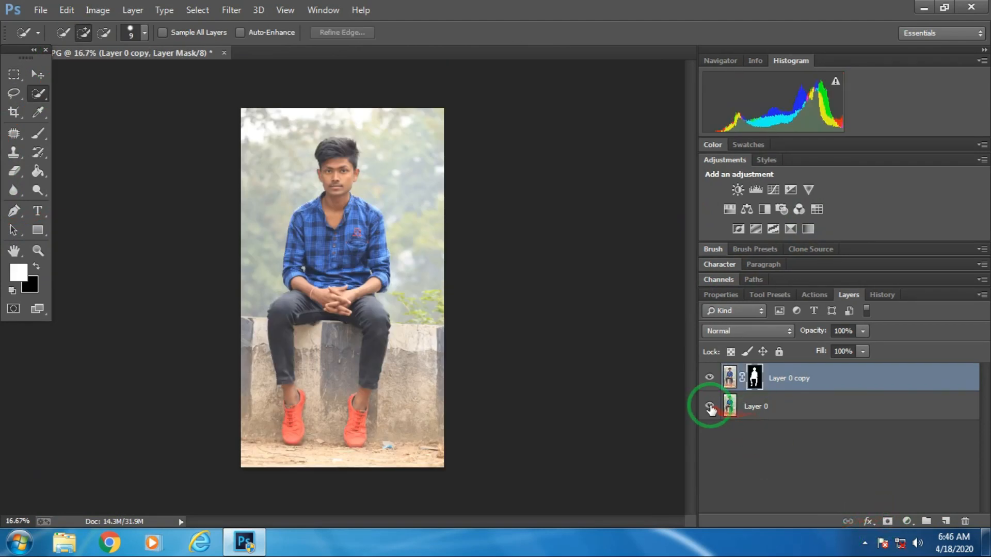
# Hide the original Layer 0 and open Refine Mask for the mask on Layer 0 copy.
pyautogui.click(710, 407)
pyautogui.click(710, 407)
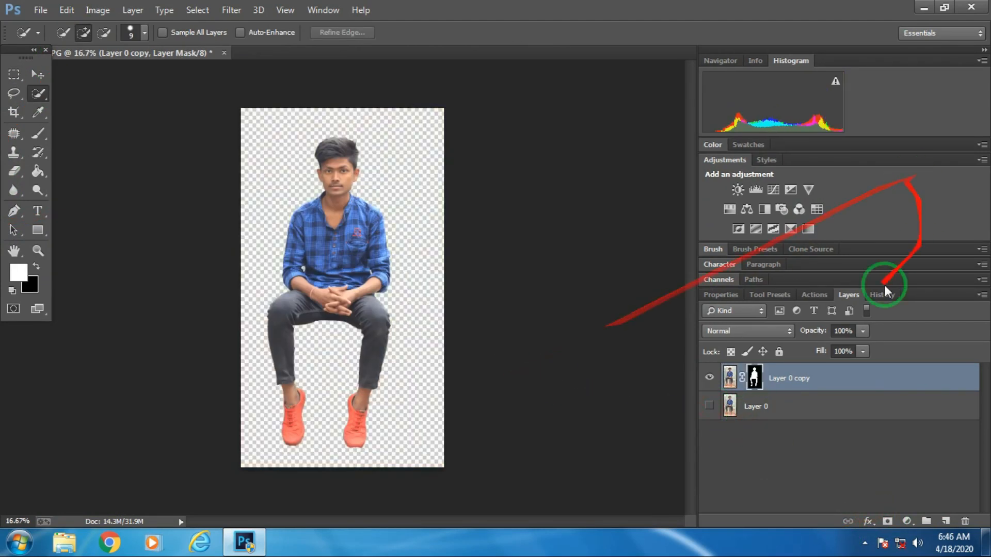
pyautogui.rightClick(754, 377)
pyautogui.click(793, 344)
pyautogui.moveTo(617, 70); pyautogui.dragTo(769, 85)
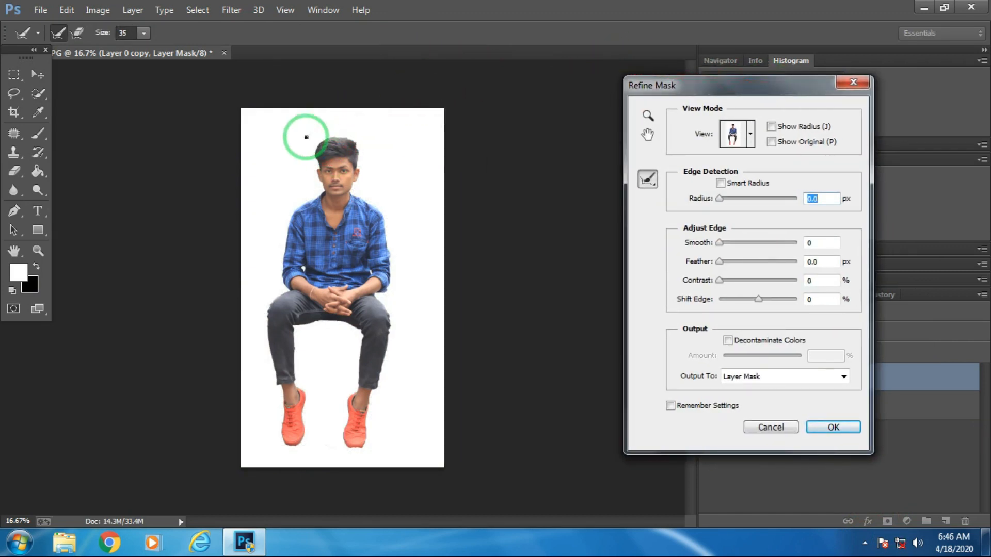
# Refine the mask edge along the outline of the man's hair with the Refine Radius brush.
pyautogui.hotkey('ctrl', '+')
pyautogui.hotkey('ctrl', '+')
pyautogui.hotkey('ctrl', '+')
pyautogui.moveTo(671, 85); pyautogui.dragTo(820, 199)
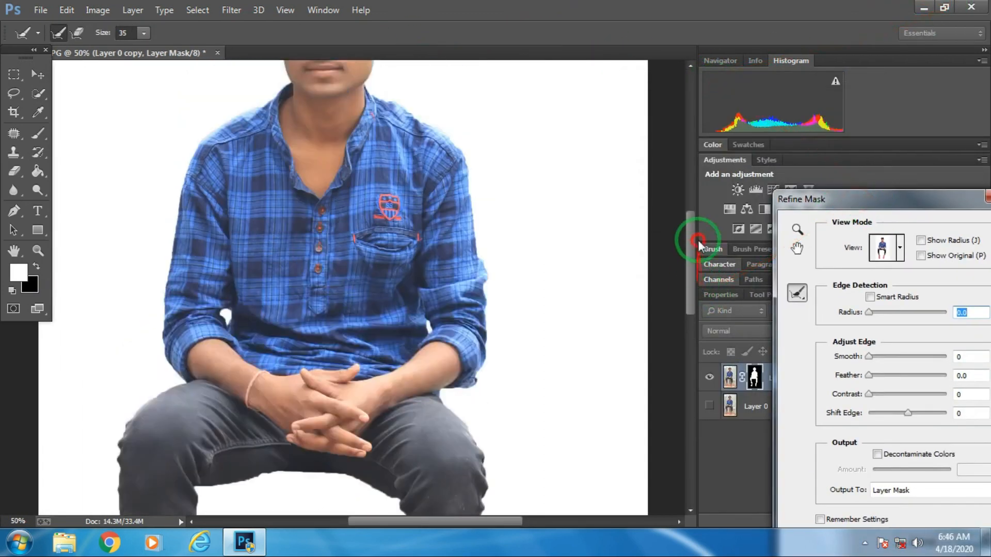
pyautogui.moveTo(699, 244); pyautogui.dragTo(699, 197)
pyautogui.hotkey('ctrl', '+')
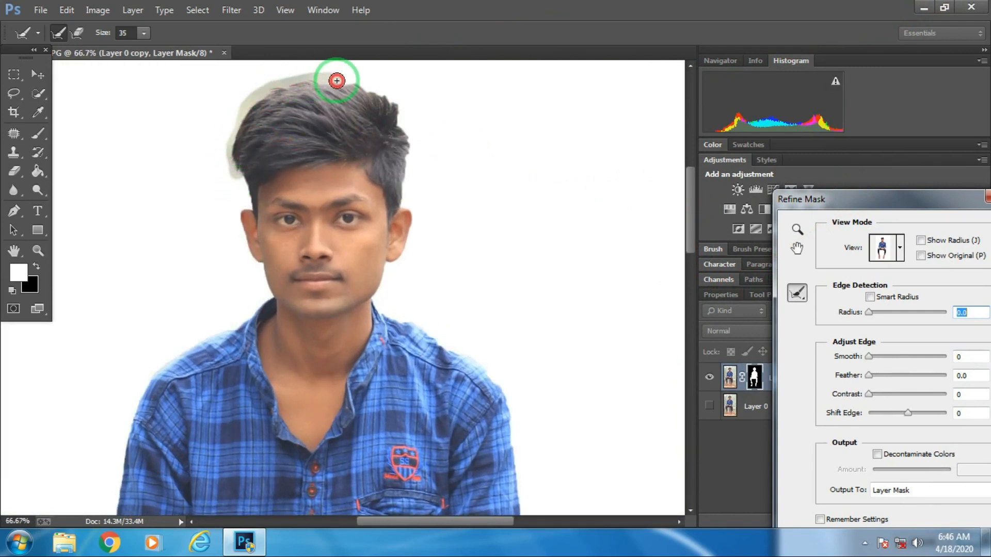
pyautogui.moveTo(386, 193)
pyautogui.mouseDown()
pyautogui.moveTo(198, 201)
pyautogui.moveTo(248, 183)
pyautogui.mouseUp()
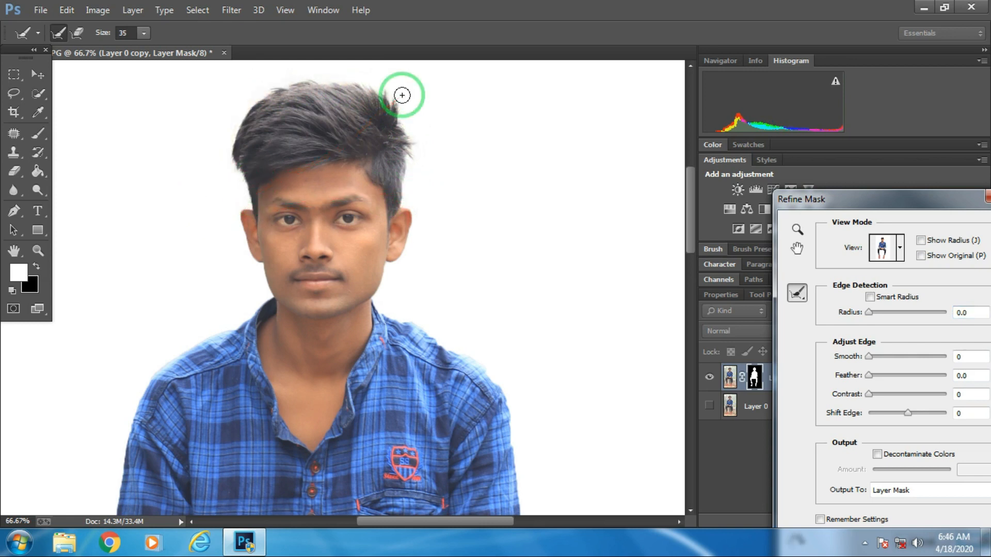
# Brush over the mask edges around both red shoes with the Refine Radius brush.
pyautogui.hotkey('ctrl', '-')
pyautogui.hotkey('ctrl', '-')
pyautogui.hotkey('ctrl', '-')
pyautogui.hotkey('ctrl', '-')
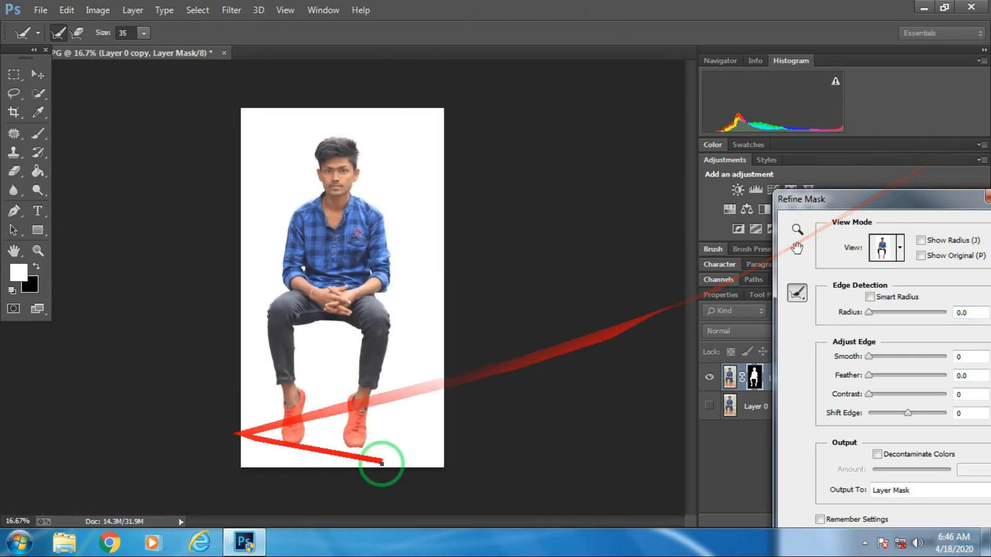
pyautogui.hotkey('ctrl', '+')
pyautogui.hotkey('ctrl', '+')
pyautogui.scroll(-4, 679, 294)
pyautogui.moveTo(610, 377)
pyautogui.mouseDown()
pyautogui.moveTo(369, 391)
pyautogui.moveTo(291, 412)
pyautogui.mouseUp()
pyautogui.click(369, 391)
pyautogui.moveTo(276, 394)
pyautogui.mouseDown()
pyautogui.moveTo(236, 390)
pyautogui.moveTo(487, 336)
pyautogui.mouseUp()
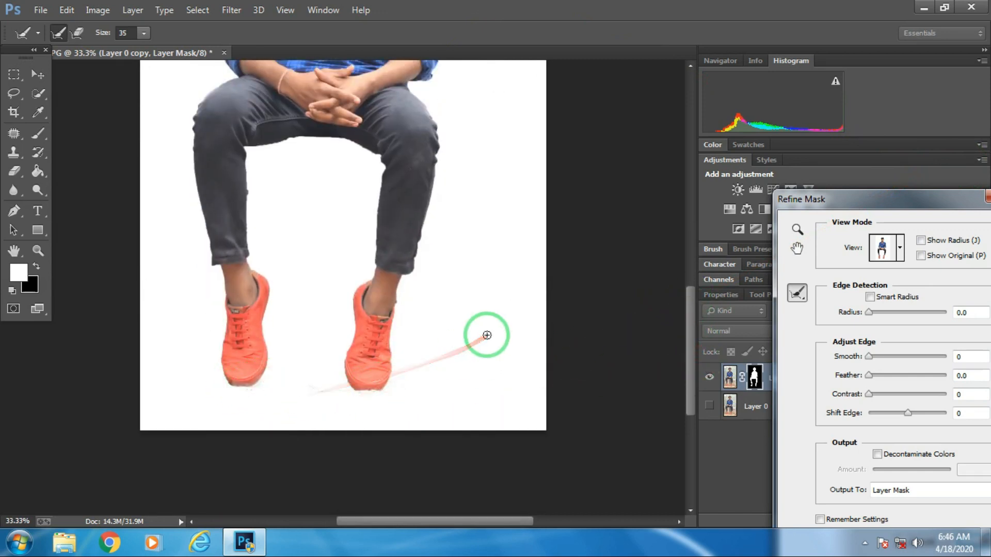
# Undo the last refine stroke at the shoes and apply Refine Mask with output to Layer Mask.
pyautogui.hotkey('ctrl', '-')
pyautogui.hotkey('ctrl', '-')
pyautogui.click(70, 10)
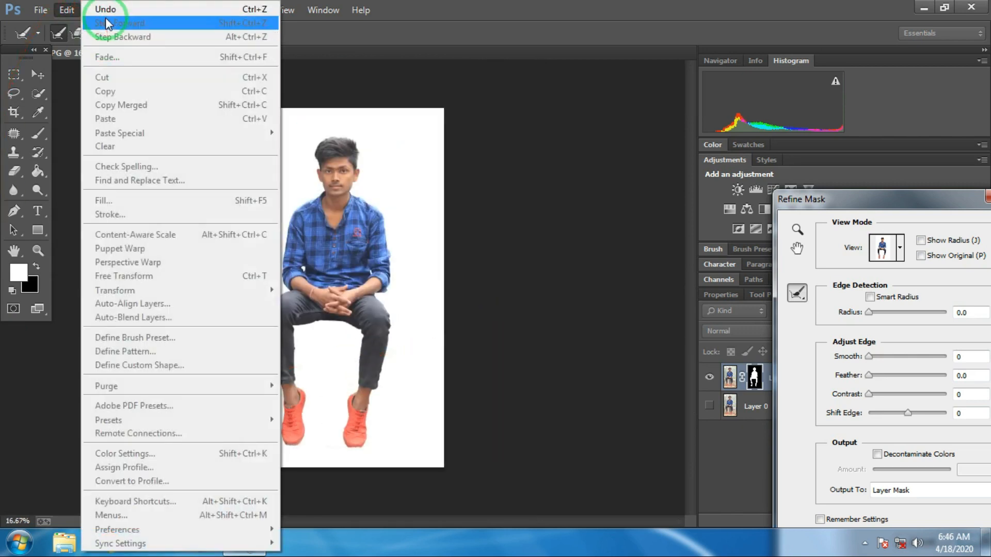
pyautogui.click(83, 10)
pyautogui.moveTo(928, 199)
pyautogui.mouseDown()
pyautogui.moveTo(634, 31)
pyautogui.moveTo(633, 14)
pyautogui.mouseUp()
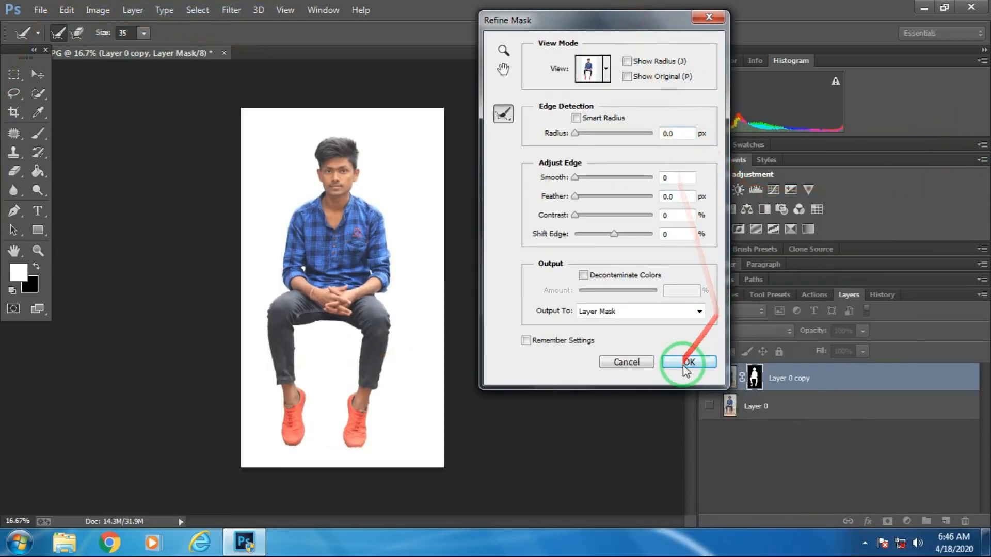
pyautogui.click(688, 362)
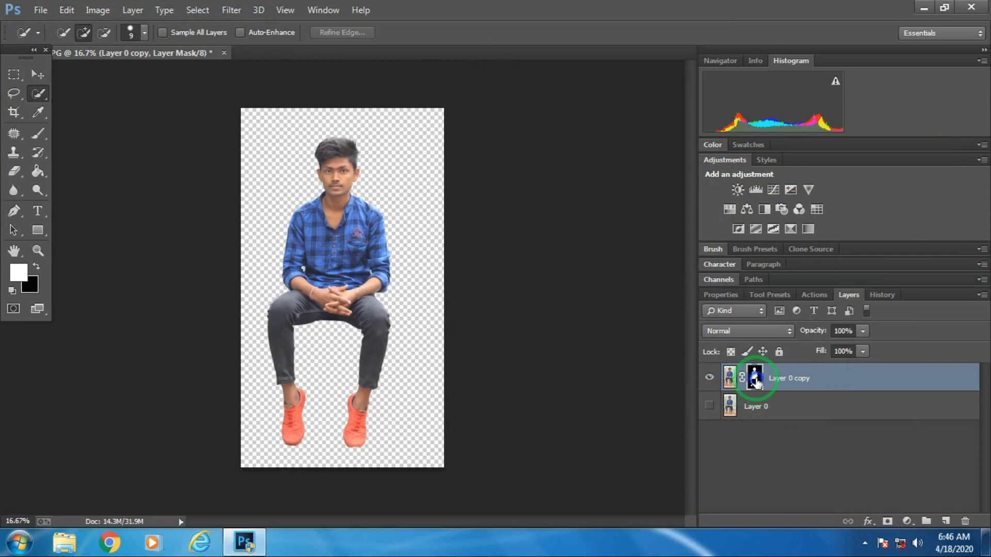
# Apply the layer mask to Layer 0 copy and check the cutout by briefly showing Layer 0.
pyautogui.rightClick(756, 382)
pyautogui.click(828, 268)
pyautogui.click(710, 406)
pyautogui.click(710, 406)
# Duplicate the cutout layer Layer 0 copy.
pyautogui.scroll(1, 387, 132)
pyautogui.scroll(3, 681, 250)
pyautogui.scroll(3, 310, 204)
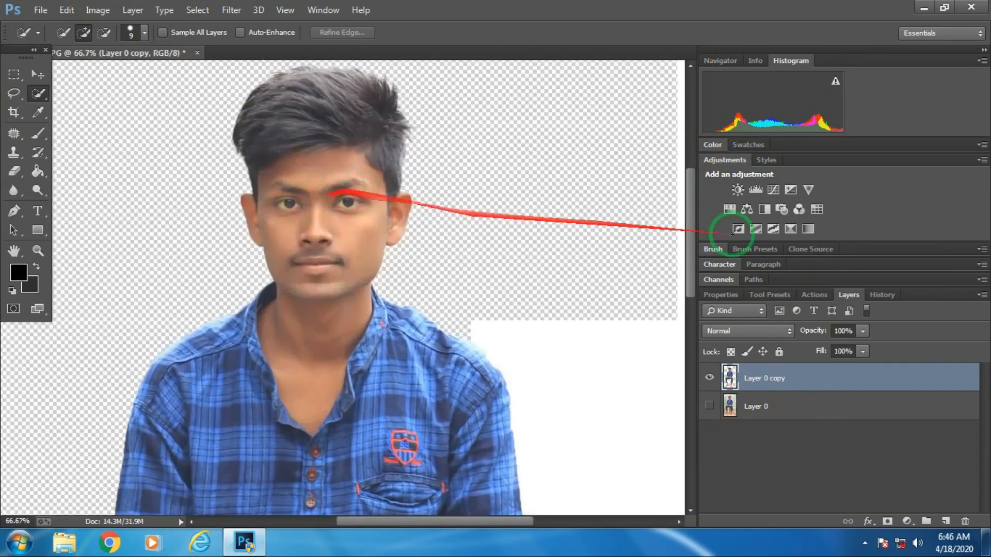
pyautogui.scroll(2, 692, 222)
pyautogui.moveTo(823, 386); pyautogui.dragTo(945, 522)
# Smudge the hair above the forehead on the duplicate layer with the Smudge Tool.
pyautogui.click(11, 174)
pyautogui.moveTo(14, 190); pyautogui.dragTo(35, 186)
pyautogui.click(74, 32)
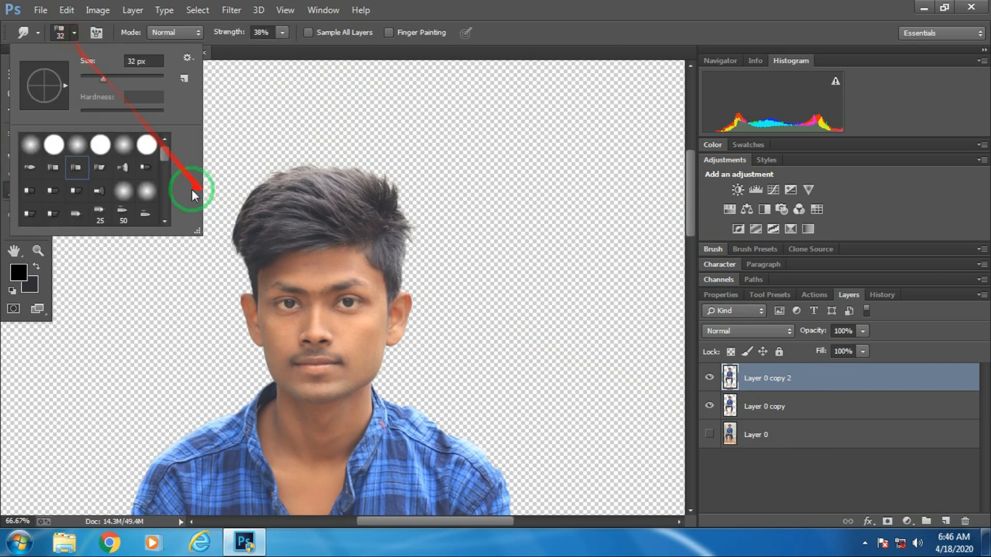
pyautogui.hotkey('ctrl', '+')
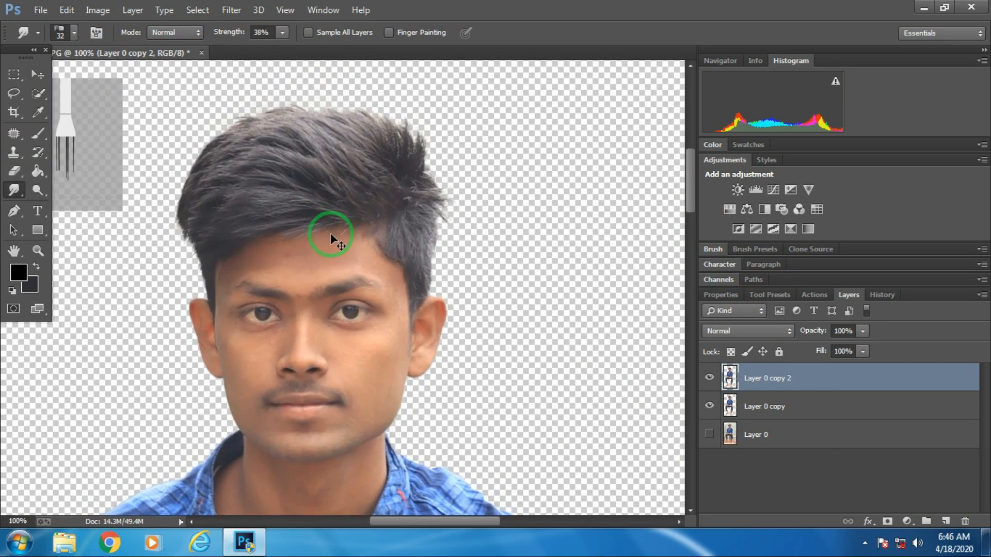
pyautogui.hotkey('ctrl', '+')
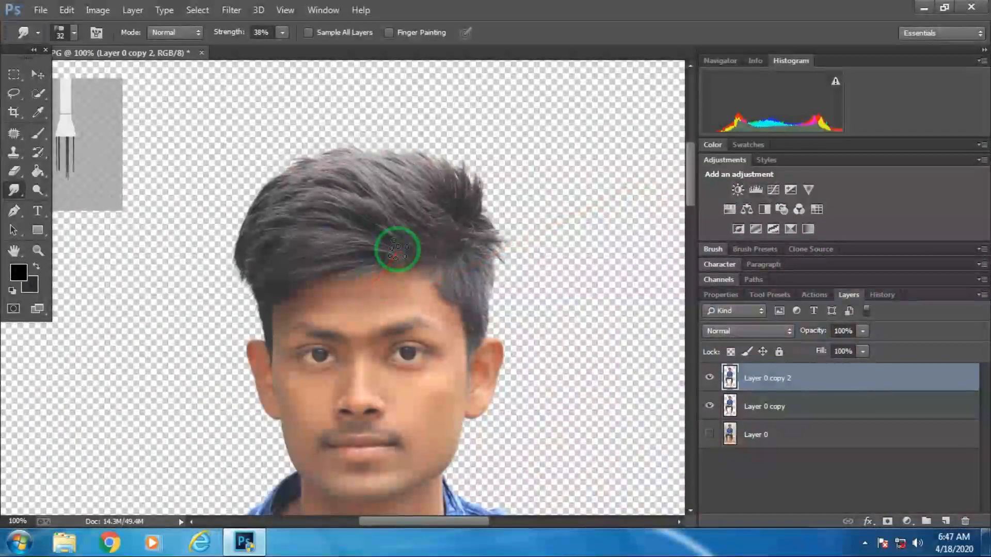
pyautogui.moveTo(394, 247); pyautogui.dragTo(360, 206)
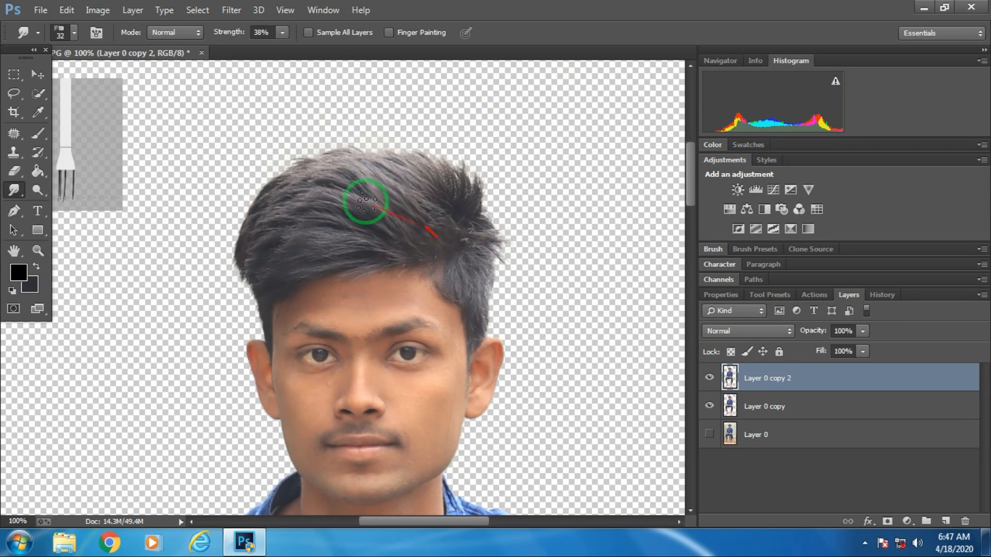
# Set the smudge brush size to 23 px and smooth the hair strands across the whole head.
pyautogui.click(73, 33)
pyautogui.moveTo(97, 79); pyautogui.dragTo(97, 79)
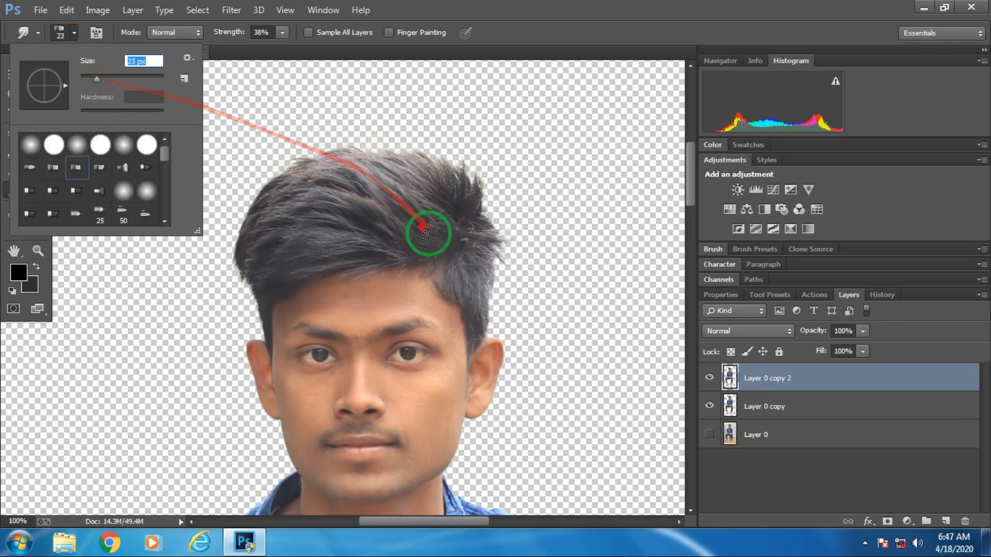
pyautogui.click(429, 233)
pyautogui.moveTo(463, 206)
pyautogui.mouseDown()
pyautogui.moveTo(438, 195)
pyautogui.moveTo(398, 215)
pyautogui.moveTo(388, 242)
pyautogui.moveTo(298, 263)
pyautogui.mouseUp()
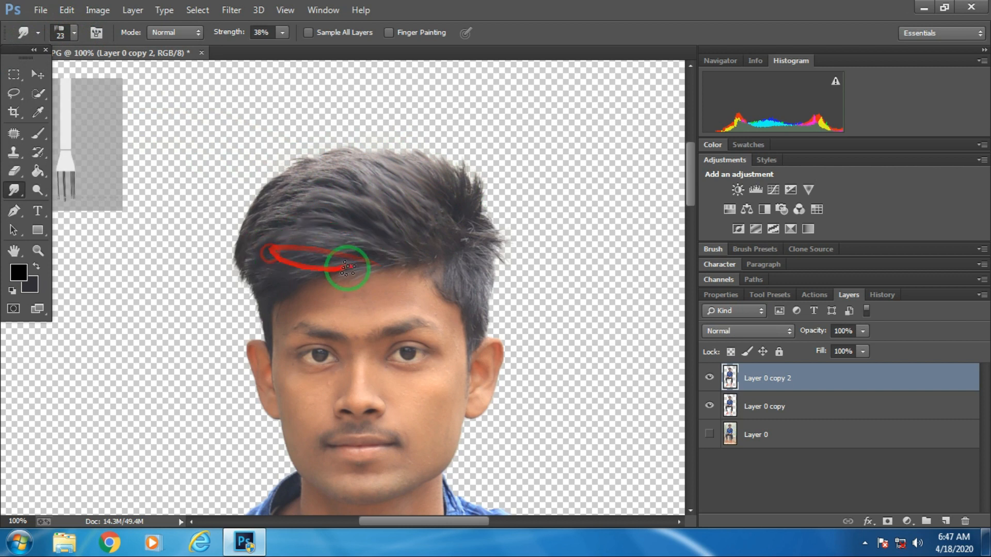
pyautogui.moveTo(341, 164)
pyautogui.mouseDown()
pyautogui.moveTo(394, 181)
pyautogui.moveTo(316, 160)
pyautogui.moveTo(446, 187)
pyautogui.moveTo(390, 130)
pyautogui.moveTo(455, 195)
pyautogui.moveTo(421, 173)
pyautogui.moveTo(326, 143)
pyautogui.moveTo(355, 169)
pyautogui.moveTo(361, 208)
pyautogui.moveTo(272, 203)
pyautogui.moveTo(358, 194)
pyautogui.mouseUp()
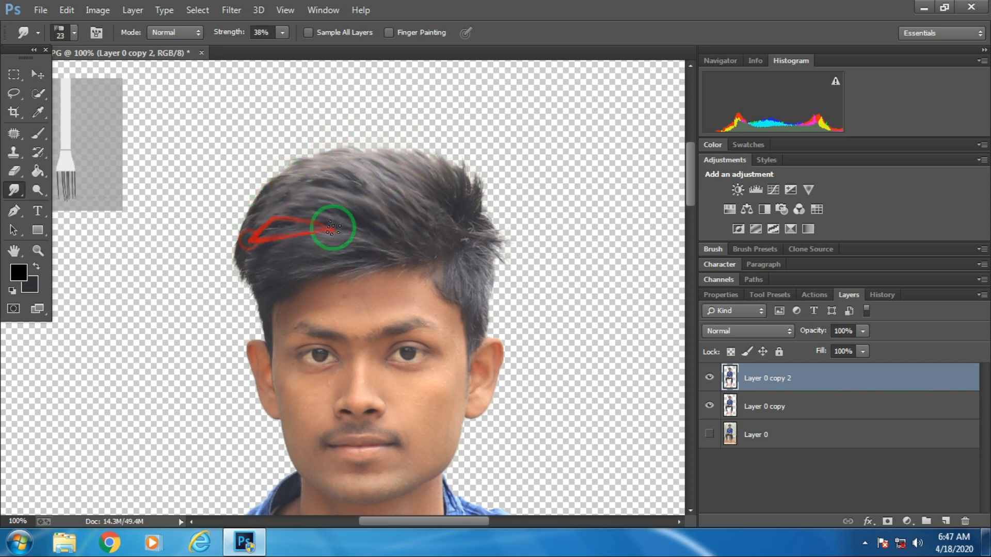
pyautogui.moveTo(308, 206)
pyautogui.mouseDown()
pyautogui.moveTo(282, 178)
pyautogui.moveTo(327, 183)
pyautogui.moveTo(262, 209)
pyautogui.moveTo(317, 181)
pyautogui.moveTo(314, 202)
pyautogui.moveTo(268, 185)
pyautogui.moveTo(497, 191)
pyautogui.mouseUp()
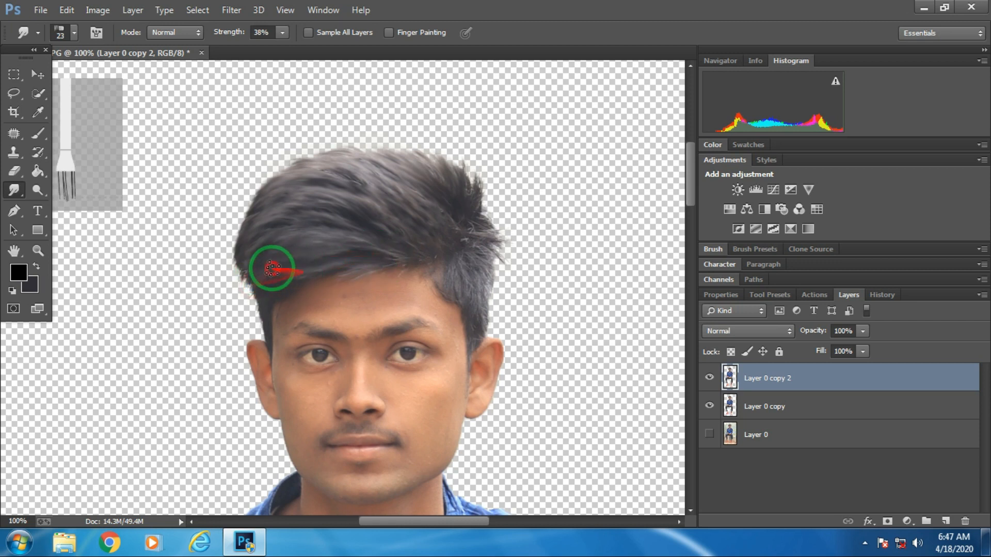
pyautogui.moveTo(454, 195)
pyautogui.mouseDown()
pyautogui.moveTo(352, 136)
pyautogui.moveTo(436, 187)
pyautogui.moveTo(394, 163)
pyautogui.moveTo(415, 190)
pyautogui.moveTo(350, 176)
pyautogui.moveTo(328, 147)
pyautogui.moveTo(381, 187)
pyautogui.moveTo(325, 183)
pyautogui.mouseUp()
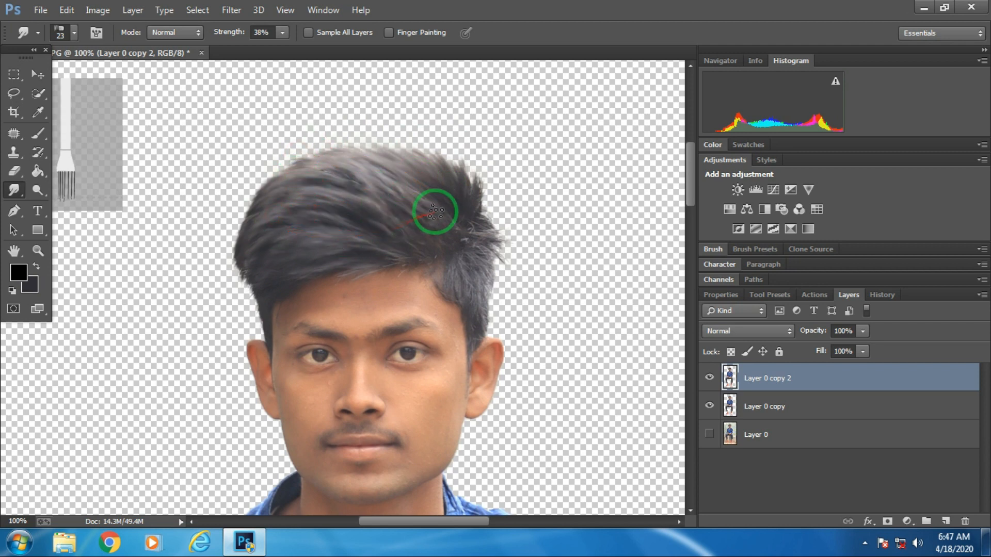
pyautogui.moveTo(470, 192)
pyautogui.mouseDown()
pyautogui.moveTo(434, 134)
pyautogui.moveTo(457, 180)
pyautogui.moveTo(405, 158)
pyautogui.moveTo(393, 177)
pyautogui.moveTo(350, 156)
pyautogui.moveTo(356, 122)
pyautogui.moveTo(503, 205)
pyautogui.moveTo(472, 197)
pyautogui.moveTo(495, 154)
pyautogui.moveTo(478, 193)
pyautogui.moveTo(466, 141)
pyautogui.moveTo(476, 184)
pyautogui.moveTo(377, 107)
pyautogui.moveTo(426, 180)
pyautogui.moveTo(323, 105)
pyautogui.moveTo(504, 206)
pyautogui.moveTo(477, 211)
pyautogui.moveTo(497, 169)
pyautogui.moveTo(474, 211)
pyautogui.moveTo(502, 171)
pyautogui.moveTo(468, 196)
pyautogui.moveTo(466, 146)
pyautogui.moveTo(443, 195)
pyautogui.moveTo(358, 147)
pyautogui.moveTo(390, 191)
pyautogui.moveTo(328, 151)
pyautogui.moveTo(375, 138)
pyautogui.moveTo(239, 156)
pyautogui.mouseUp()
# Merge the smudged Layer 0 copy 2 down into Layer 0 copy.
pyautogui.hotkey('ctrl', '-')
pyautogui.hotkey('ctrl', '-')
pyautogui.hotkey('ctrl', '-')
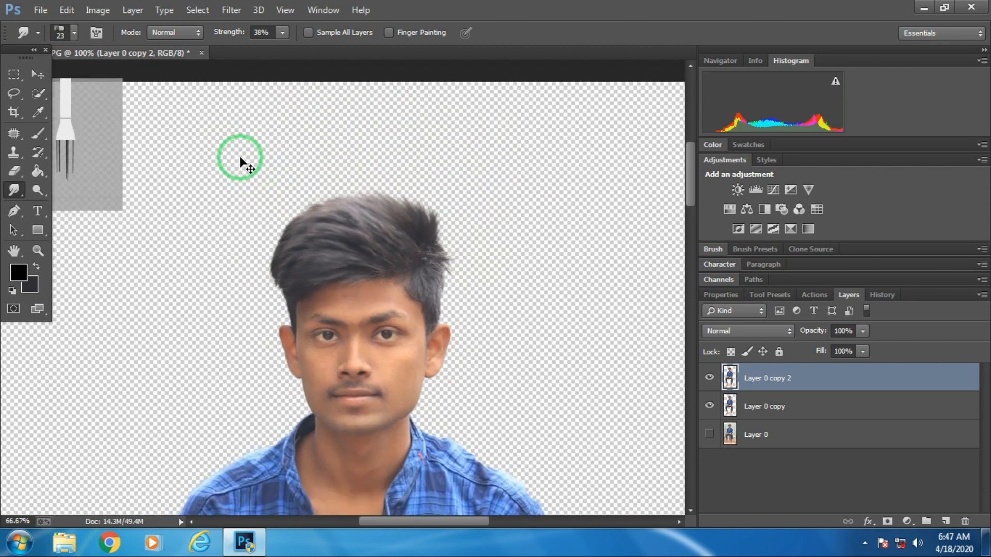
pyautogui.hotkey('ctrl', '-')
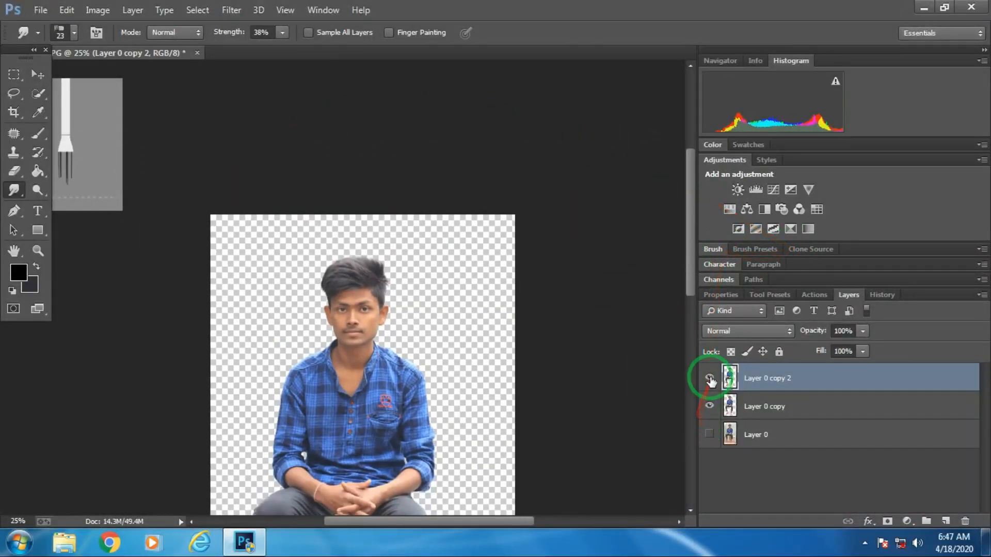
pyautogui.hotkey('ctrl', '-')
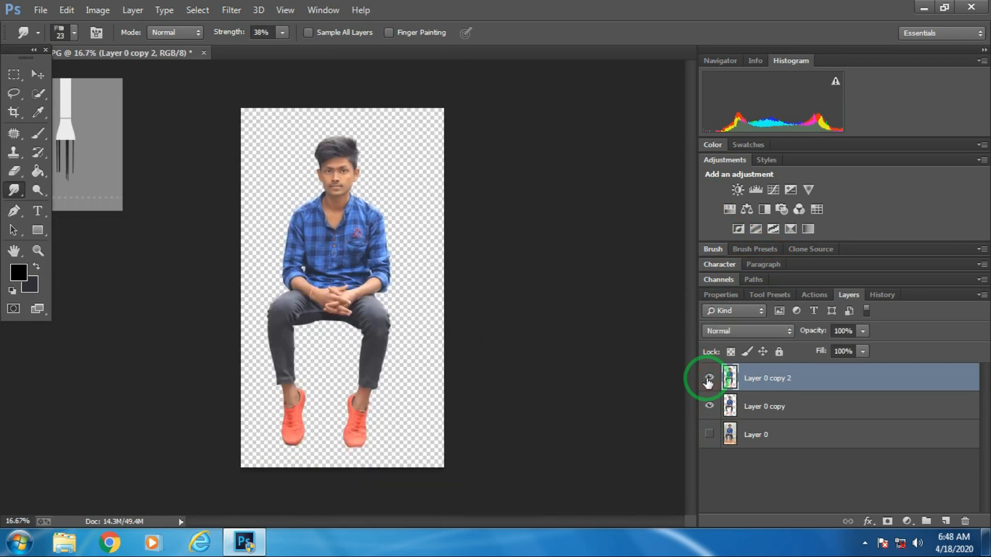
pyautogui.rightClick(743, 372)
pyautogui.click(582, 412)
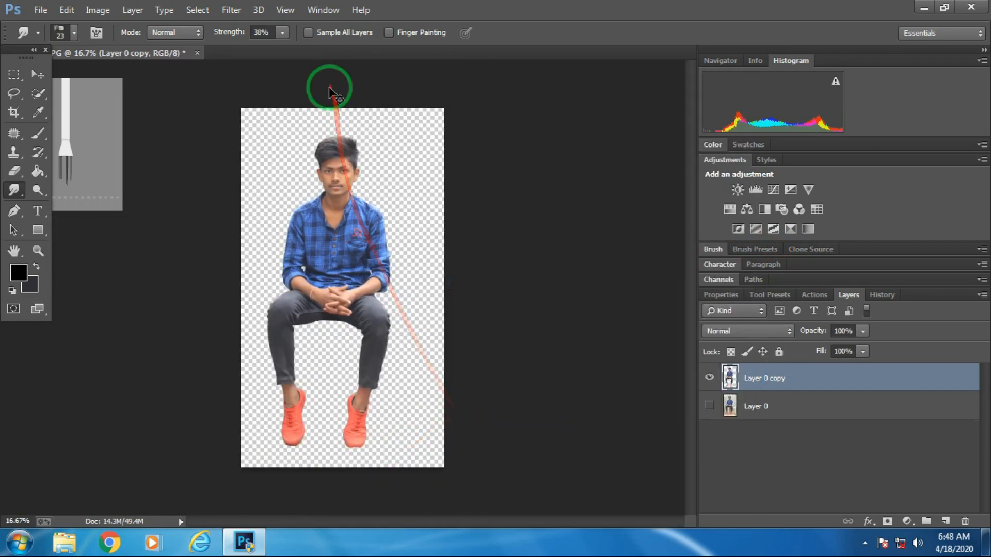
# Activate the Spot Healing Brush Tool for retouching the man's face.
pyautogui.hotkey('ctrl', '+')
pyautogui.hotkey('ctrl', '+')
pyautogui.hotkey('ctrl', '+')
pyautogui.hotkey('ctrl', '+')
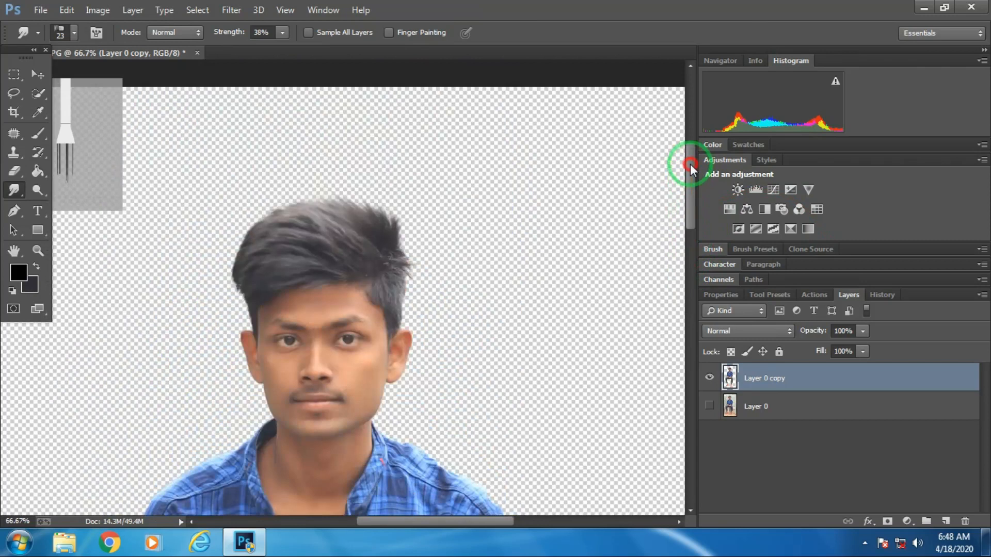
pyautogui.hotkey('ctrl', '+')
pyautogui.scroll(-2, 388, 337)
pyautogui.scroll(2, 560, 250)
pyautogui.scroll(2, 522, 151)
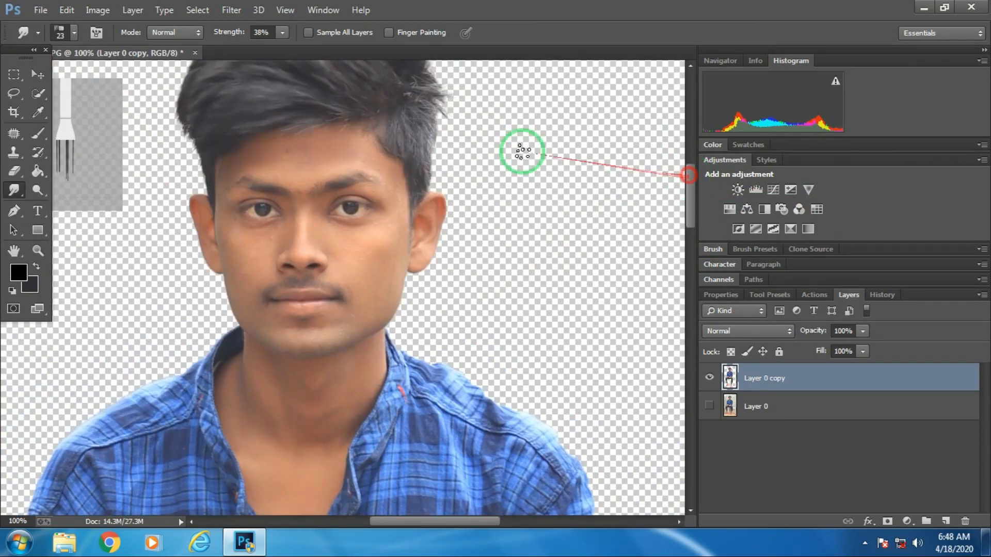
pyautogui.click(14, 134)
pyautogui.click(88, 131)
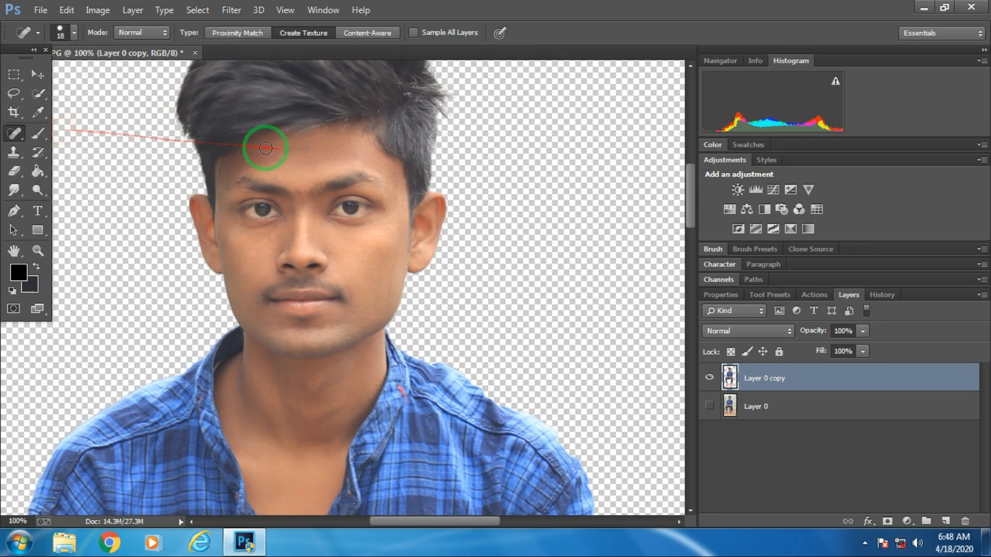
# Activate the Mixer Brush Tool for blending the facial skin and check its brush load options.
pyautogui.hotkey('ctrl', '+')
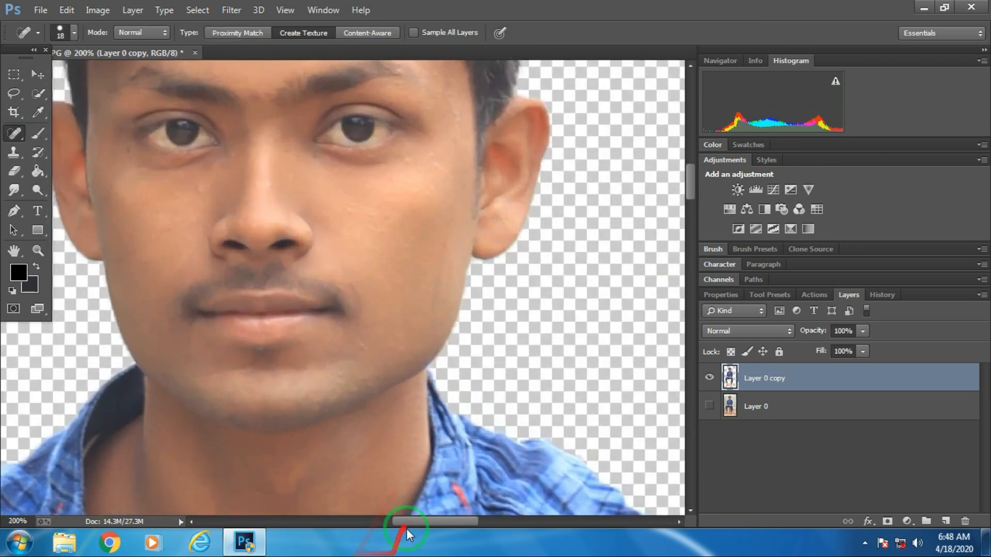
pyautogui.moveTo(410, 522); pyautogui.dragTo(394, 524)
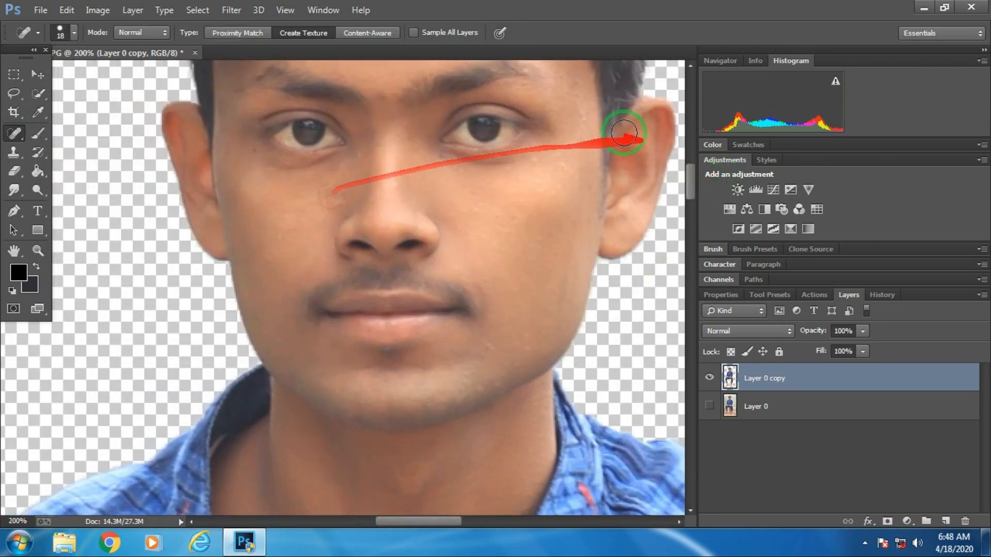
pyautogui.moveTo(691, 190); pyautogui.dragTo(691, 184)
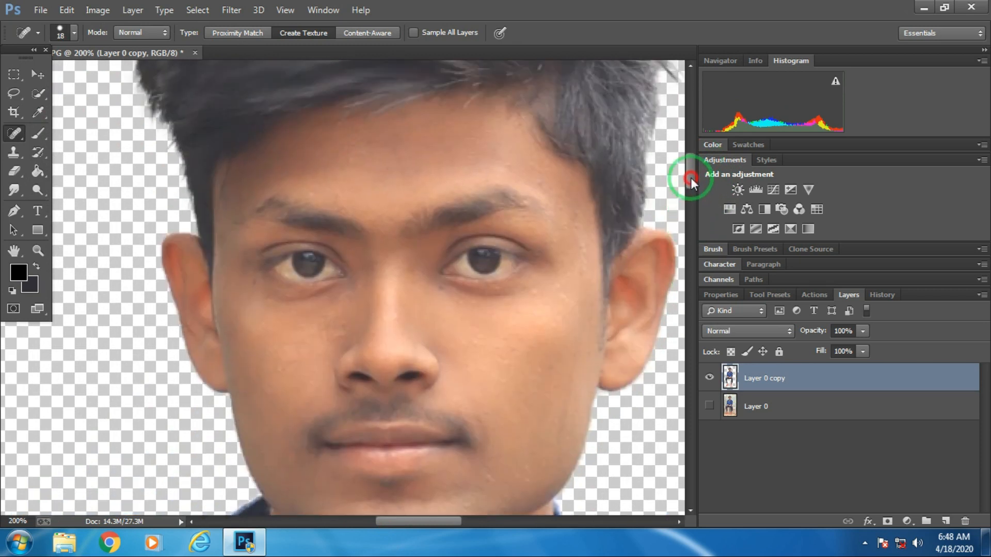
pyautogui.click(38, 133)
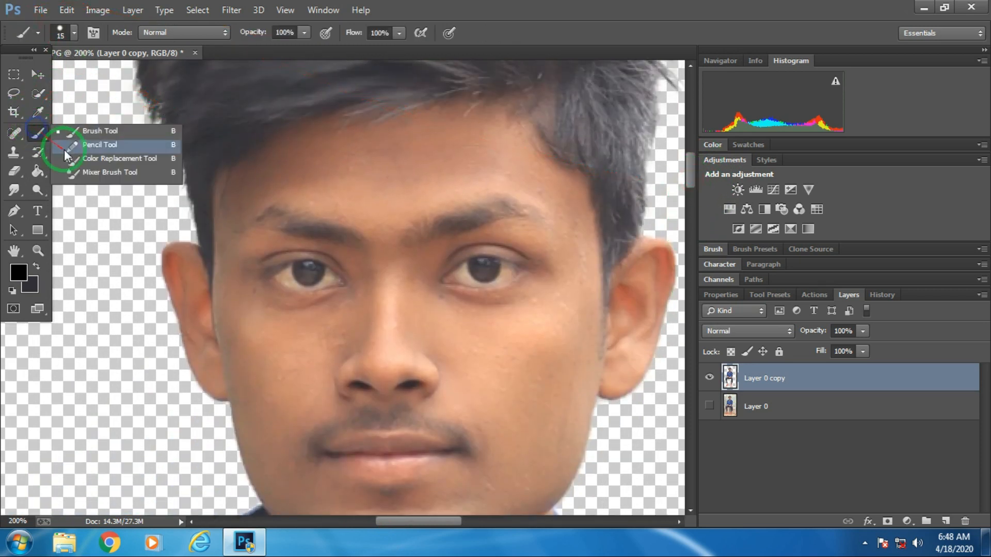
pyautogui.click(94, 173)
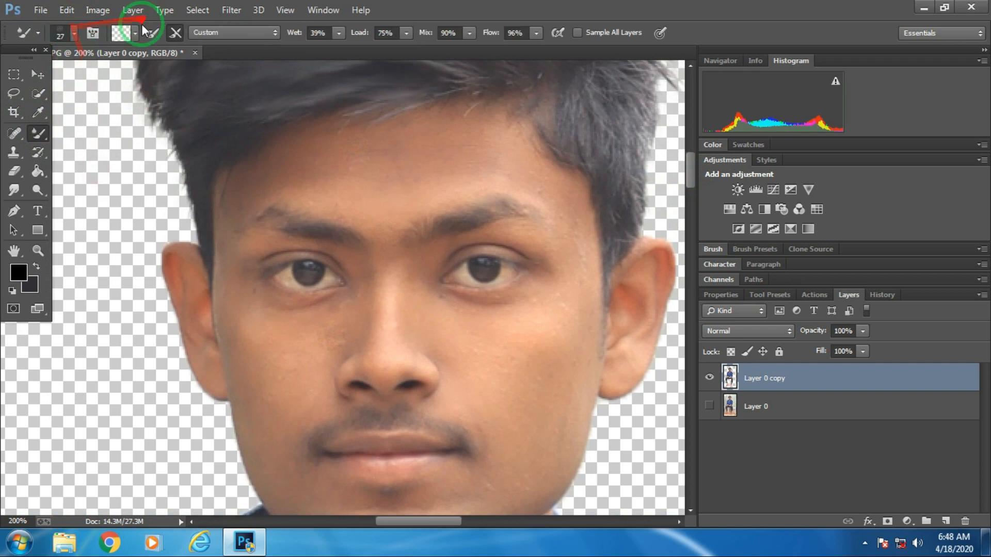
pyautogui.click(135, 35)
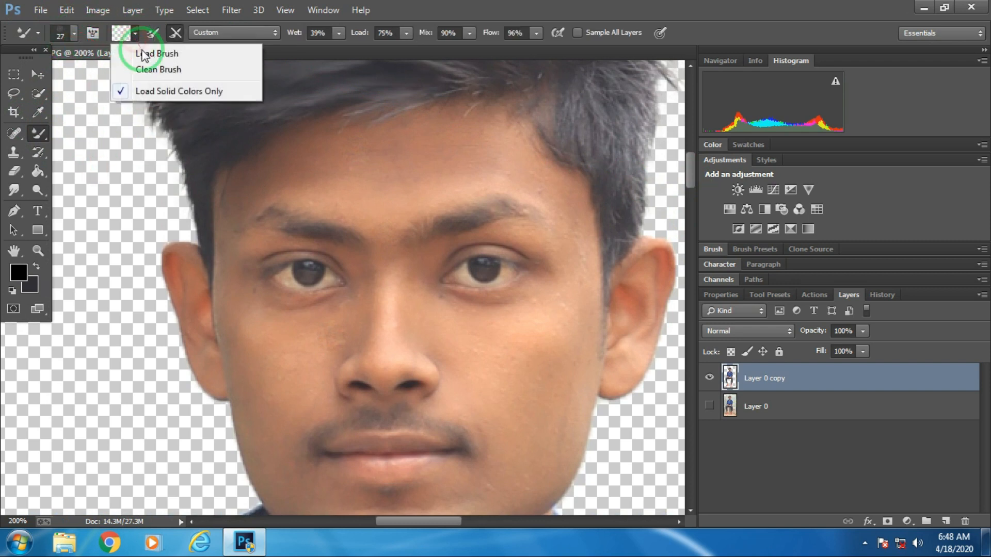
pyautogui.click(337, 52)
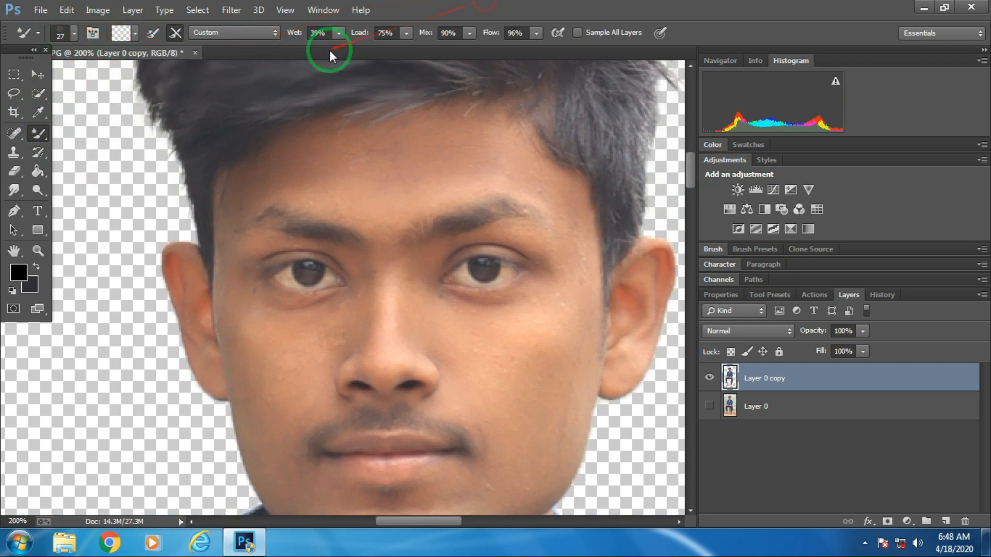
# Duplicate Layer 0 copy and smooth the forehead, temple and cheek skin on the duplicate with the Mixer Brush, undoing the last stroke.
pyautogui.moveTo(849, 382); pyautogui.dragTo(945, 522)
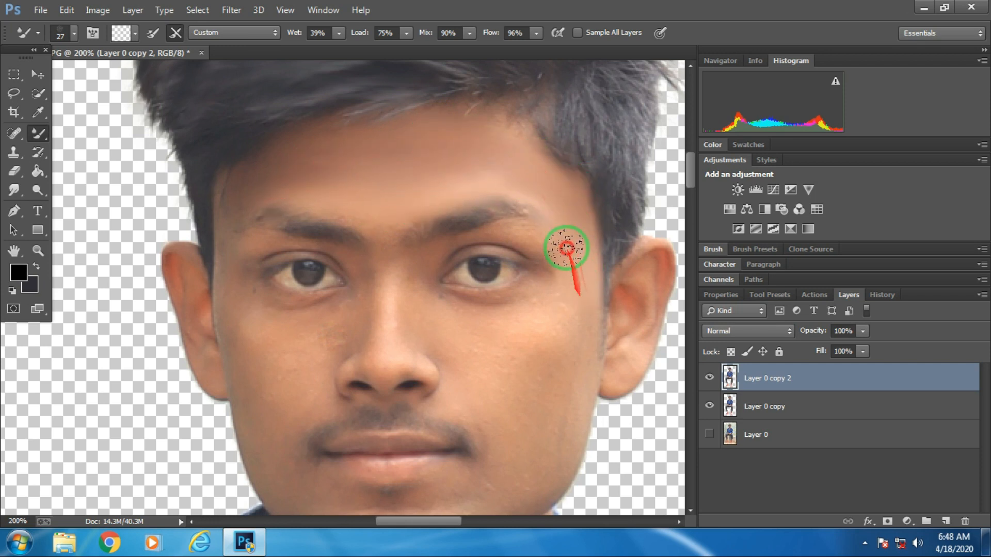
pyautogui.scroll(-2, 689, 177)
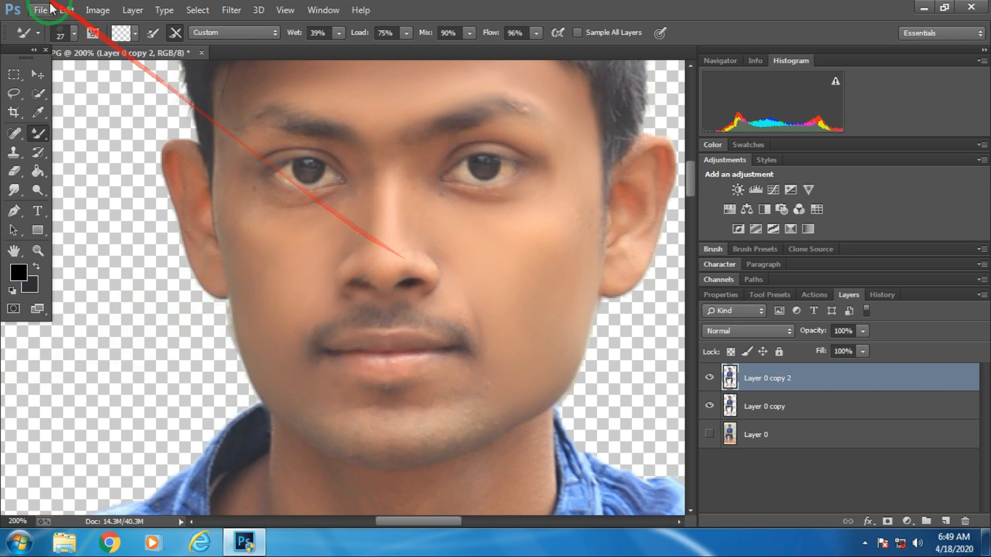
pyautogui.click(67, 10)
pyautogui.click(116, 41)
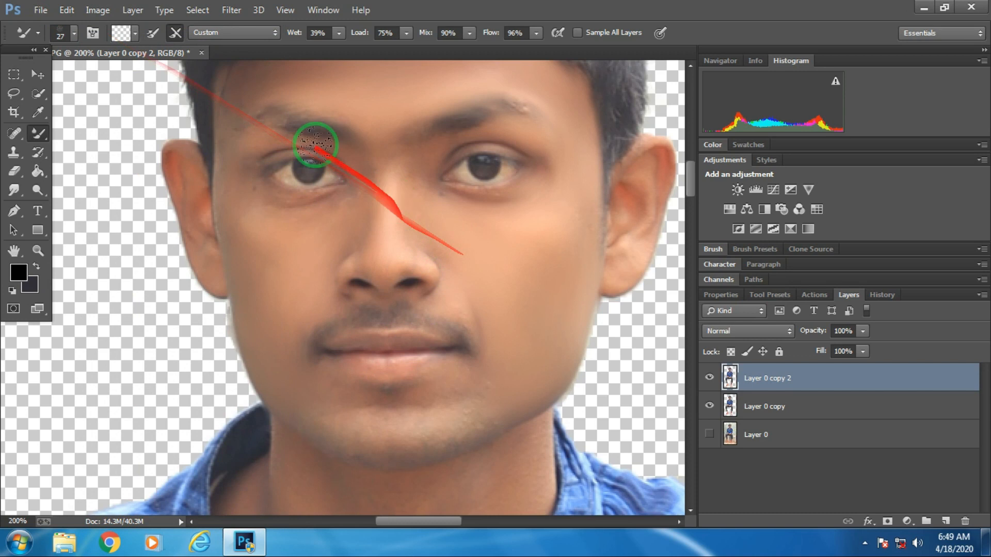
# Set the Mixer Brush size to 17 px and smooth the skin on the nose and chin.
pyautogui.click(71, 35)
pyautogui.moveTo(91, 76); pyautogui.dragTo(89, 75)
pyautogui.press('Return')
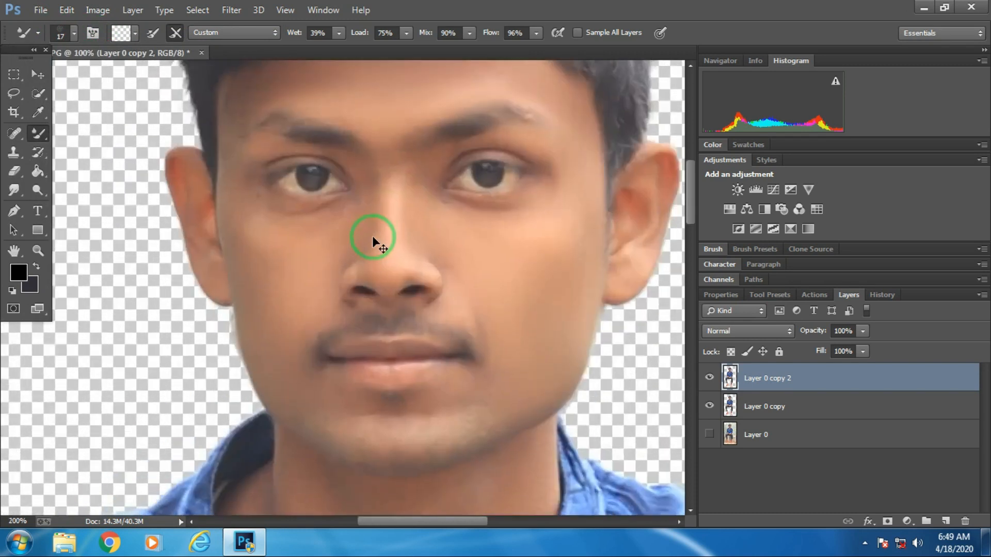
pyautogui.hotkey('ctrl', '+')
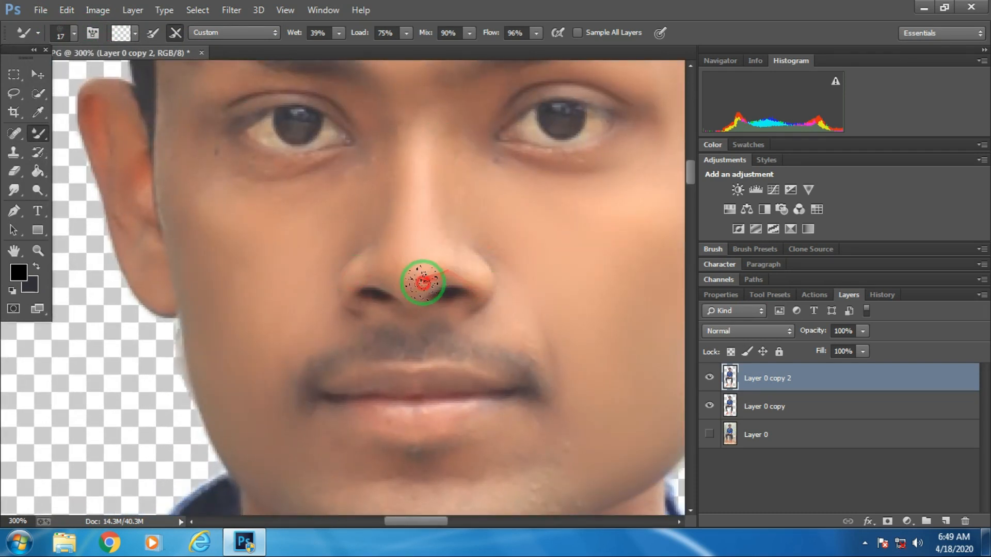
pyautogui.moveTo(690, 173)
pyautogui.mouseDown()
pyautogui.moveTo(691, 195)
pyautogui.moveTo(692, 185)
pyautogui.mouseUp()
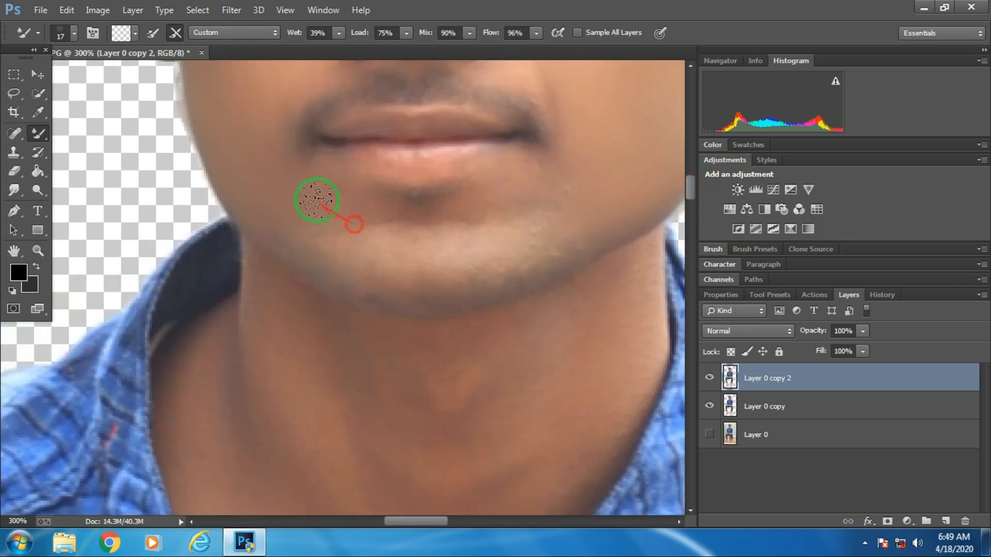
pyautogui.moveTo(406, 295); pyautogui.dragTo(469, 292)
pyautogui.moveTo(595, 215); pyautogui.dragTo(453, 292)
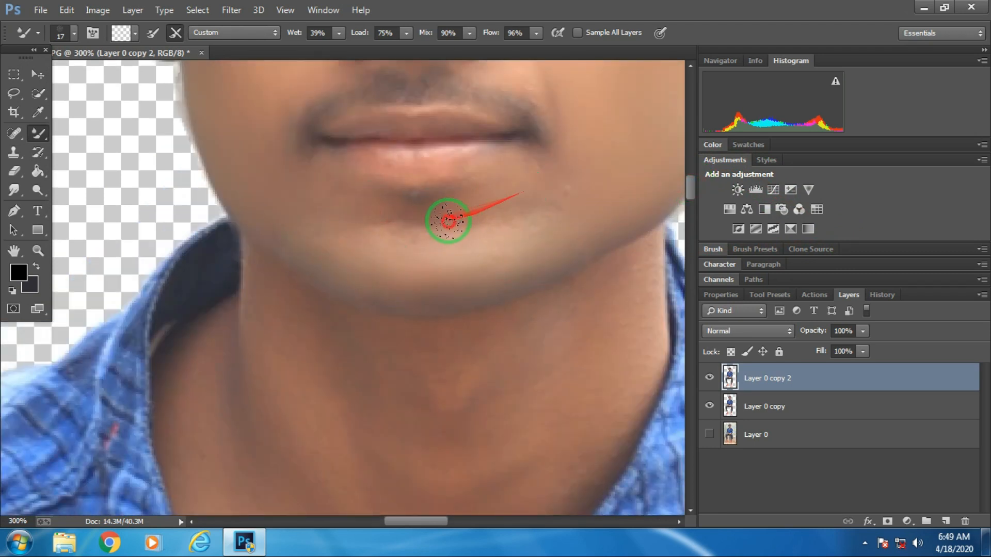
# Set the Mixer Brush size to 26 px and smooth the skin of the neck and upper chest.
pyautogui.moveTo(690, 187)
pyautogui.mouseDown()
pyautogui.moveTo(691, 199)
pyautogui.moveTo(661, 198)
pyautogui.moveTo(692, 198)
pyautogui.mouseUp()
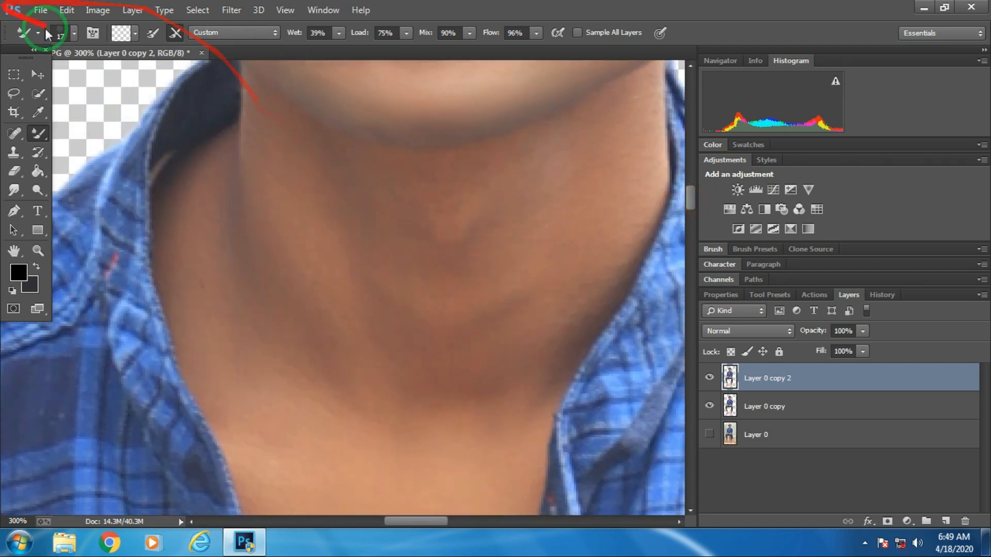
pyautogui.click(74, 33)
pyautogui.moveTo(280, 128)
pyautogui.mouseDown()
pyautogui.moveTo(330, 166)
pyautogui.moveTo(277, 137)
pyautogui.moveTo(324, 284)
pyautogui.moveTo(322, 167)
pyautogui.moveTo(206, 188)
pyautogui.moveTo(218, 228)
pyautogui.moveTo(199, 301)
pyautogui.moveTo(275, 386)
pyautogui.moveTo(232, 326)
pyautogui.moveTo(393, 178)
pyautogui.mouseUp()
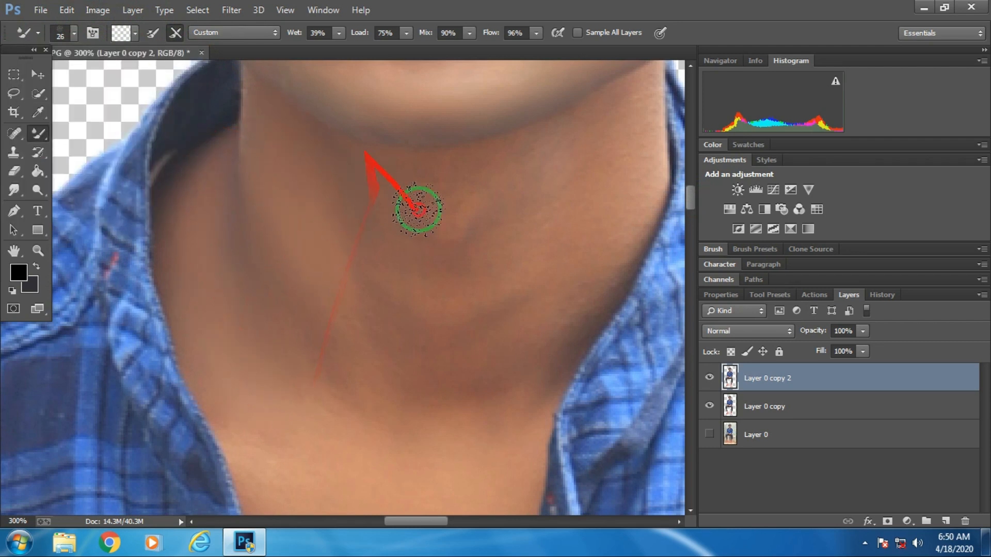
pyautogui.moveTo(436, 281)
pyautogui.mouseDown()
pyautogui.moveTo(349, 294)
pyautogui.moveTo(630, 129)
pyautogui.moveTo(583, 215)
pyautogui.moveTo(591, 263)
pyautogui.moveTo(478, 214)
pyautogui.moveTo(542, 297)
pyautogui.moveTo(524, 413)
pyautogui.mouseUp()
pyautogui.moveTo(694, 184); pyautogui.dragTo(692, 218)
pyautogui.moveTo(298, 298)
pyautogui.mouseDown()
pyautogui.moveTo(267, 228)
pyautogui.moveTo(393, 367)
pyautogui.moveTo(421, 188)
pyautogui.moveTo(559, 184)
pyautogui.mouseUp()
pyautogui.moveTo(692, 213); pyautogui.dragTo(694, 198)
pyautogui.moveTo(396, 386)
pyautogui.mouseDown()
pyautogui.moveTo(434, 405)
pyautogui.moveTo(480, 305)
pyautogui.mouseUp()
# Blend the skin along the sides of the face and on both ears with the Mixer Brush.
pyautogui.hotkey('ctrl', '-')
pyautogui.hotkey('ctrl', '-')
pyautogui.hotkey('ctrl', '-')
pyautogui.hotkey('ctrl', '-')
pyautogui.hotkey('ctrl', '+')
pyautogui.hotkey('ctrl', '+')
pyautogui.hotkey('ctrl', '+')
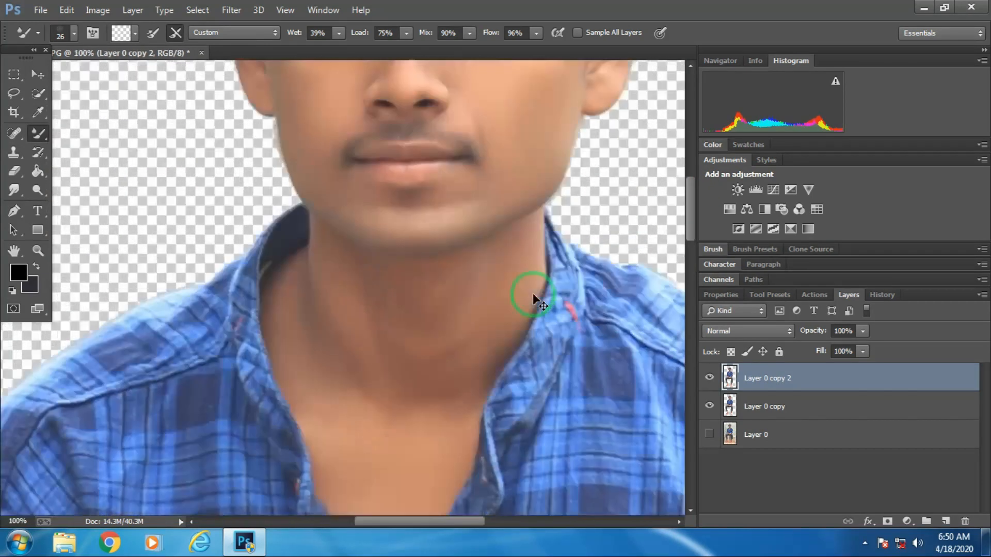
pyautogui.moveTo(694, 208); pyautogui.dragTo(694, 193)
pyautogui.moveTo(304, 187); pyautogui.dragTo(282, 154)
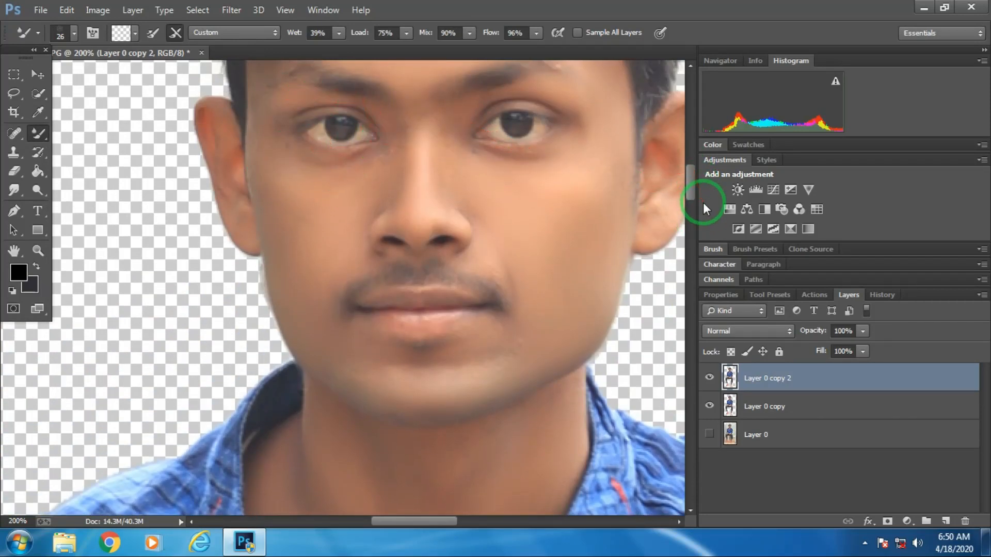
pyautogui.moveTo(690, 195); pyautogui.dragTo(691, 178)
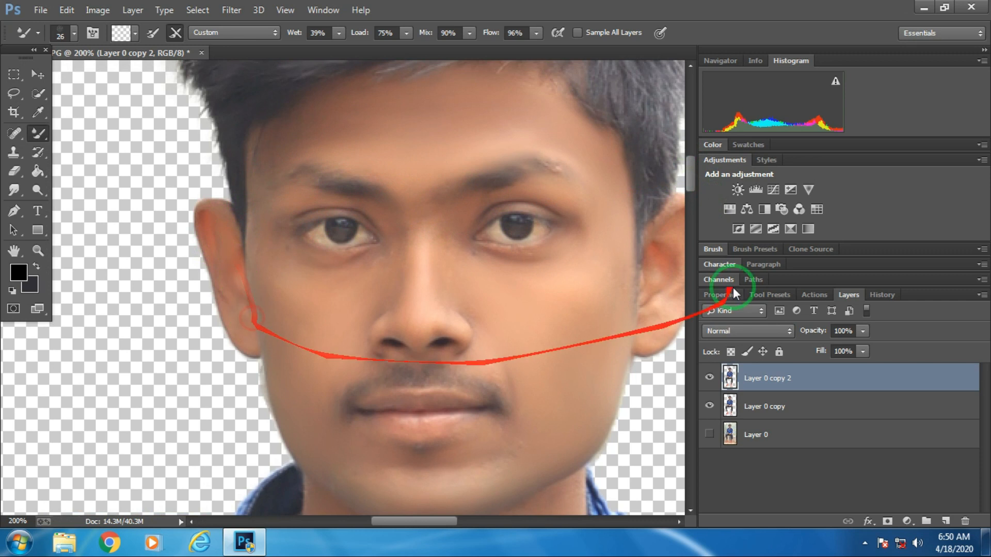
pyautogui.moveTo(436, 522); pyautogui.dragTo(448, 522)
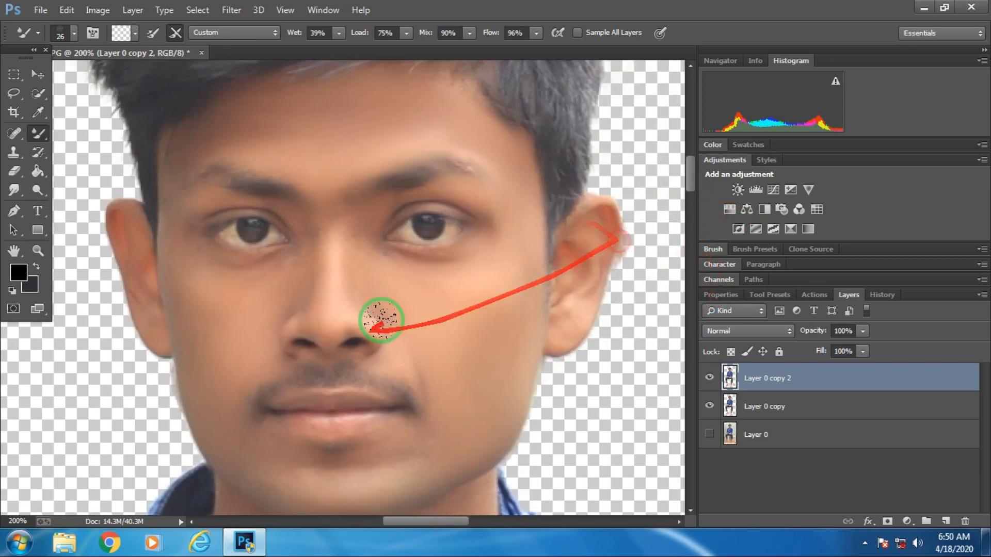
# Set the Mixer Brush size to 19 px and blend the skin between the eye and the ear.
pyautogui.click(74, 33)
pyautogui.press('Menu')
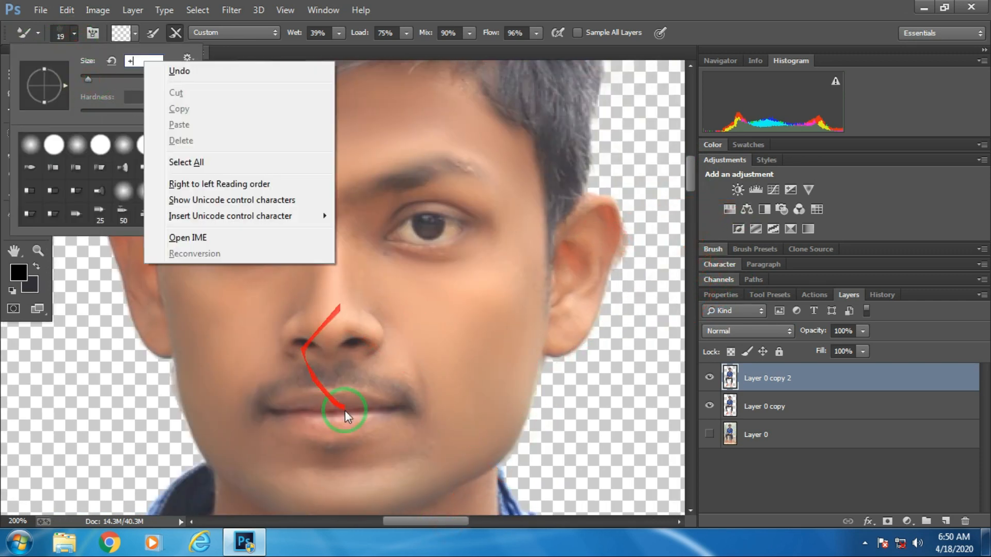
pyautogui.click(357, 378)
pyautogui.click(512, 219)
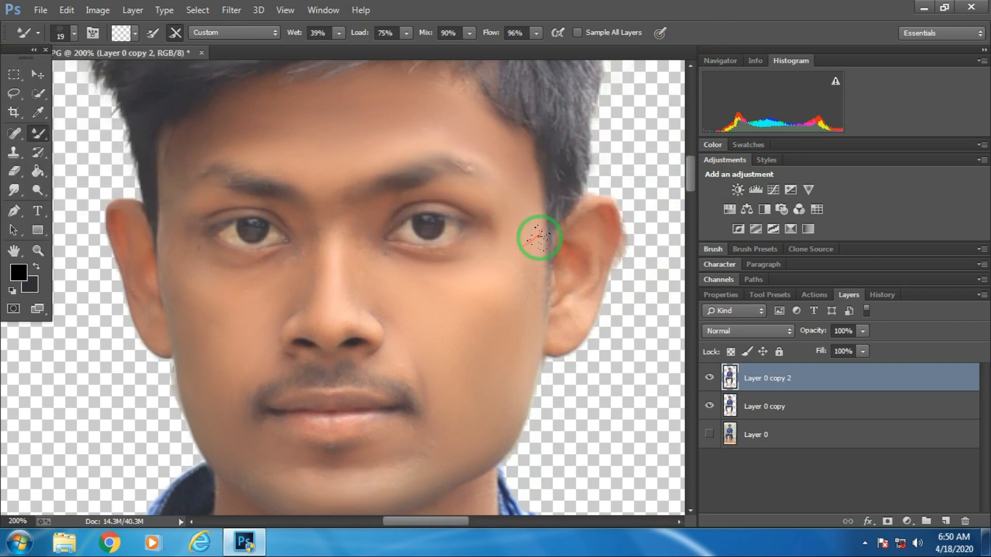
# Set the Mixer Brush size to 17 px and smooth the skin around the mouth and lower cheek.
pyautogui.hotkey('ctrl', '+')
pyautogui.moveTo(690, 171); pyautogui.dragTo(695, 174)
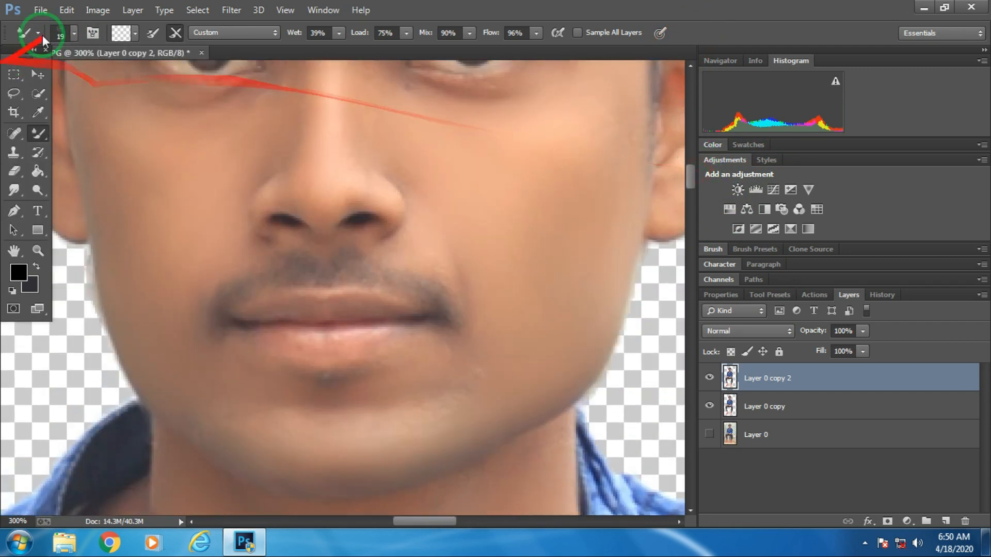
pyautogui.click(74, 33)
pyautogui.moveTo(98, 84); pyautogui.dragTo(88, 76)
pyautogui.click(441, 272)
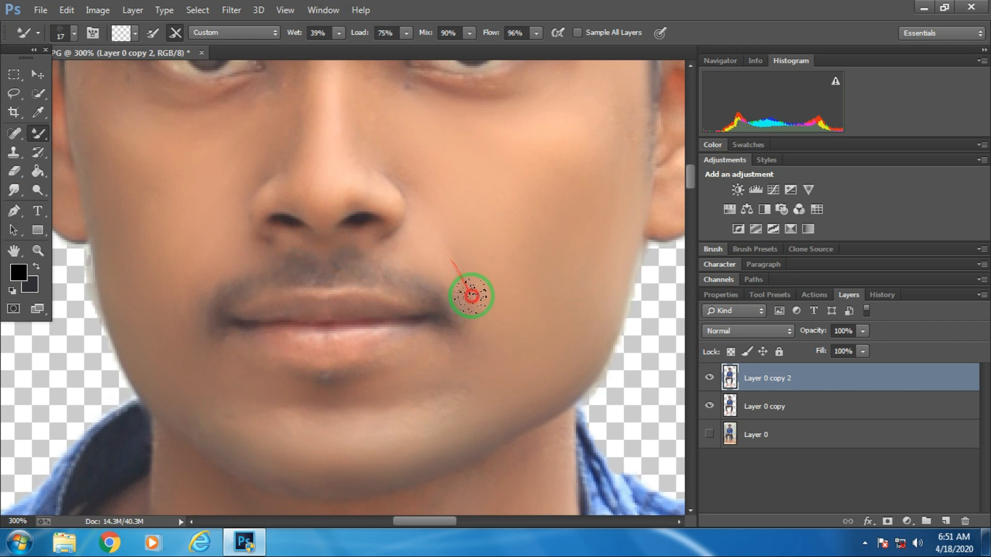
# Add a new layer above Layer 0 copy 2 and fill it with the merged picture using Apply Image.
pyautogui.hotkey('ctrl', '-')
pyautogui.hotkey('ctrl', '-')
pyautogui.hotkey('ctrl', '-')
pyautogui.hotkey('ctrl', '-')
pyautogui.hotkey('ctrl', '-')
pyautogui.hotkey('ctrl', '-')
pyautogui.hotkey('ctrl', '-')
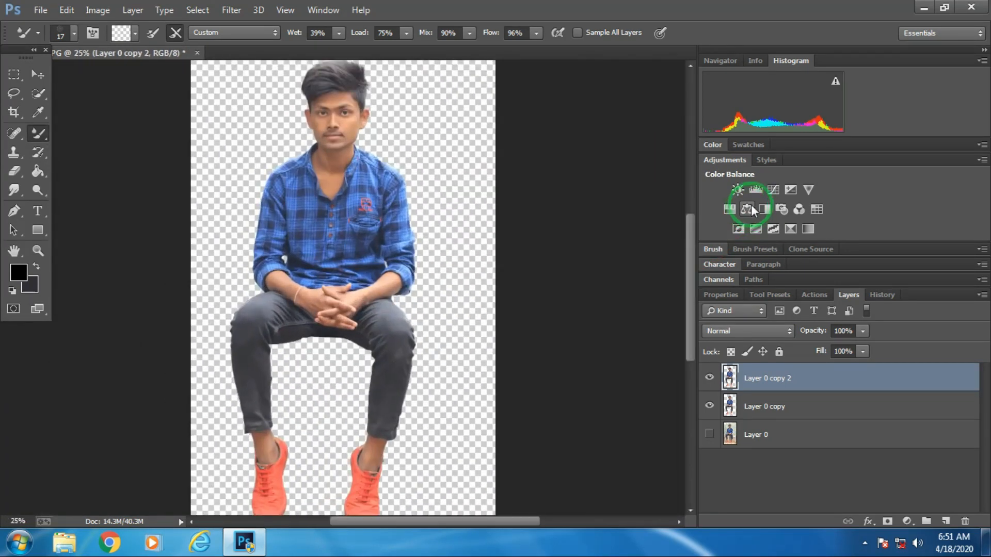
pyautogui.click(945, 522)
pyautogui.click(82, 8)
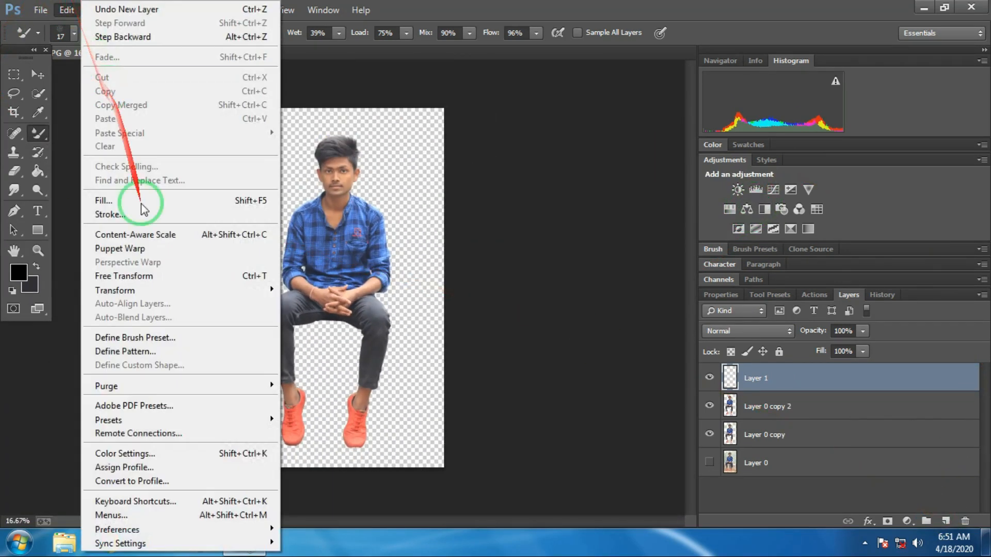
pyautogui.click(120, 9)
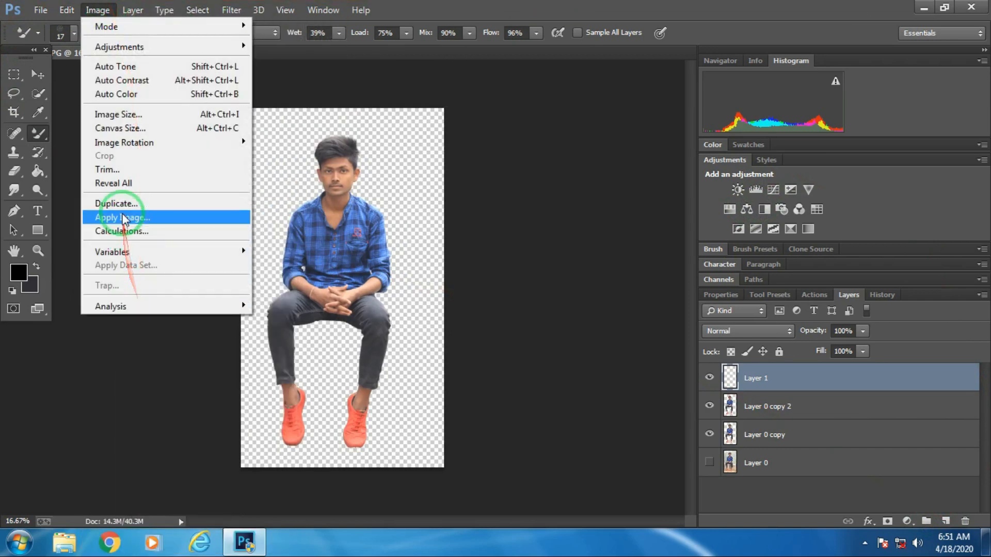
pyautogui.click(188, 217)
pyautogui.click(618, 149)
# Set the Mixer Brush size to 38 px and smooth the skin of both ankles on Layer 1.
pyautogui.hotkey('ctrl', '+')
pyautogui.hotkey('ctrl', '+')
pyautogui.hotkey('ctrl', '+')
pyautogui.moveTo(689, 249); pyautogui.dragTo(690, 309)
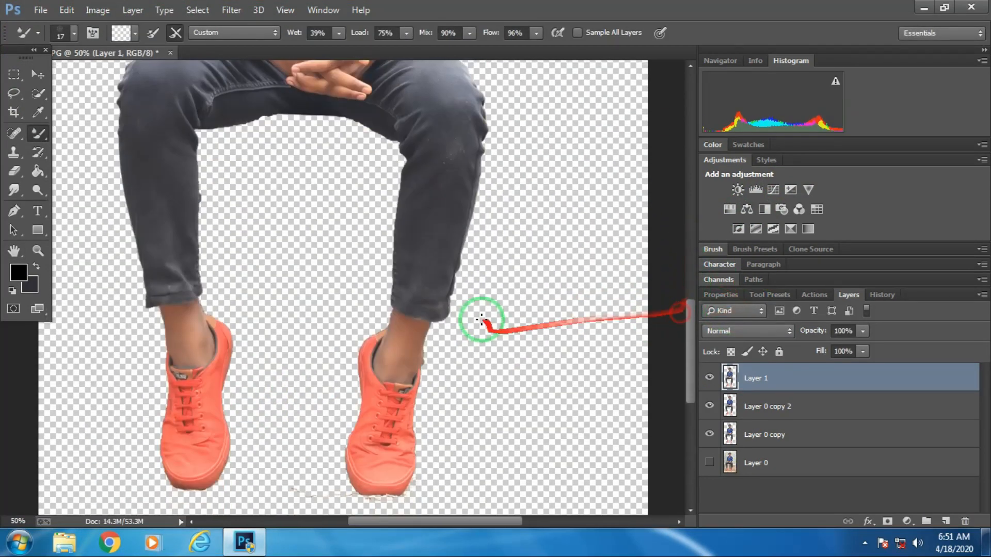
pyautogui.hotkey('ctrl', '+')
pyautogui.hotkey('ctrl', '+')
pyautogui.moveTo(691, 360); pyautogui.dragTo(697, 376)
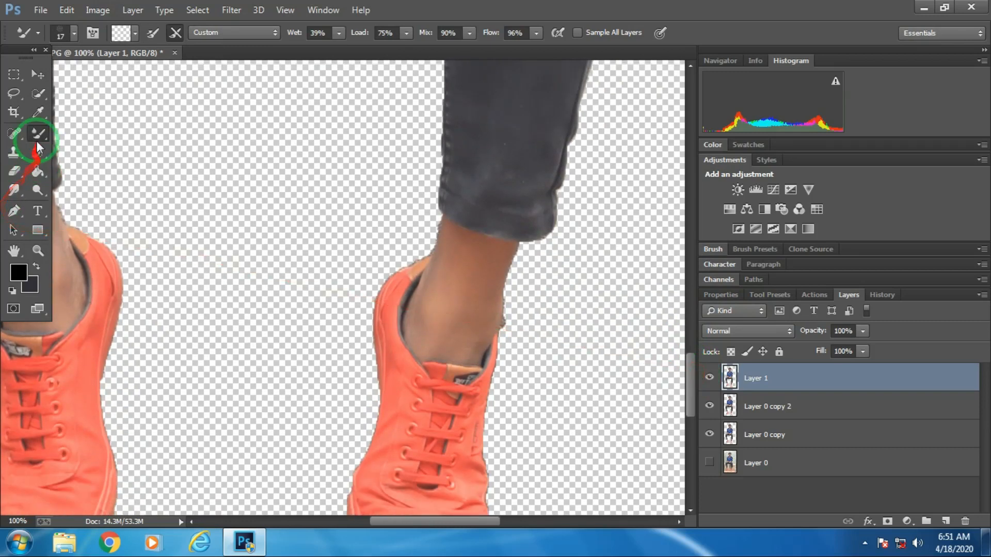
pyautogui.hotkey('ctrl', '+')
pyautogui.moveTo(445, 522); pyautogui.dragTo(478, 521)
pyautogui.click(74, 33)
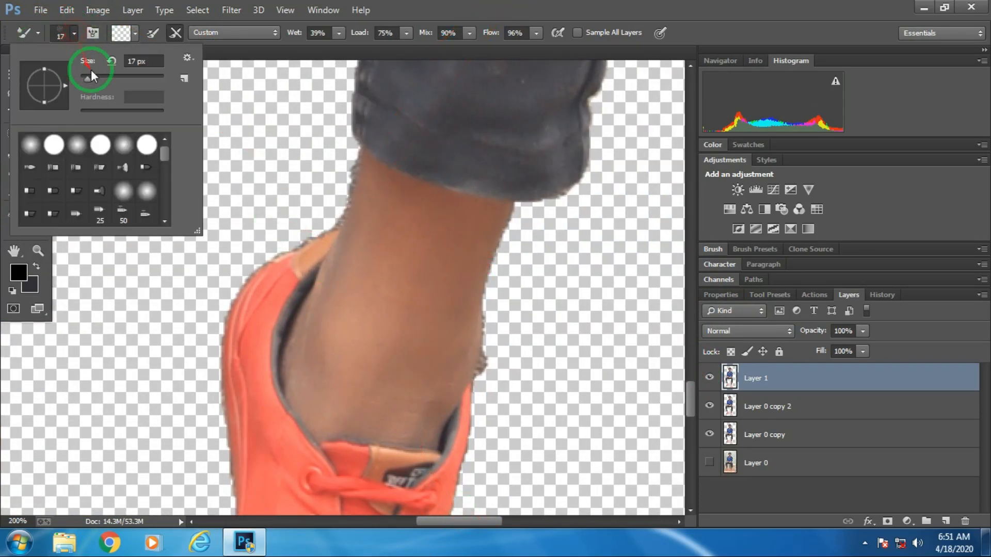
pyautogui.click(355, 284)
pyautogui.moveTo(463, 269)
pyautogui.mouseDown()
pyautogui.moveTo(387, 240)
pyautogui.moveTo(311, 397)
pyautogui.moveTo(322, 365)
pyautogui.moveTo(403, 406)
pyautogui.mouseUp()
pyautogui.scroll(-5, 631, 317)
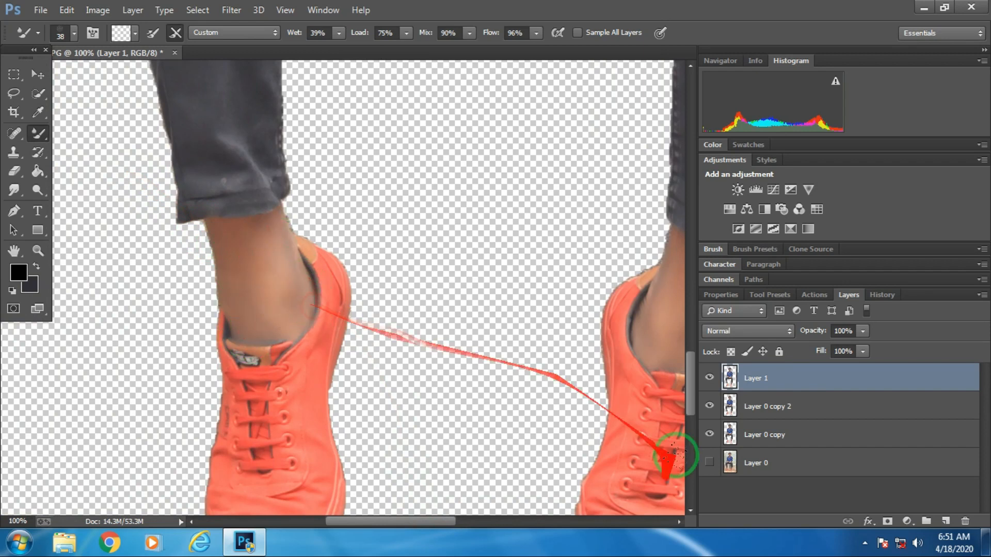
pyautogui.click(697, 370)
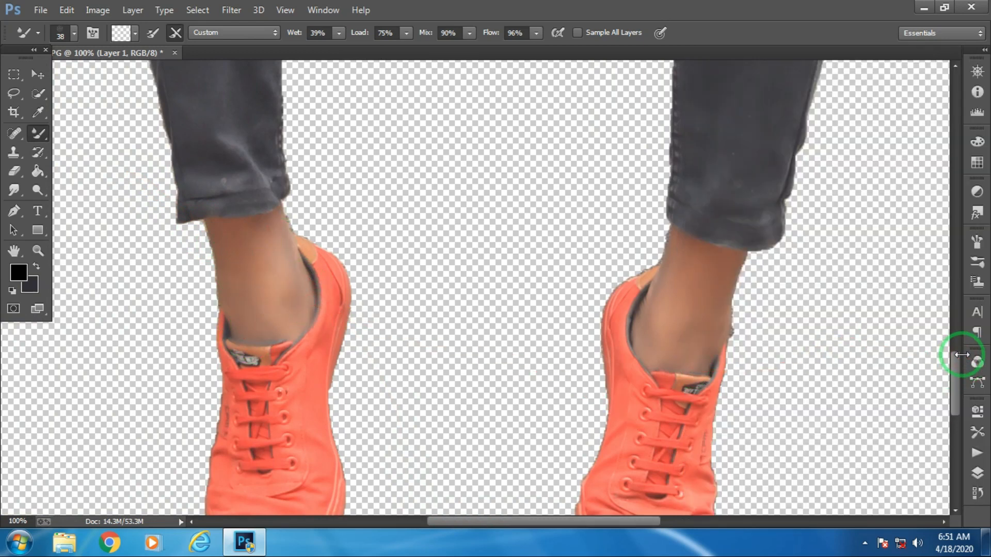
pyautogui.click(962, 354)
# Smooth the forearm above the bracelet, and reduce the Mixer Brush size to 19 px to blend the wrist and back of that hand.
pyautogui.scroll(8, 671, 336)
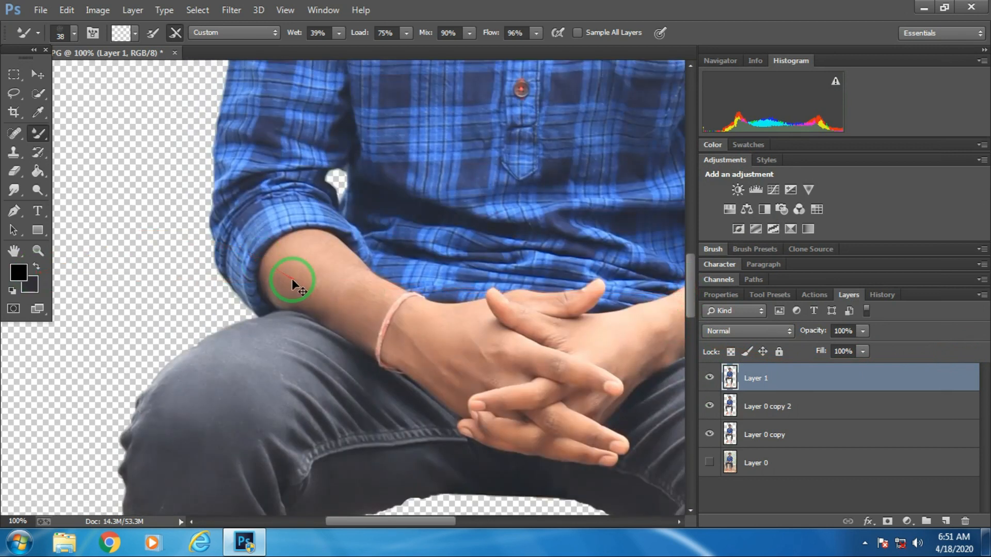
pyautogui.scroll(3, 282, 258)
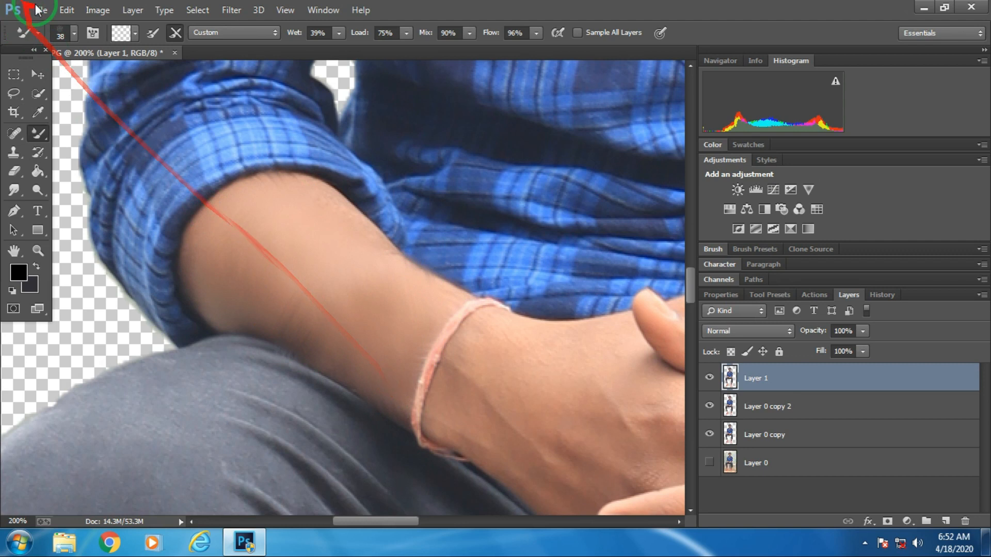
pyautogui.click(74, 32)
pyautogui.moveTo(91, 76); pyautogui.dragTo(89, 79)
pyautogui.click(449, 359)
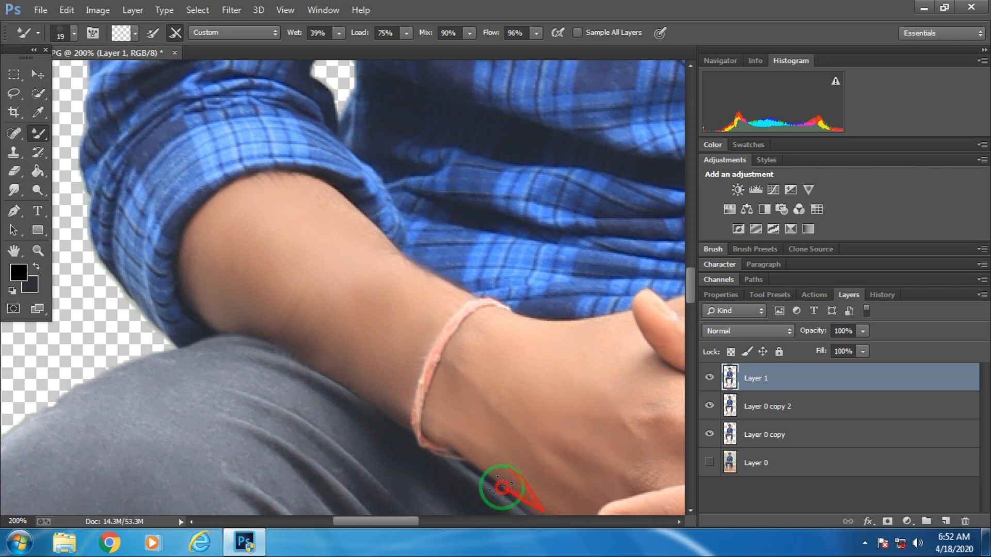
# Smooth the skin of the clasped hands, blending the thumbs, knuckles and fingers with the Mixer Brush.
pyautogui.moveTo(401, 521); pyautogui.dragTo(433, 521)
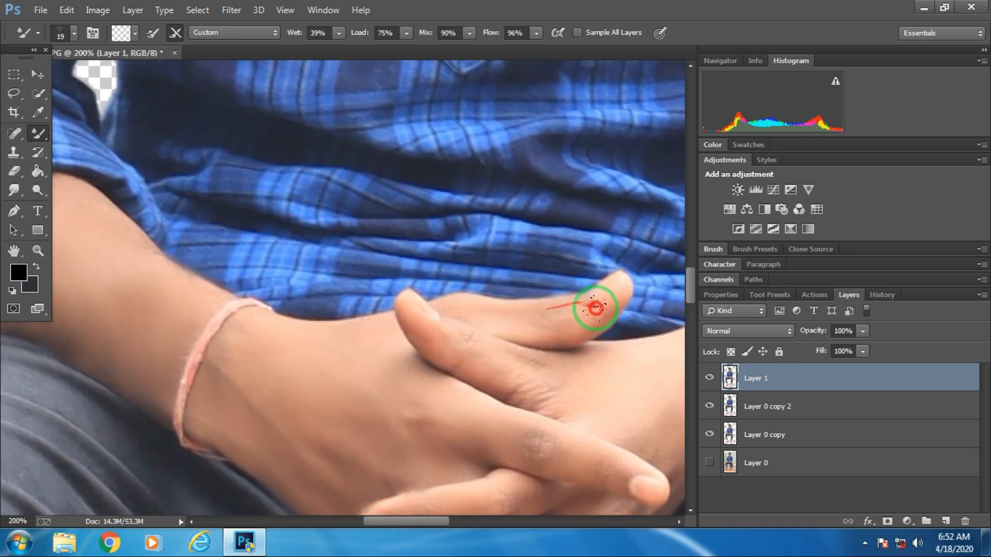
pyautogui.moveTo(690, 283); pyautogui.dragTo(691, 299)
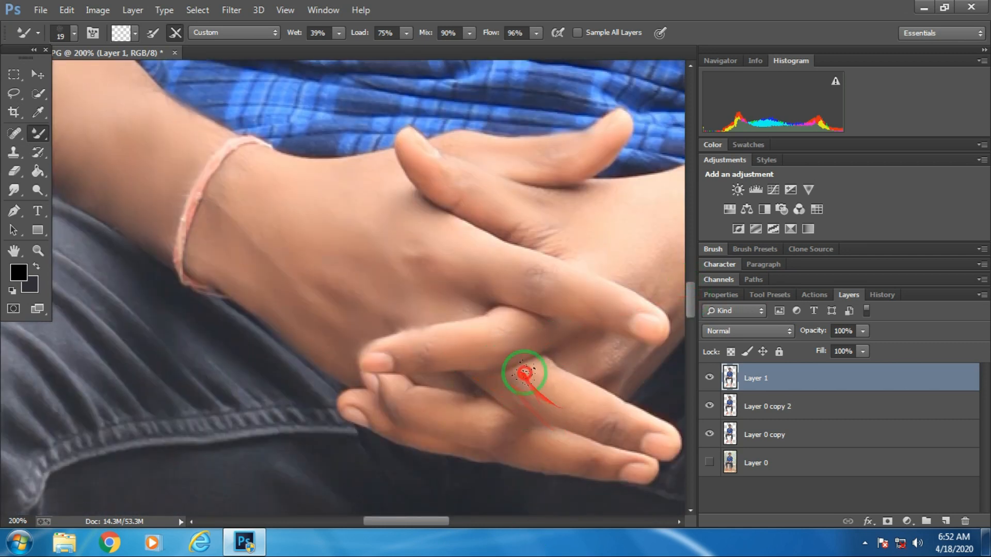
# Smooth the wrist and forearm of the arm without the bracelet up to the rolled sleeve.
pyautogui.moveTo(439, 522); pyautogui.dragTo(475, 522)
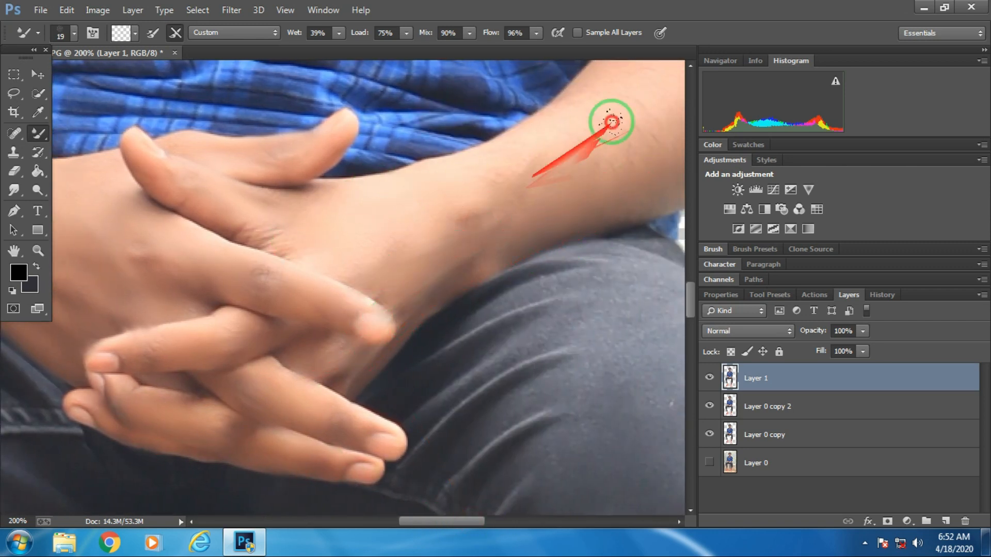
pyautogui.moveTo(434, 522); pyautogui.dragTo(461, 522)
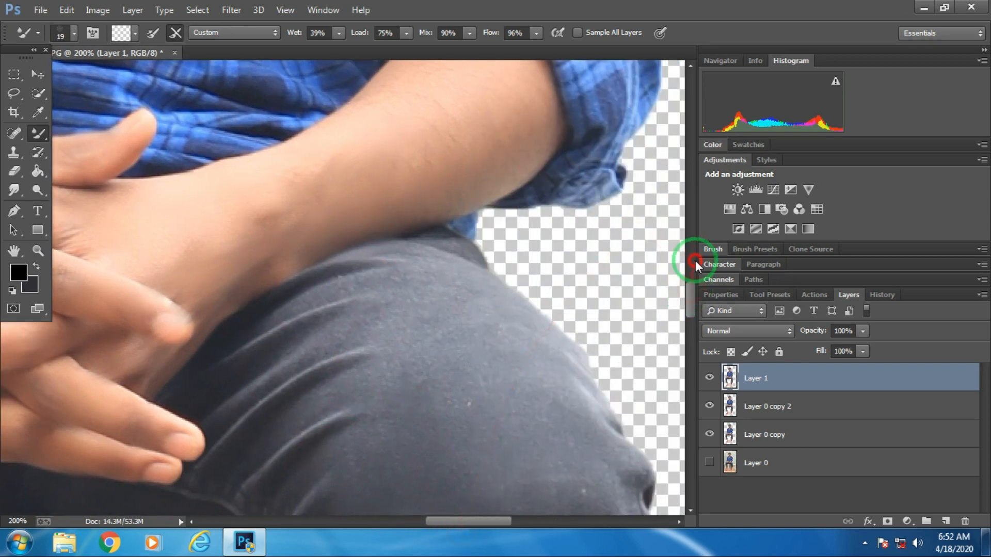
pyautogui.click(691, 266)
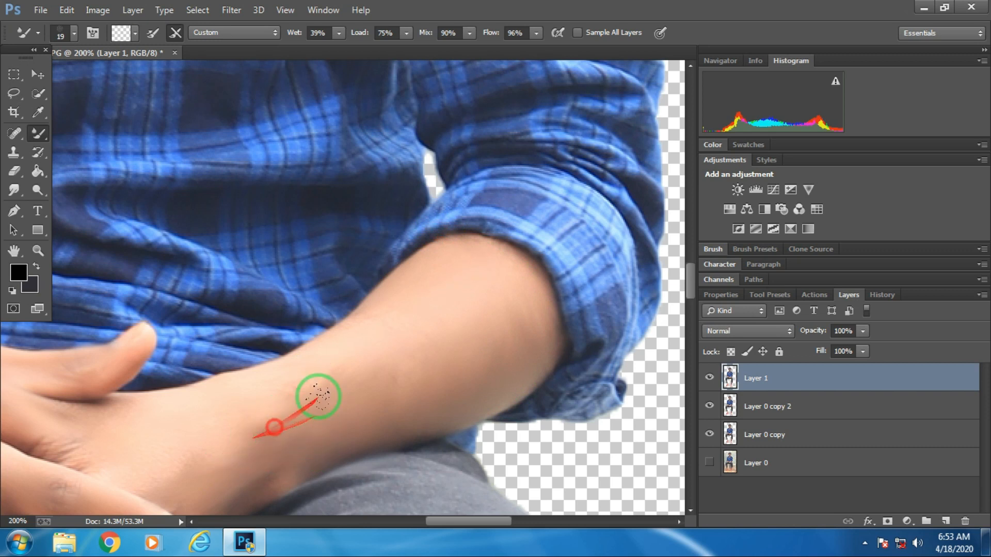
# Merge Layer 1 and Layer 0 copy 2 down into Layer 0 copy.
pyautogui.scroll(-5, 551, 357)
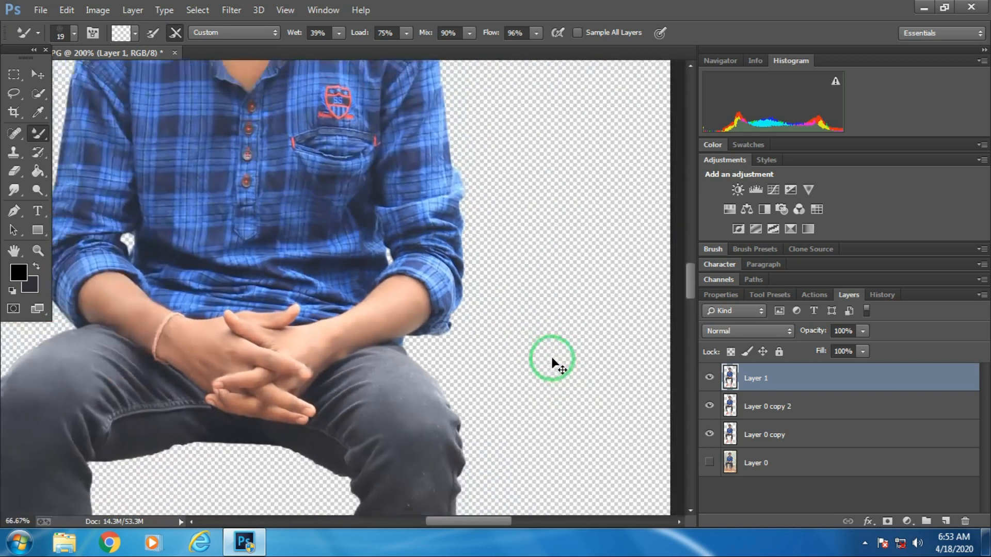
pyautogui.scroll(-1, 551, 357)
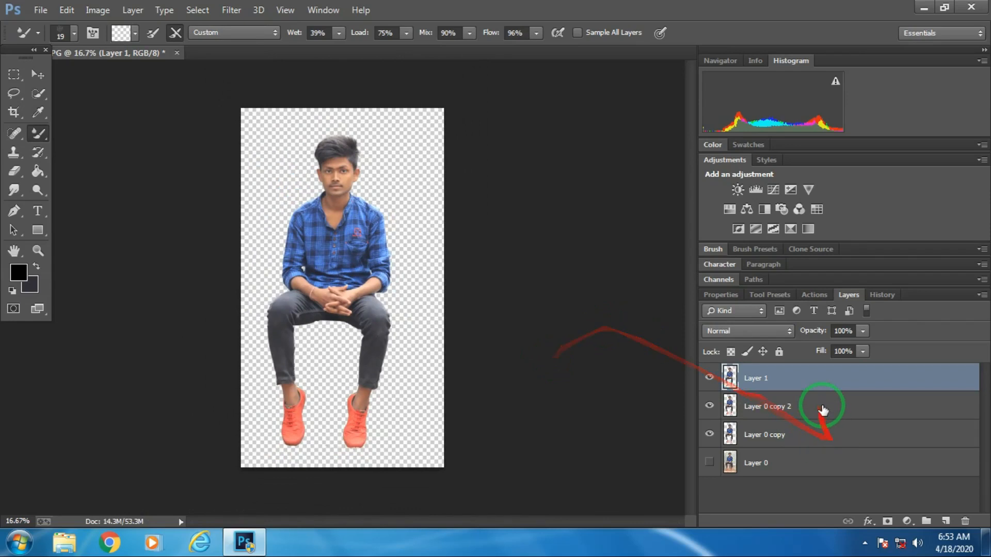
pyautogui.rightClick(853, 370)
pyautogui.click(666, 415)
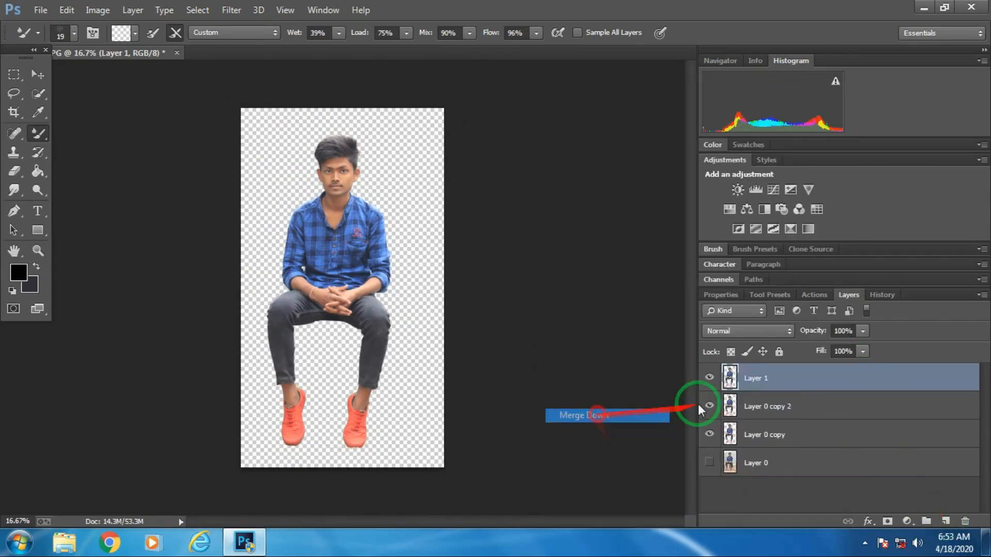
pyautogui.rightClick(875, 381)
pyautogui.click(631, 416)
# Place the linked wildlife poster image ca00ba13f0839fabdae848a5f58b8296 from the Downloads folder into the document.
pyautogui.click(40, 10)
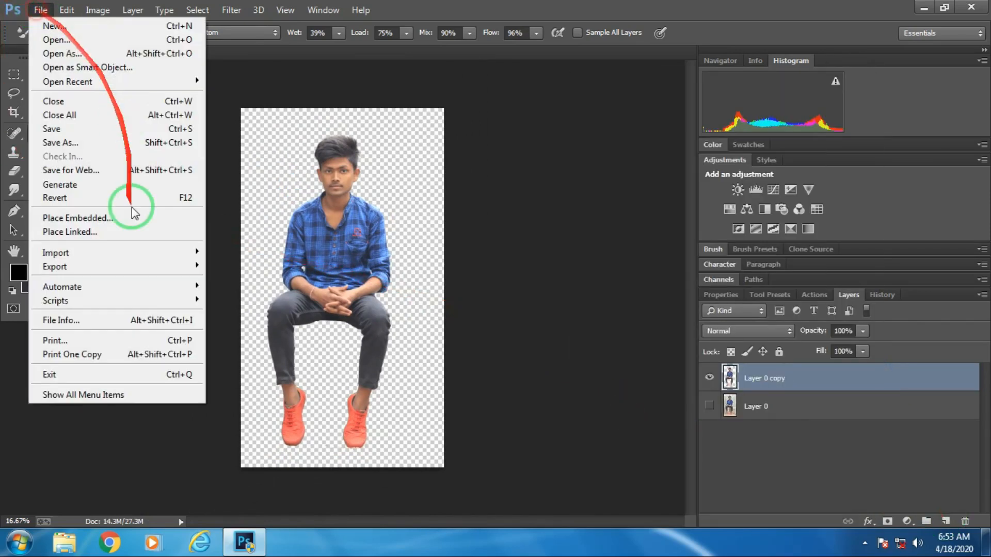
pyautogui.click(133, 230)
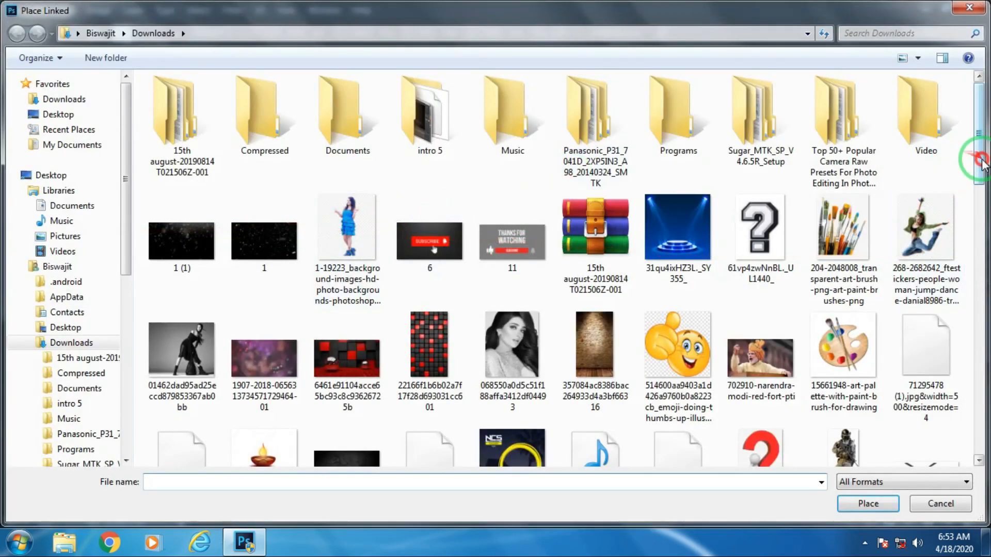
pyautogui.moveTo(976, 165); pyautogui.dragTo(975, 281)
pyautogui.click(607, 132)
pyautogui.click(872, 504)
# Scale the placed poster to about 421% wide by 427% high and position it to cover the whole canvas.
pyautogui.moveTo(330, 289); pyautogui.dragTo(267, 159)
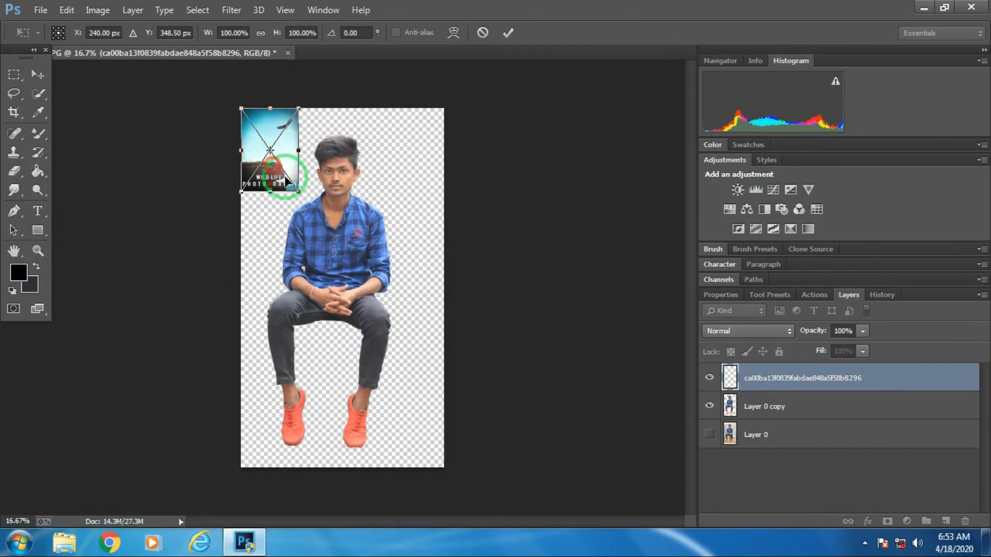
pyautogui.moveTo(315, 209); pyautogui.dragTo(483, 469)
pyautogui.moveTo(425, 388); pyautogui.dragTo(414, 385)
pyautogui.moveTo(477, 295); pyautogui.dragTo(478, 296)
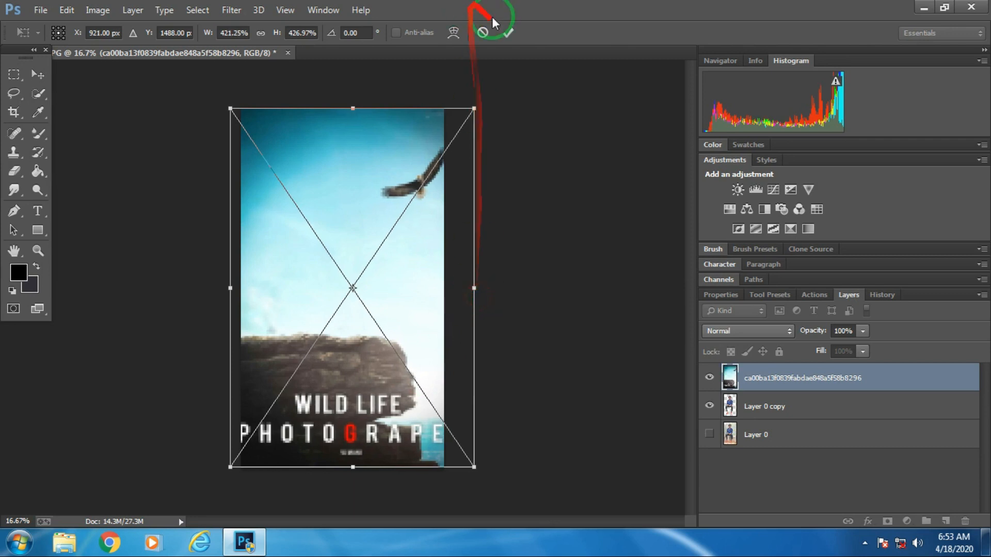
pyautogui.click(508, 31)
# Extend the canvas on both sides with the Crop tool to take in the full width of the poster.
pyautogui.click(805, 406)
pyautogui.click(14, 112)
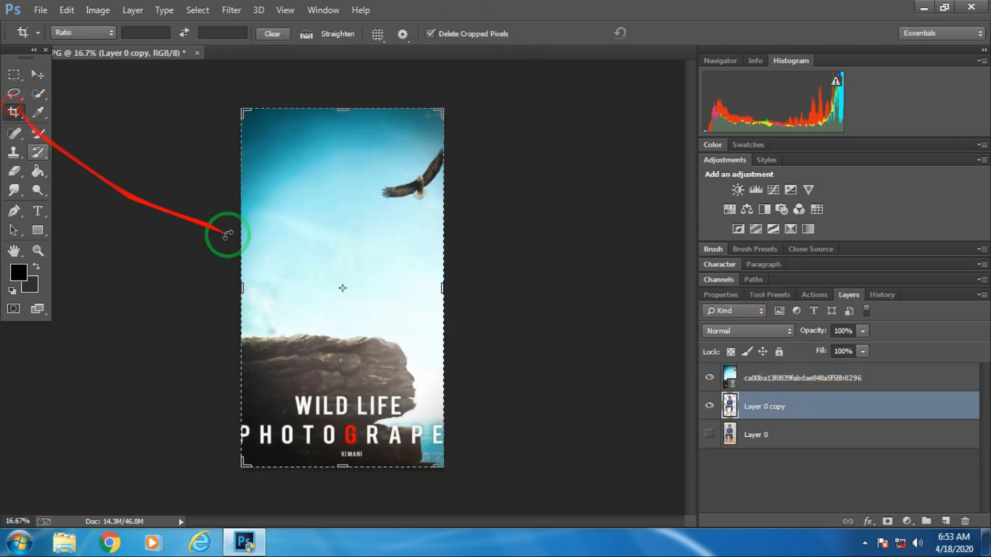
pyautogui.moveTo(437, 287); pyautogui.dragTo(456, 287)
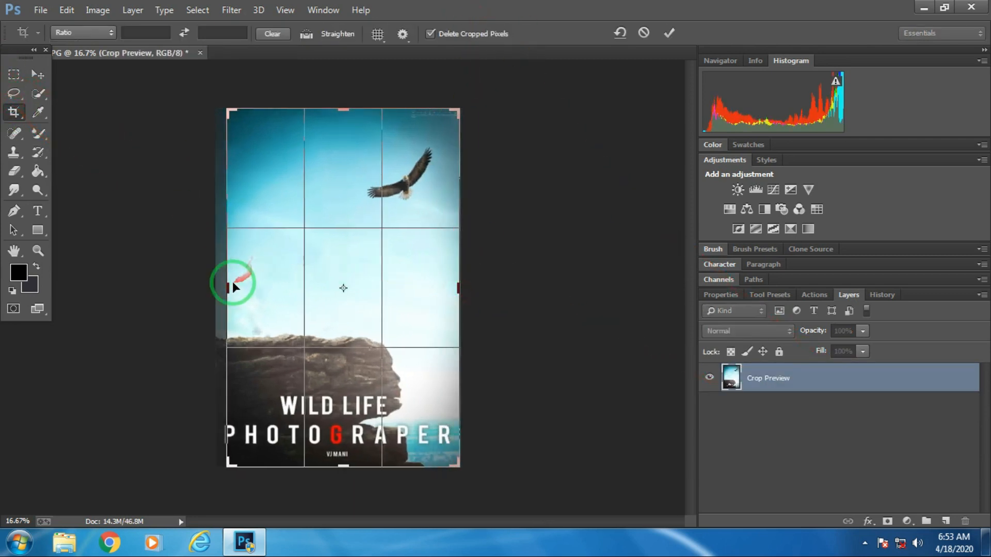
pyautogui.moveTo(232, 286); pyautogui.dragTo(222, 282)
pyautogui.click(669, 33)
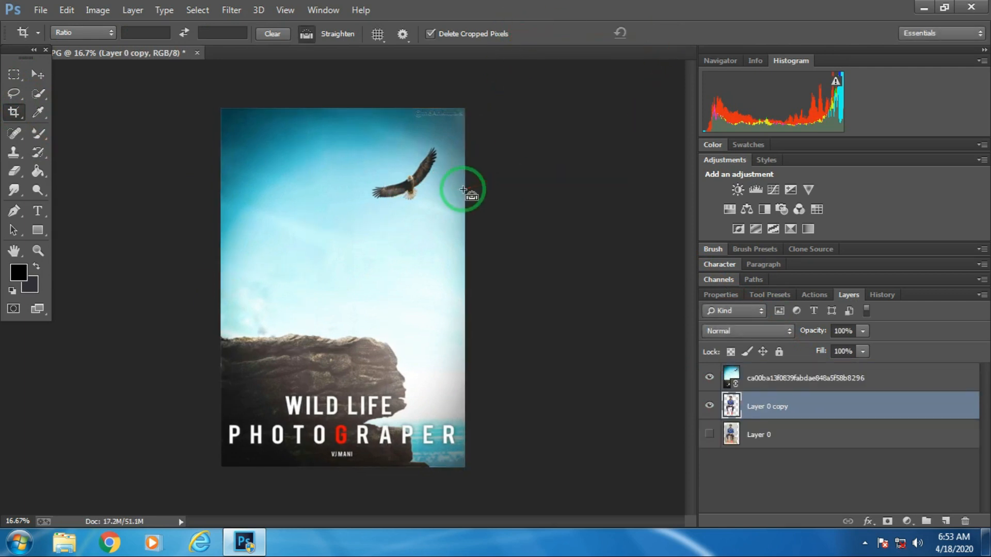
# Move the poster layer beneath Layer 0 copy and switch to the Rectangular Marquee tool.
pyautogui.moveTo(820, 384); pyautogui.dragTo(822, 412)
pyautogui.click(14, 74)
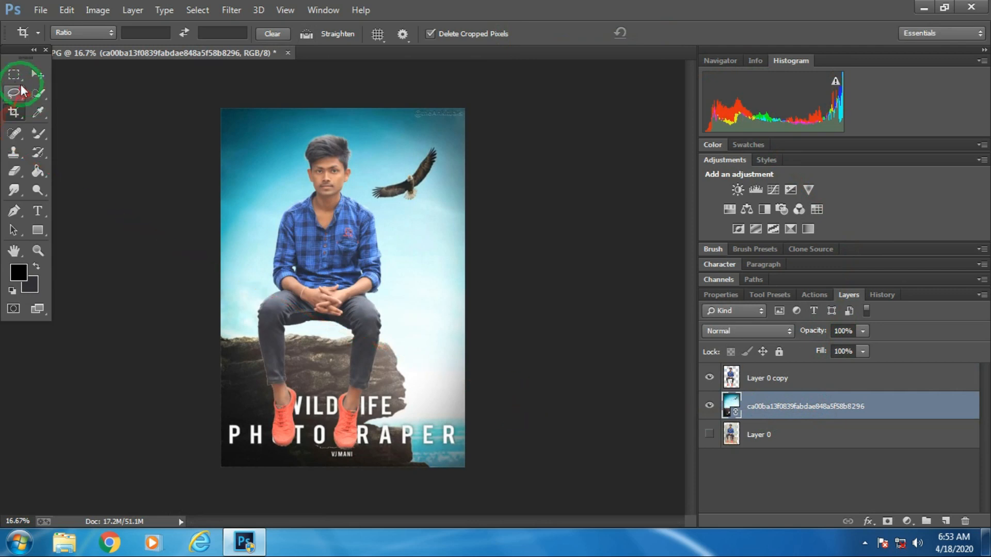
pyautogui.rightClick(405, 270)
pyautogui.click(389, 412)
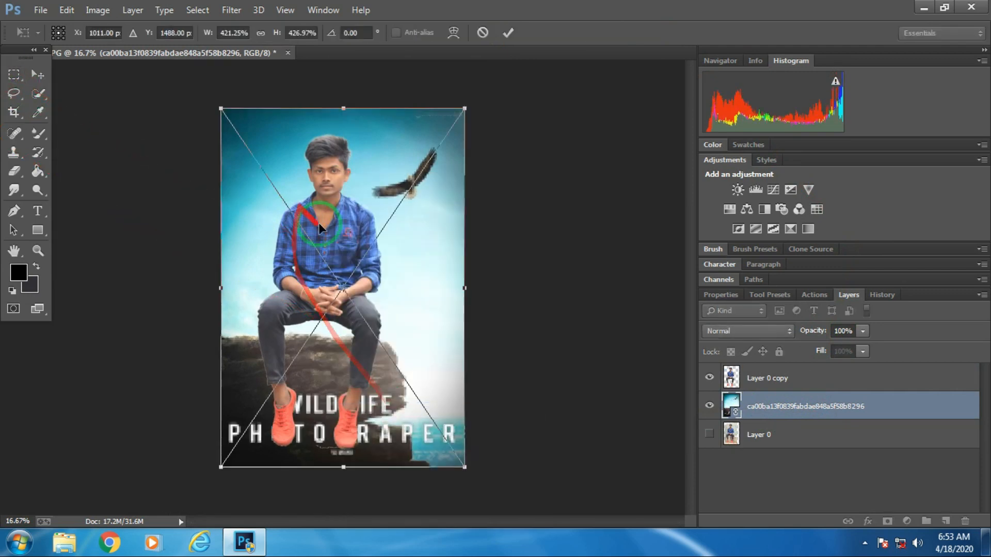
pyautogui.click(508, 33)
# Free-transform the man on Layer 0 copy, moving him toward the rock's edge and rotating him to -1.25°.
pyautogui.click(743, 382)
pyautogui.rightClick(299, 239)
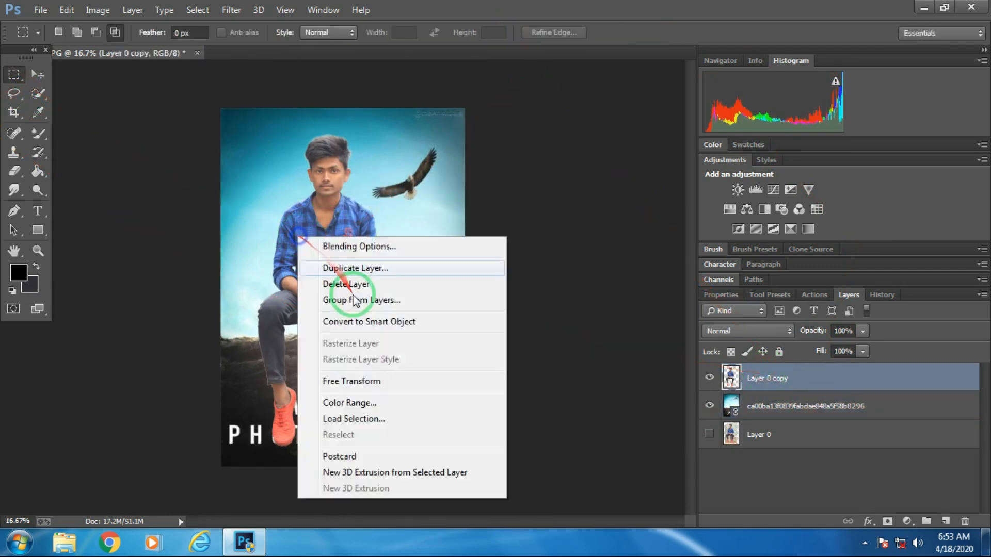
pyautogui.click(359, 384)
pyautogui.moveTo(309, 264); pyautogui.dragTo(332, 284)
pyautogui.moveTo(421, 474); pyautogui.dragTo(426, 476)
pyautogui.moveTo(349, 331); pyautogui.dragTo(345, 329)
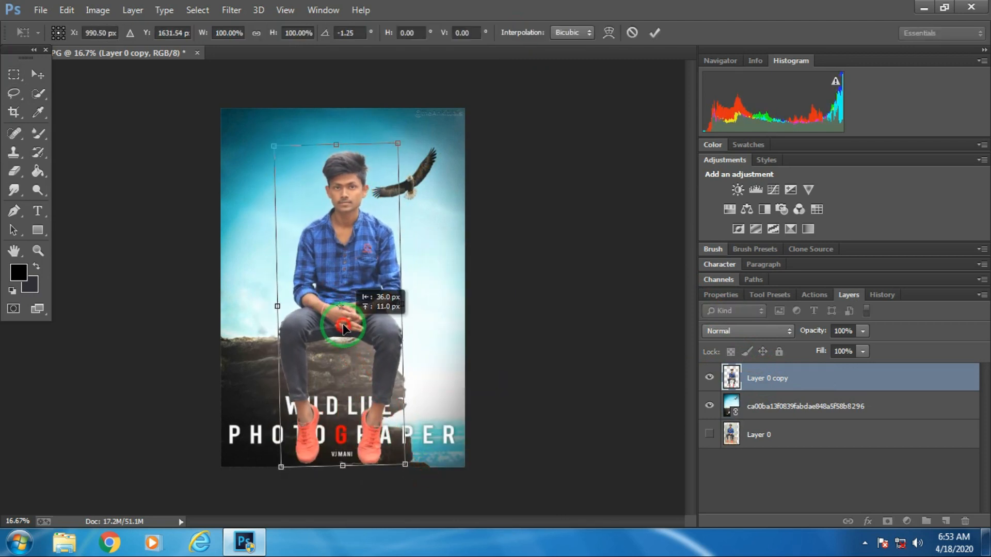
# Scale the man down to below 95% and place him sitting on the upper edge of the rock.
pyautogui.moveTo(273, 148); pyautogui.dragTo(277, 161)
pyautogui.moveTo(365, 290); pyautogui.dragTo(366, 292)
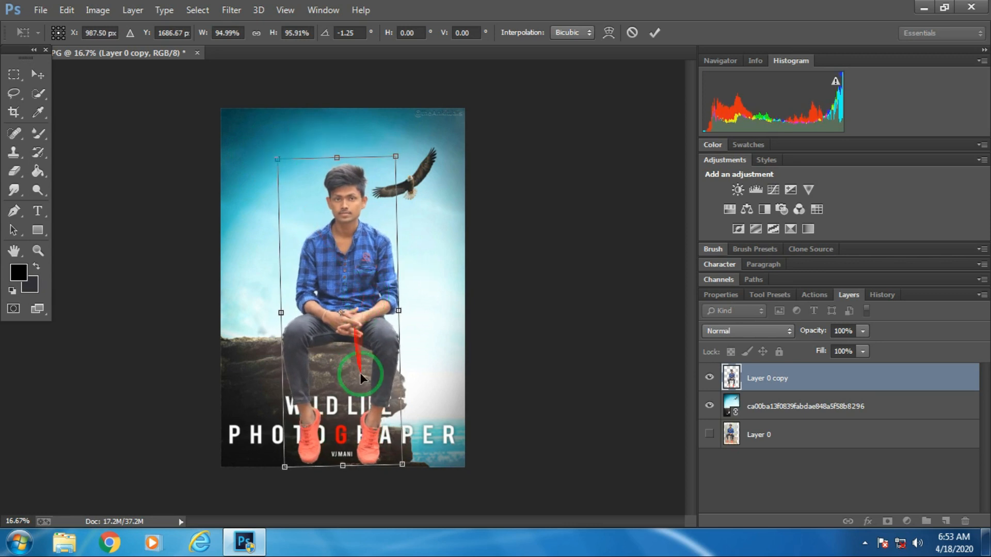
pyautogui.moveTo(405, 467); pyautogui.dragTo(393, 443)
pyautogui.moveTo(325, 322)
pyautogui.mouseDown()
pyautogui.moveTo(320, 341)
pyautogui.moveTo(329, 335)
pyautogui.mouseUp()
pyautogui.moveTo(397, 456)
pyautogui.mouseDown()
pyautogui.moveTo(393, 420)
pyautogui.moveTo(394, 450)
pyautogui.mouseUp()
pyautogui.press('Return')
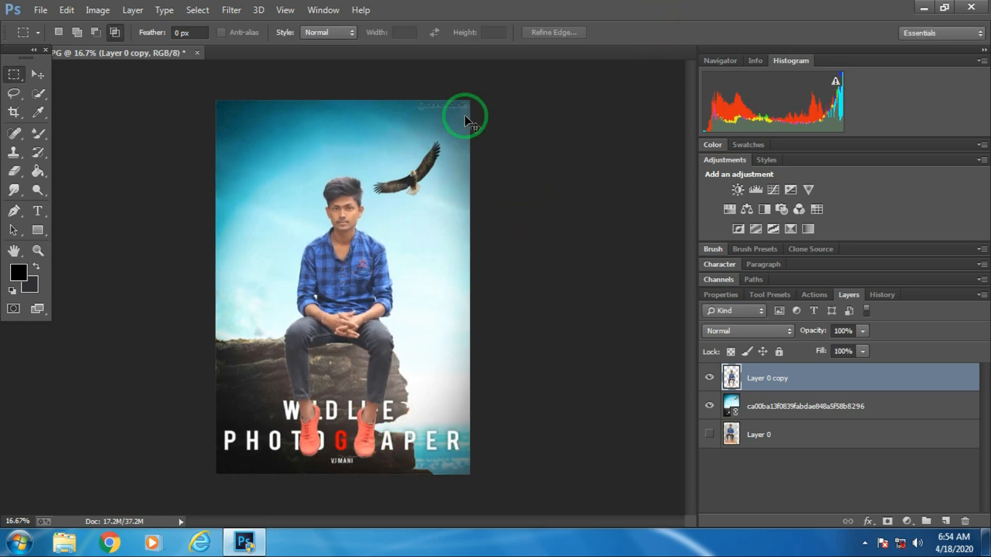
# Examine the man's size and placement on the rock at different magnifications.
pyautogui.hotkey('ctrl', '+')
pyautogui.hotkey('ctrl', '+')
pyautogui.hotkey('ctrl', '+')
pyautogui.hotkey('ctrl', '-')
pyautogui.hotkey('ctrl', '-')
pyautogui.hotkey('ctrl', '-')
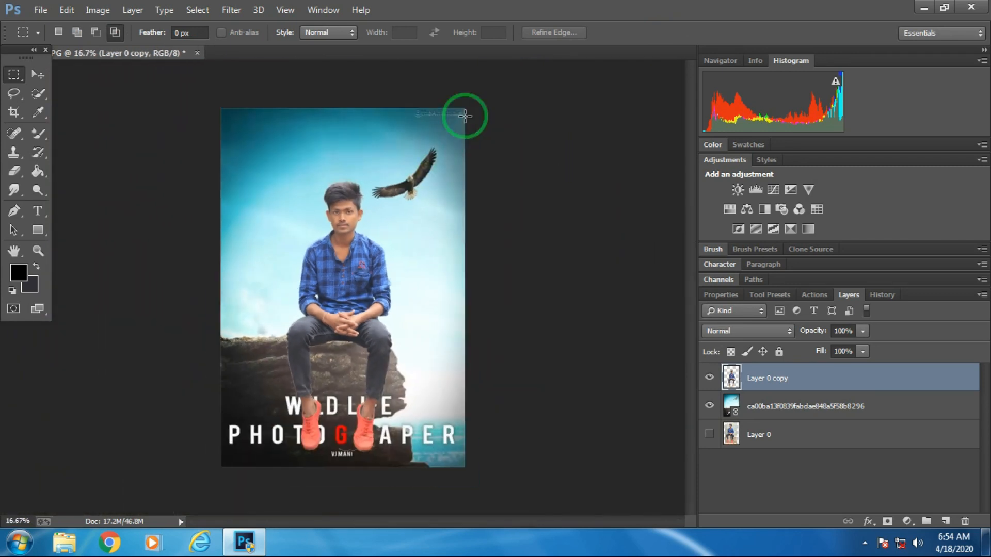
pyautogui.hotkey('ctrl', '+')
pyautogui.hotkey('ctrl', '-')
pyautogui.hotkey('ctrl', '-')
pyautogui.hotkey('ctrl', '+')
pyautogui.hotkey('ctrl', '+')
pyautogui.hotkey('ctrl', '+')
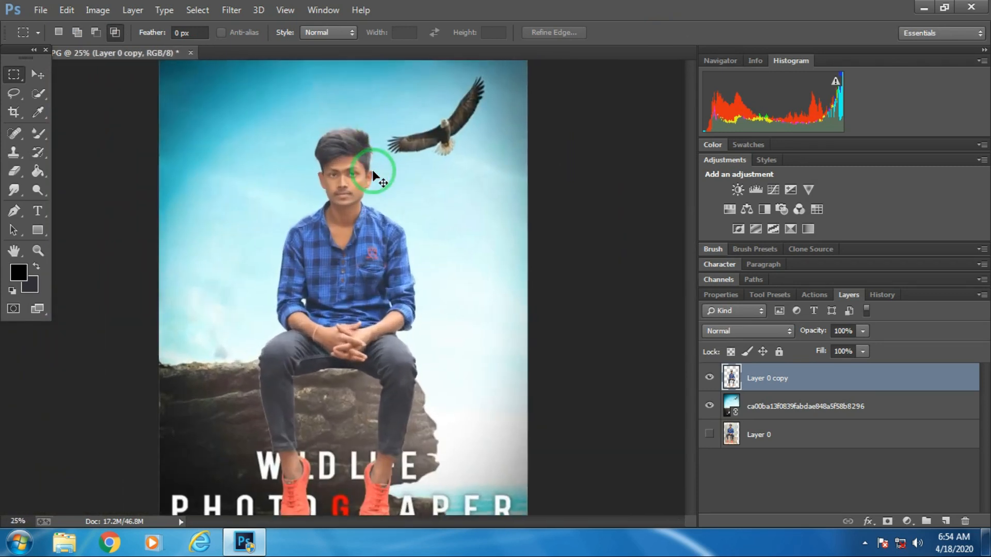
pyautogui.moveTo(694, 251); pyautogui.dragTo(696, 262)
pyautogui.hotkey('ctrl', '-')
# Enlarge the man on Layer 0 copy slightly, to about 102.7% wide by 101.3% high.
pyautogui.rightClick(427, 153)
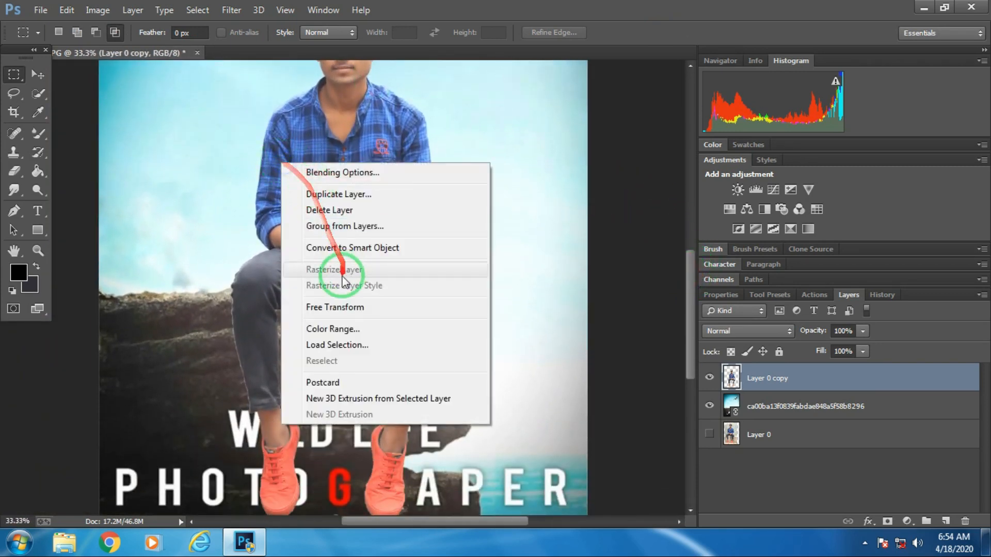
pyautogui.click(467, 308)
pyautogui.hotkey('ctrl', '-')
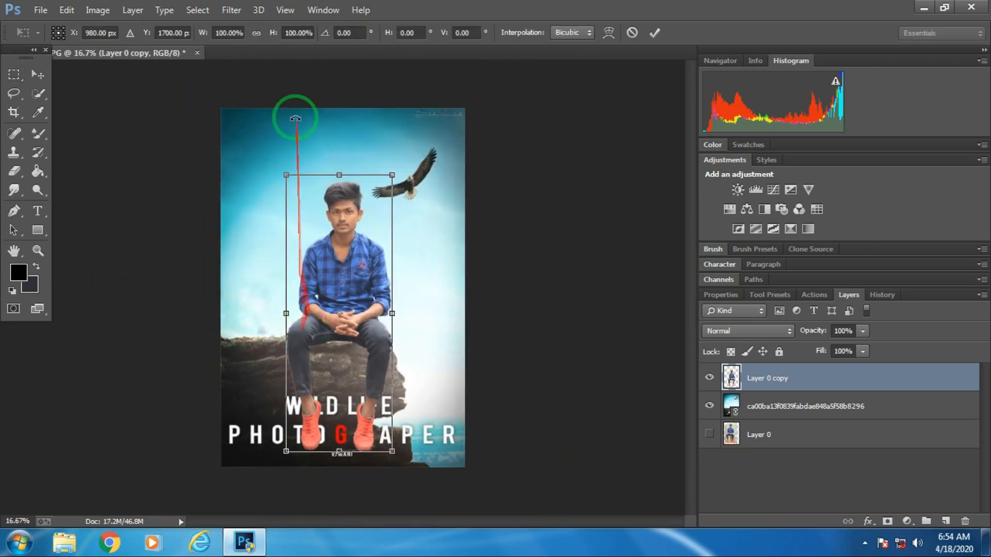
pyautogui.moveTo(281, 172); pyautogui.dragTo(278, 170)
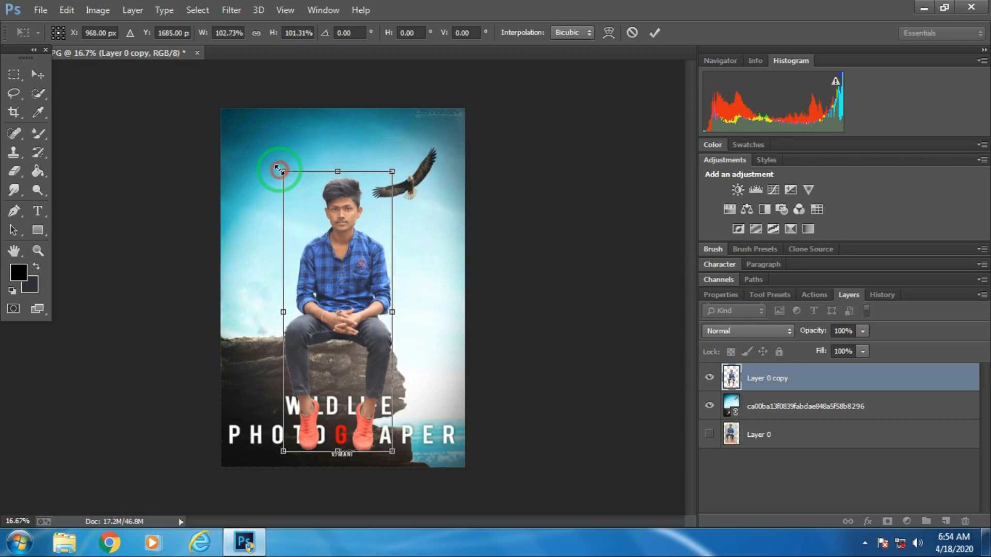
pyautogui.click(651, 34)
# Compare the composite with the poster layer and then the man's layer hidden and shown again.
pyautogui.hotkey('ctrl', '+')
pyautogui.hotkey('ctrl', '+')
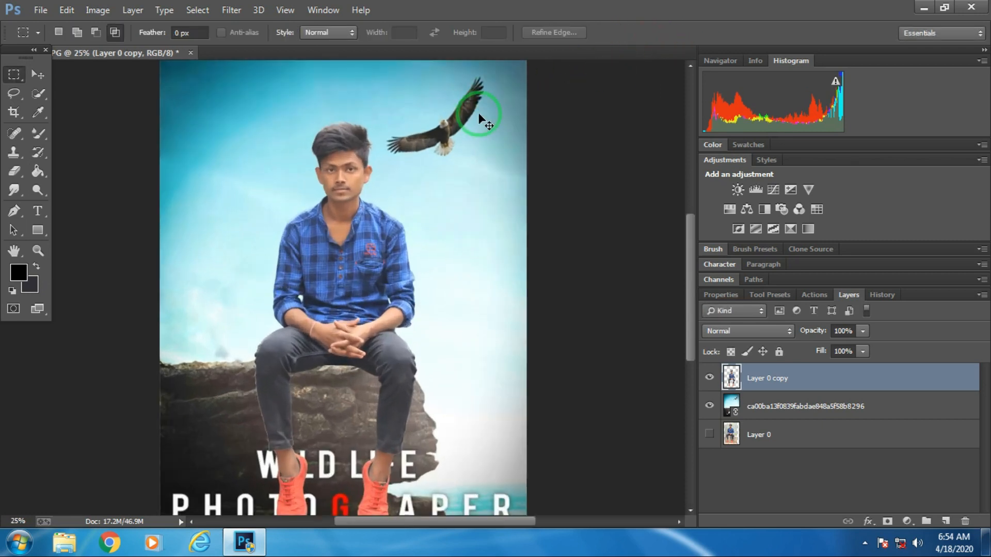
pyautogui.hotkey('ctrl', '-')
pyautogui.hotkey('ctrl', '-')
pyautogui.hotkey('ctrl', '+')
pyautogui.hotkey('ctrl', '+')
pyautogui.click(710, 406)
pyautogui.click(709, 406)
pyautogui.click(710, 377)
pyautogui.click(710, 377)
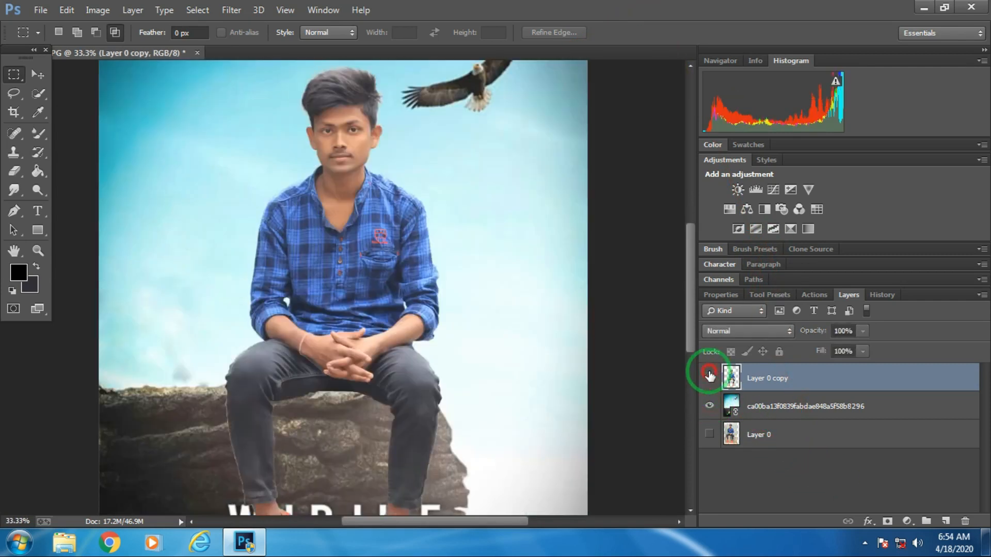
pyautogui.click(710, 377)
pyautogui.click(709, 376)
# Inspect the whole composite and the man's shirt, arms and clasped hands up close.
pyautogui.hotkey('ctrl', '+')
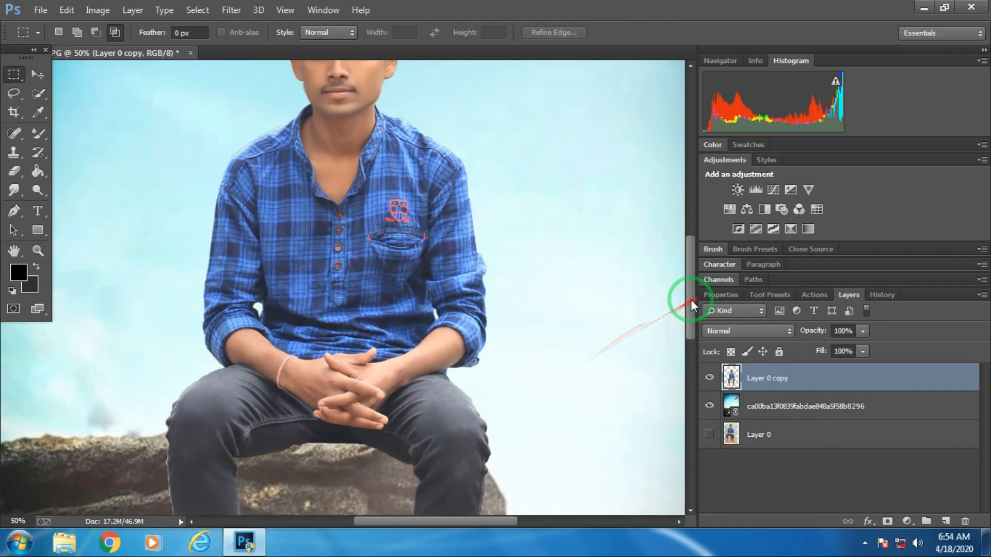
pyautogui.hotkey('ctrl', '-')
pyautogui.hotkey('ctrl', '-')
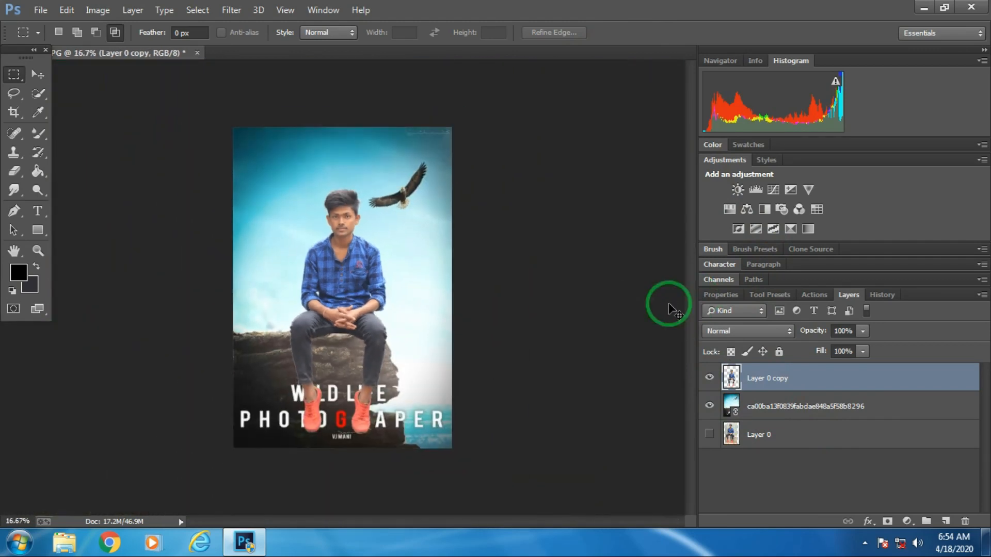
pyautogui.hotkey('ctrl', '+')
pyautogui.hotkey('ctrl', '+')
pyautogui.hotkey('ctrl', '+')
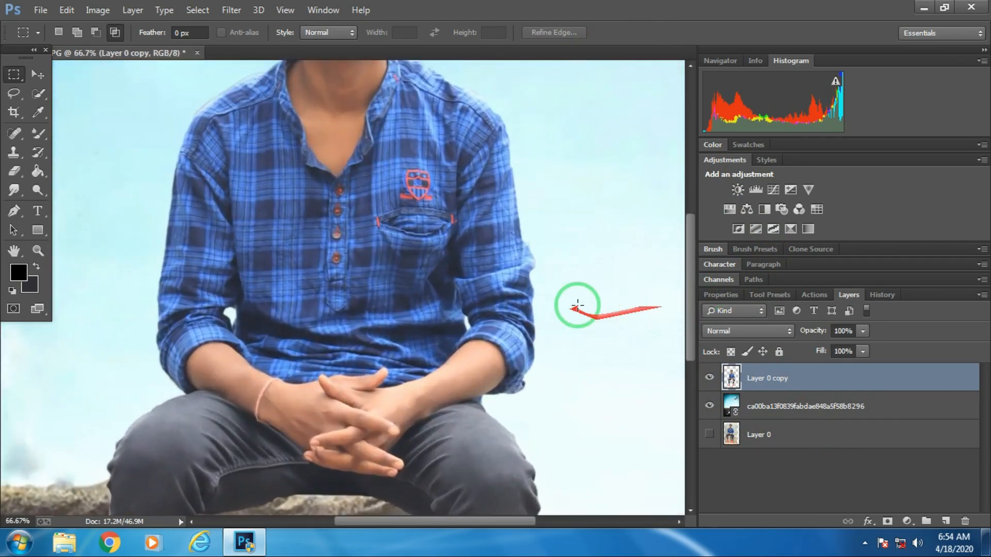
pyautogui.hotkey('ctrl', '+')
pyautogui.hotkey('ctrl', '+')
pyautogui.hotkey('ctrl', '+')
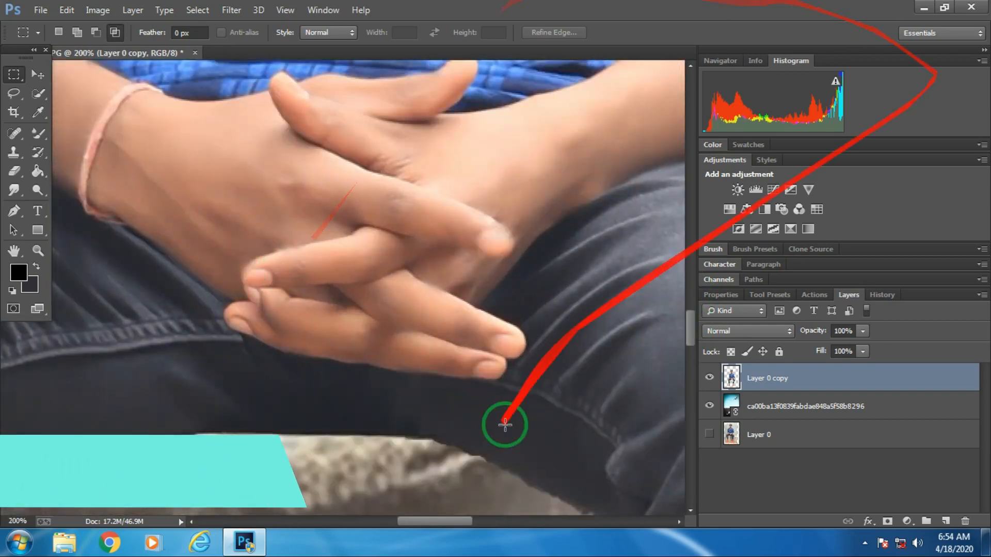
# Set the Eraser to a soft 48 px brush and lower the opacity of Layer 0 copy to 67%.
pyautogui.hotkey('ctrl', '+')
pyautogui.moveTo(694, 356); pyautogui.dragTo(694, 361)
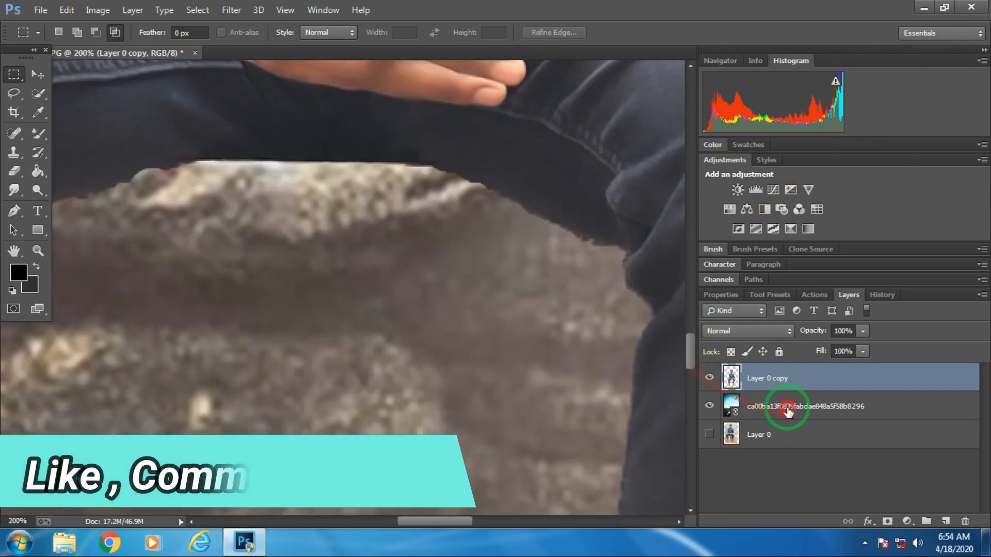
pyautogui.click(787, 409)
pyautogui.click(744, 379)
pyautogui.click(15, 168)
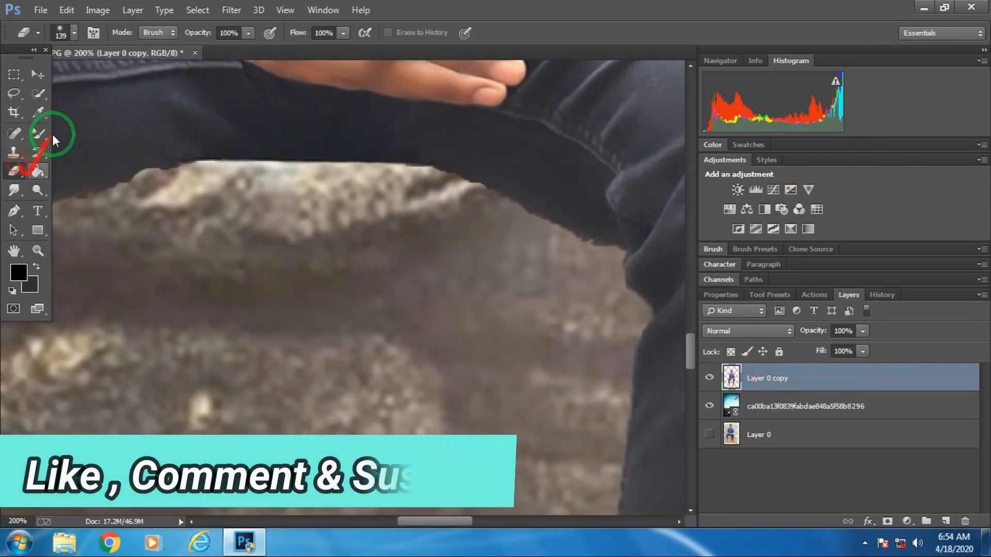
pyautogui.click(76, 35)
pyautogui.moveTo(101, 79); pyautogui.dragTo(100, 79)
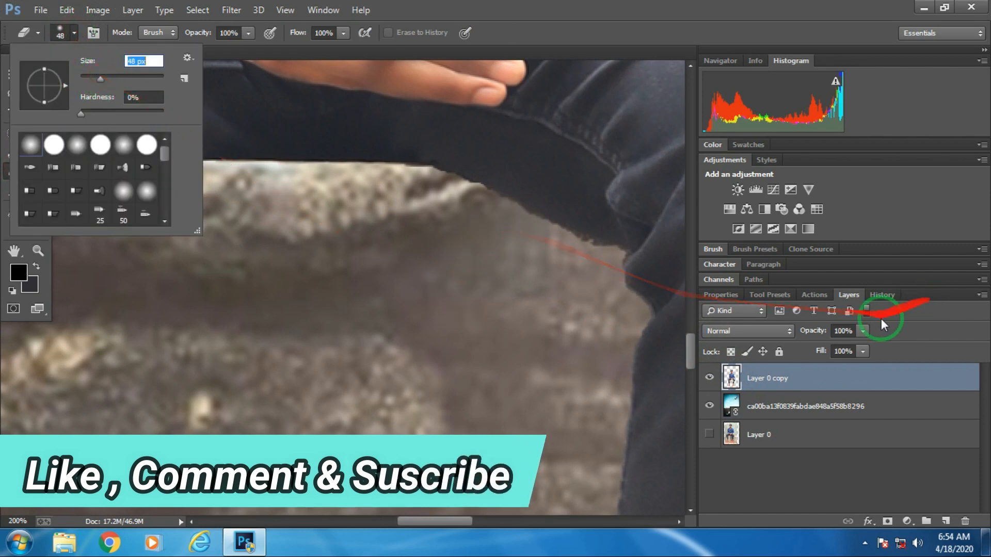
pyautogui.click(863, 332)
pyautogui.moveTo(847, 345); pyautogui.dragTo(838, 345)
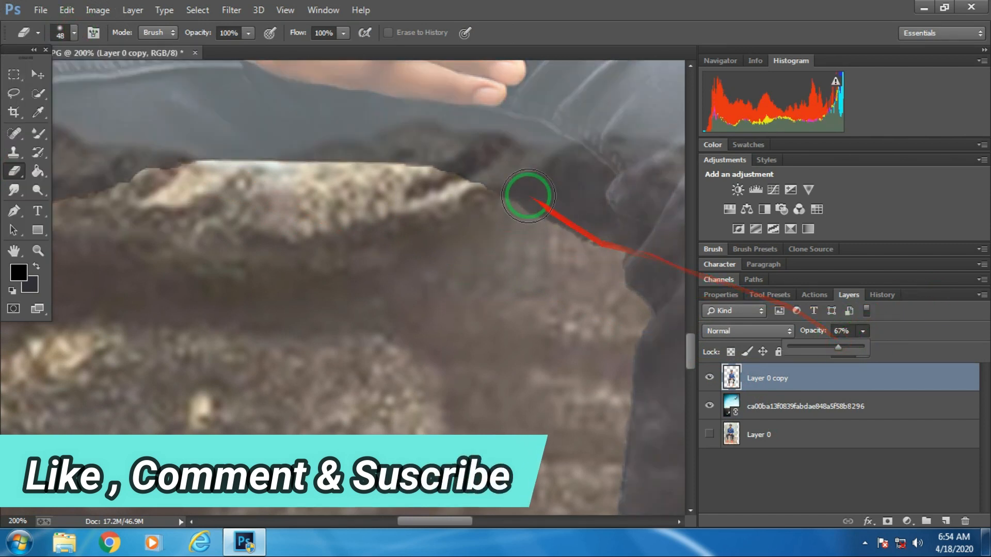
# Erase the lower edge of the jeans between the thighs on Layer 0 copy so the rock's upper edge shows through.
pyautogui.moveTo(389, 149)
pyautogui.mouseDown()
pyautogui.moveTo(438, 161)
pyautogui.moveTo(416, 168)
pyautogui.moveTo(507, 172)
pyautogui.moveTo(385, 177)
pyautogui.moveTo(99, 220)
pyautogui.moveTo(124, 181)
pyautogui.moveTo(430, 250)
pyautogui.mouseUp()
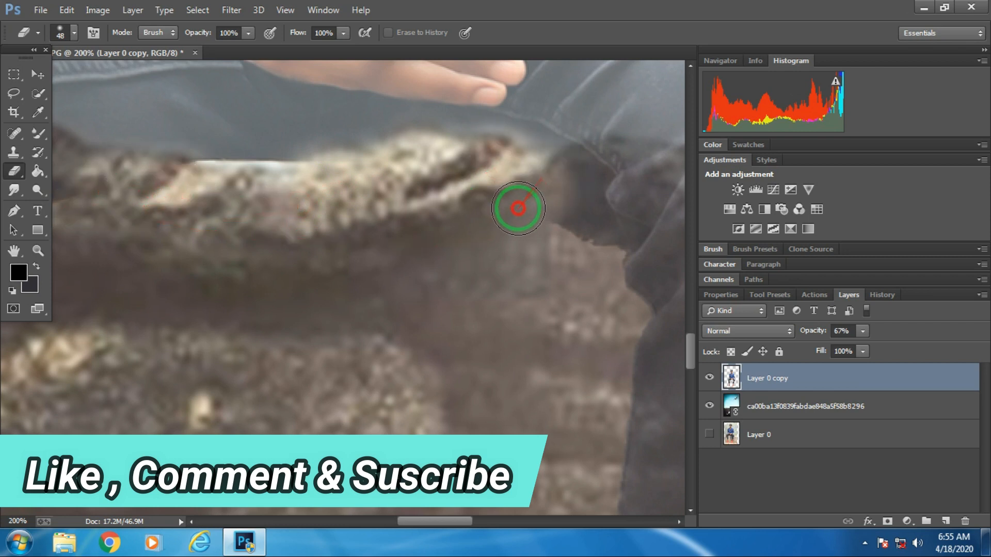
pyautogui.moveTo(570, 242)
pyautogui.mouseDown()
pyautogui.moveTo(568, 193)
pyautogui.moveTo(546, 178)
pyautogui.mouseUp()
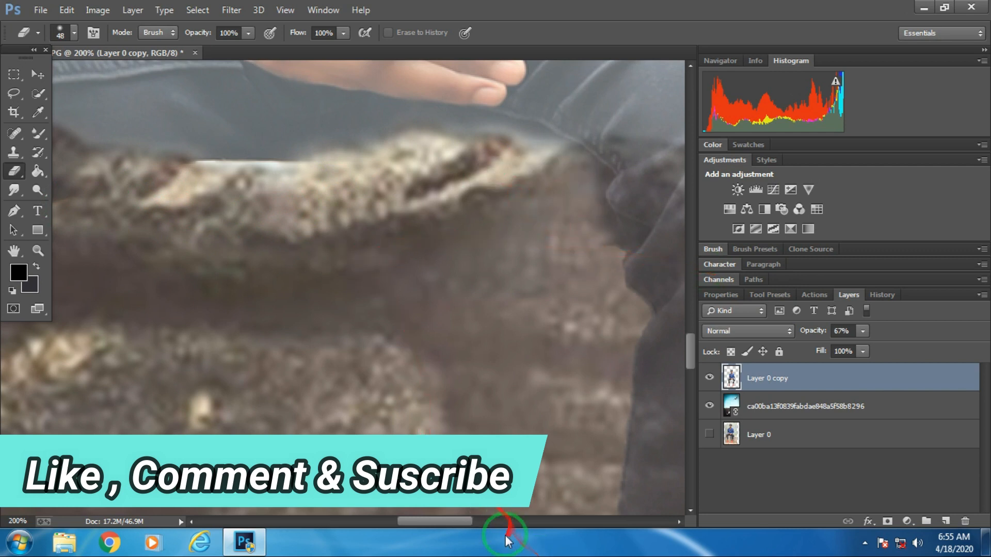
pyautogui.moveTo(421, 527); pyautogui.dragTo(392, 517)
pyautogui.click(430, 192)
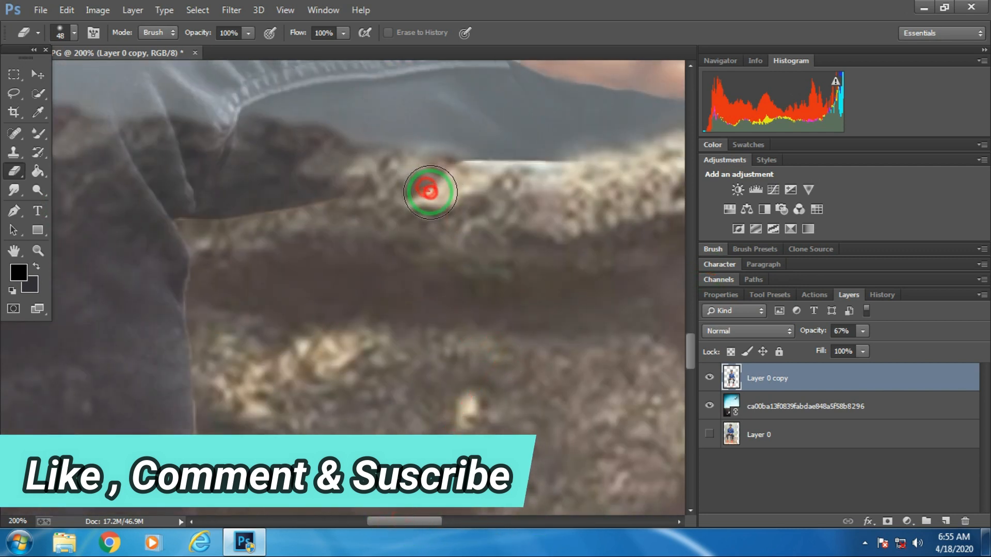
pyautogui.moveTo(361, 180)
pyautogui.mouseDown()
pyautogui.moveTo(352, 206)
pyautogui.moveTo(316, 228)
pyautogui.moveTo(379, 228)
pyautogui.mouseUp()
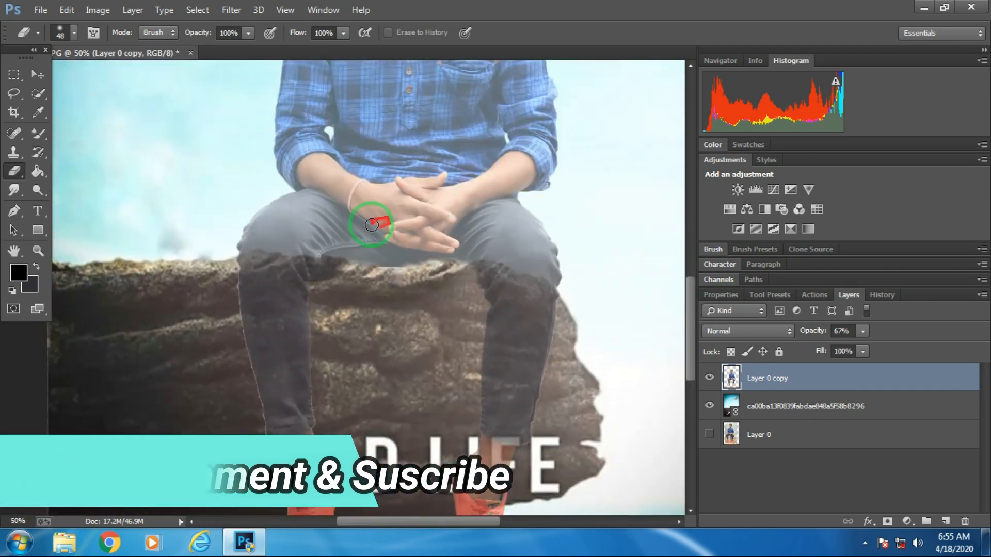
# Set the opacity of Layer 0 copy to 100%.
pyautogui.click(863, 331)
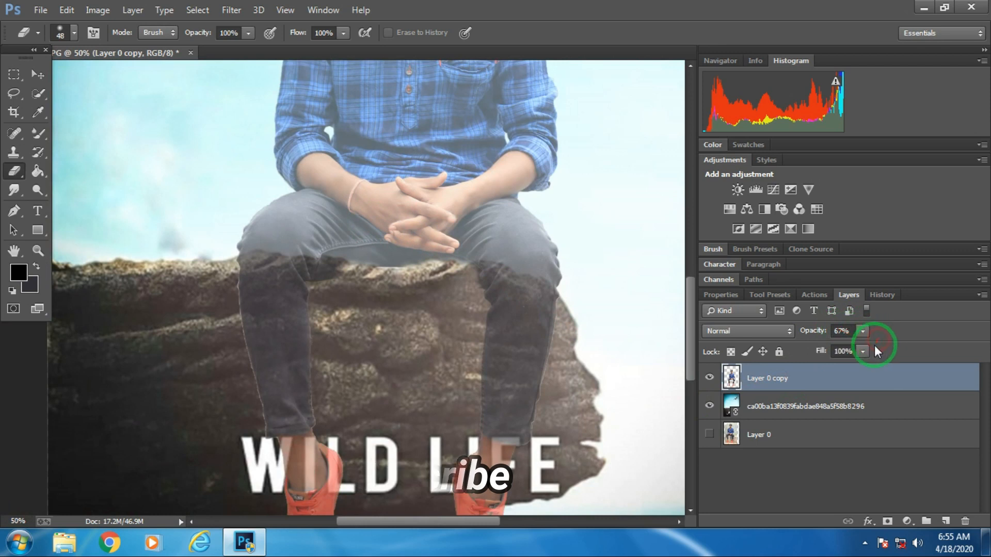
pyautogui.moveTo(866, 351); pyautogui.dragTo(918, 356)
pyautogui.click(798, 355)
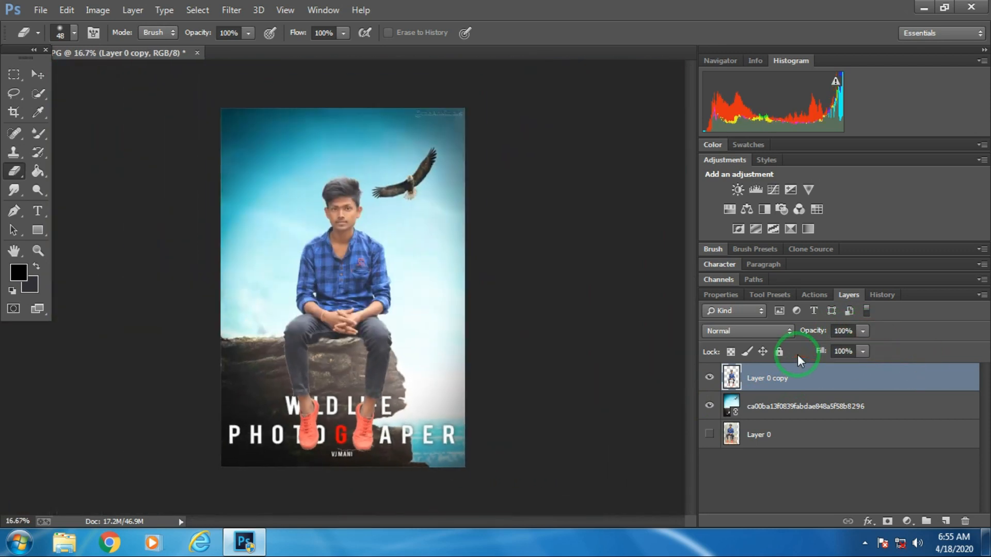
# Inspect the shirt, legs, shoes and the erased edge between the thighs up close.
pyautogui.hotkey('ctrl', '+')
pyautogui.hotkey('ctrl', '+')
pyautogui.hotkey('ctrl', '+')
pyautogui.hotkey('ctrl', '+')
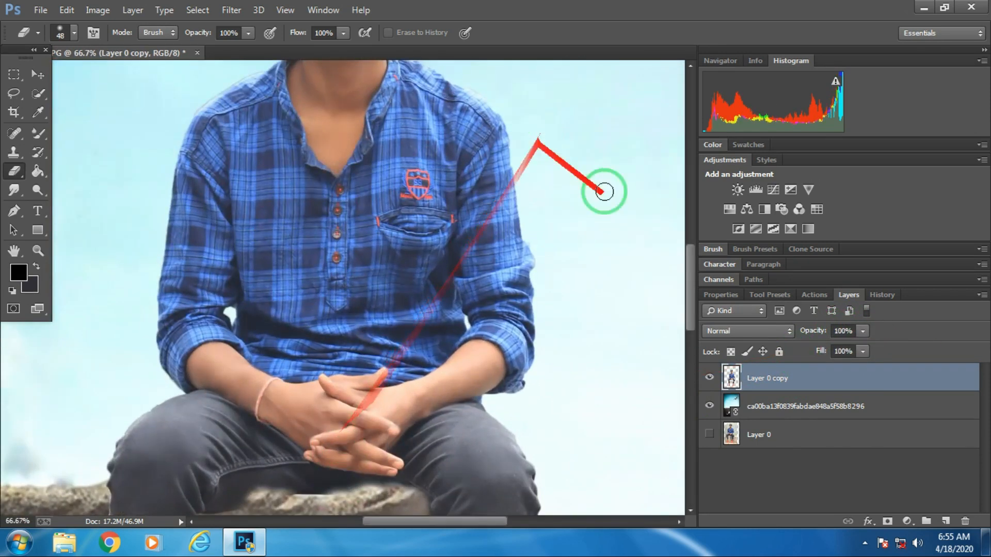
pyautogui.scroll(-8, 693, 290)
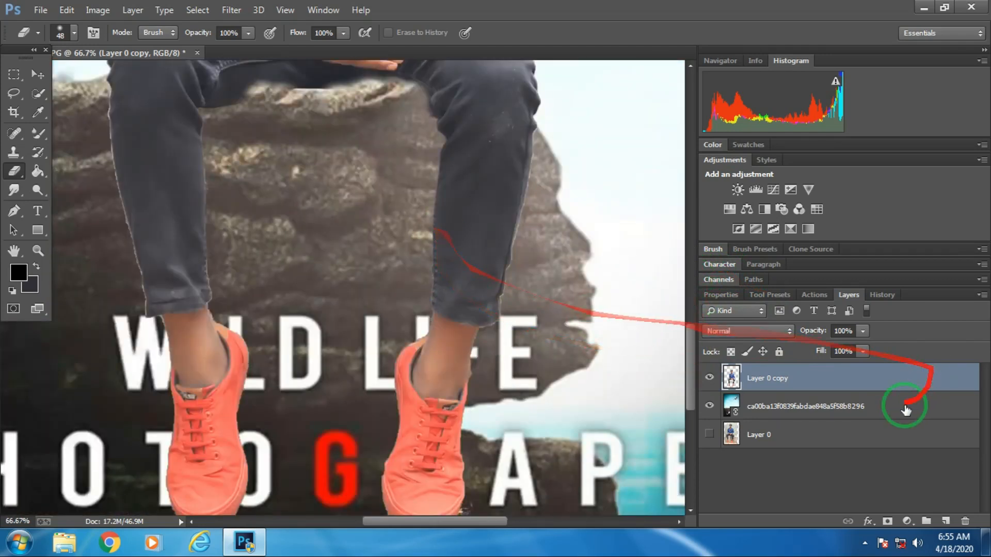
pyautogui.scroll(6, 686, 356)
pyautogui.hotkey('ctrl', '+')
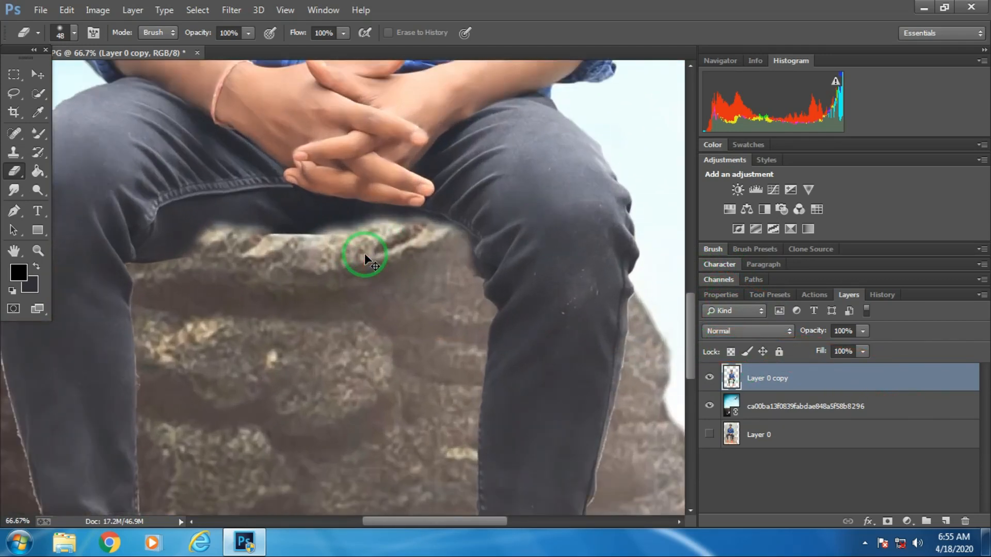
# Undo the most recent changes one at a time and return Layer 0 copy to 100% opacity.
pyautogui.click(62, 15)
pyautogui.click(122, 35)
pyautogui.click(67, 11)
pyautogui.click(122, 36)
pyautogui.click(98, 12)
pyautogui.click(66, 11)
pyautogui.click(69, 13)
pyautogui.click(93, 33)
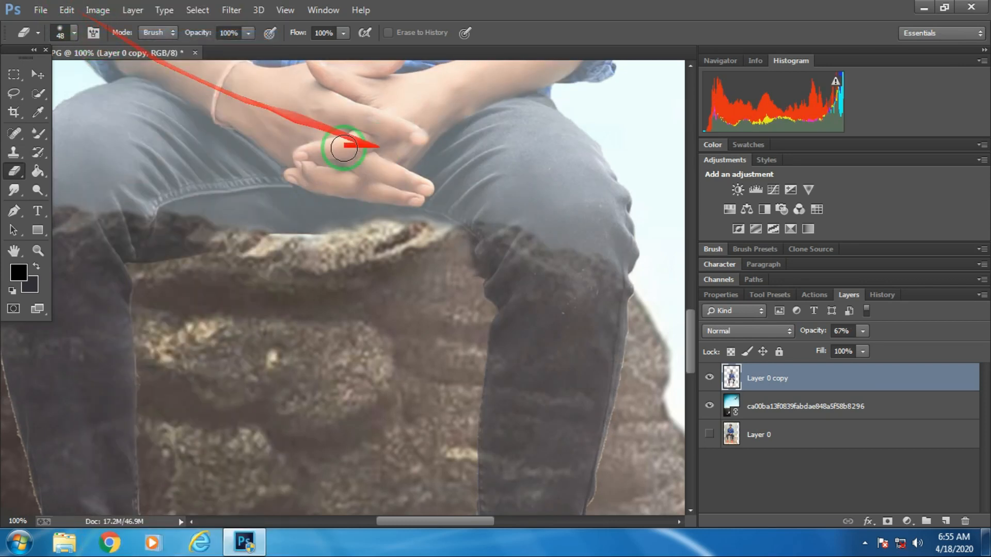
pyautogui.click(869, 333)
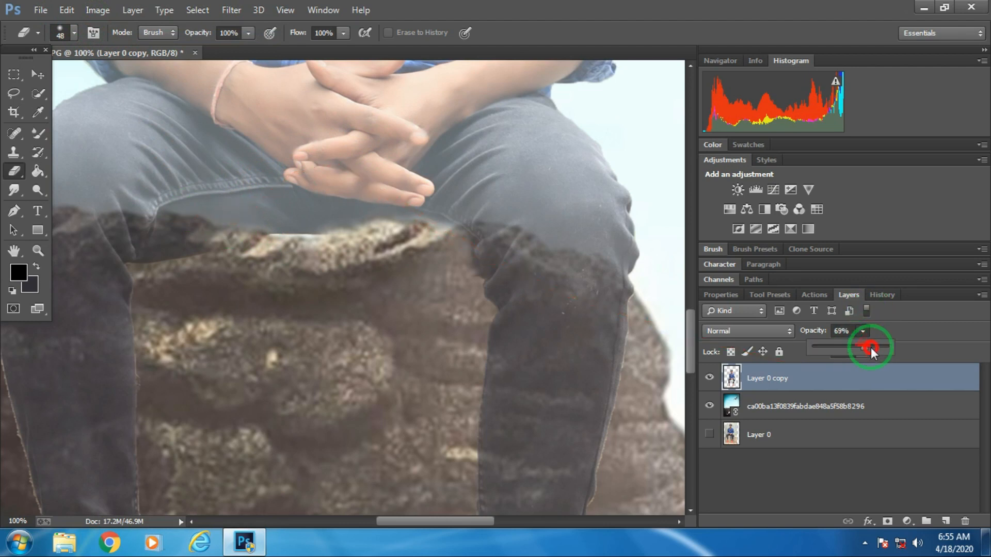
pyautogui.moveTo(871, 351); pyautogui.dragTo(889, 347)
# Check how the man sits on the rock at lower magnification and around the clasped hands at 200%.
pyautogui.hotkey('ctrl', '-')
pyautogui.hotkey('ctrl', '-')
pyautogui.hotkey('ctrl', '-')
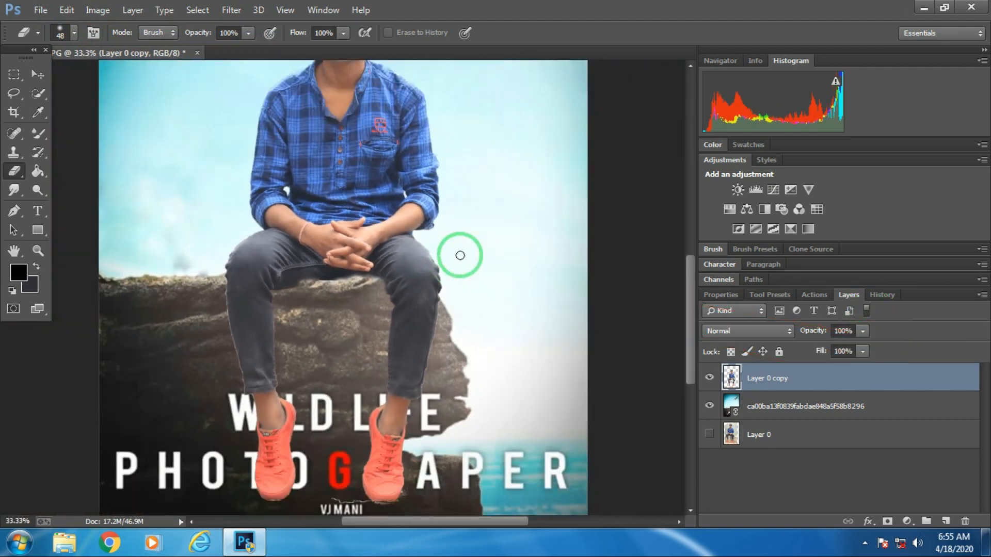
pyautogui.hotkey('ctrl', '+')
pyautogui.hotkey('ctrl', '+')
pyautogui.hotkey('ctrl', '+')
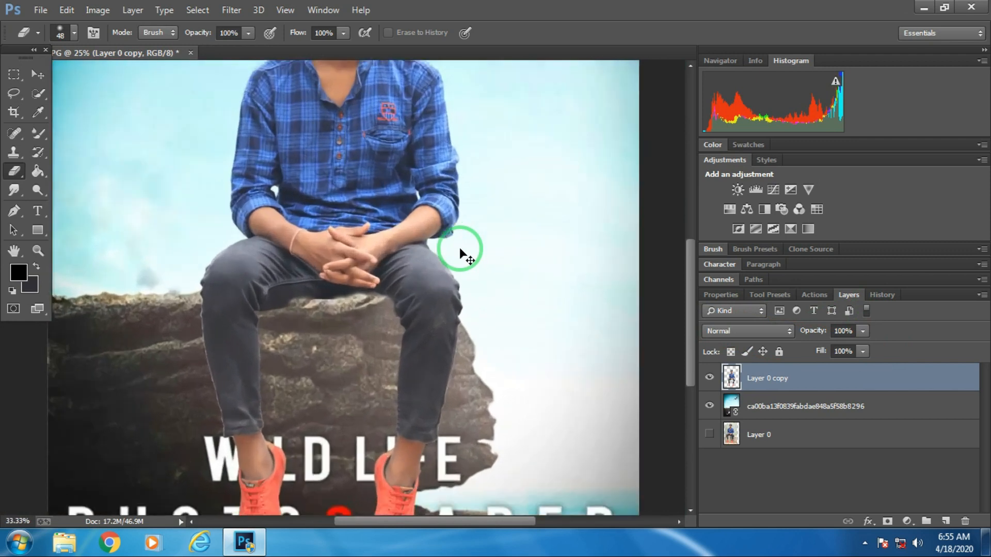
pyautogui.hotkey('ctrl', '+')
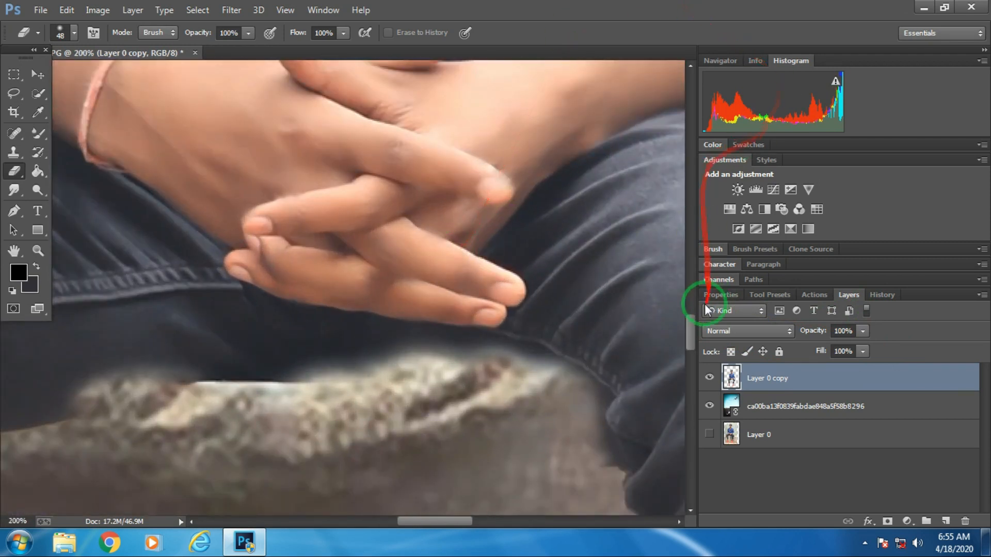
# Lasso the bright sliver between the jeans and the rock below the clasped hands.
pyautogui.moveTo(693, 323); pyautogui.dragTo(692, 333)
pyautogui.moveTo(8, 94)
pyautogui.mouseDown()
pyautogui.moveTo(70, 106)
pyautogui.moveTo(71, 98)
pyautogui.mouseUp()
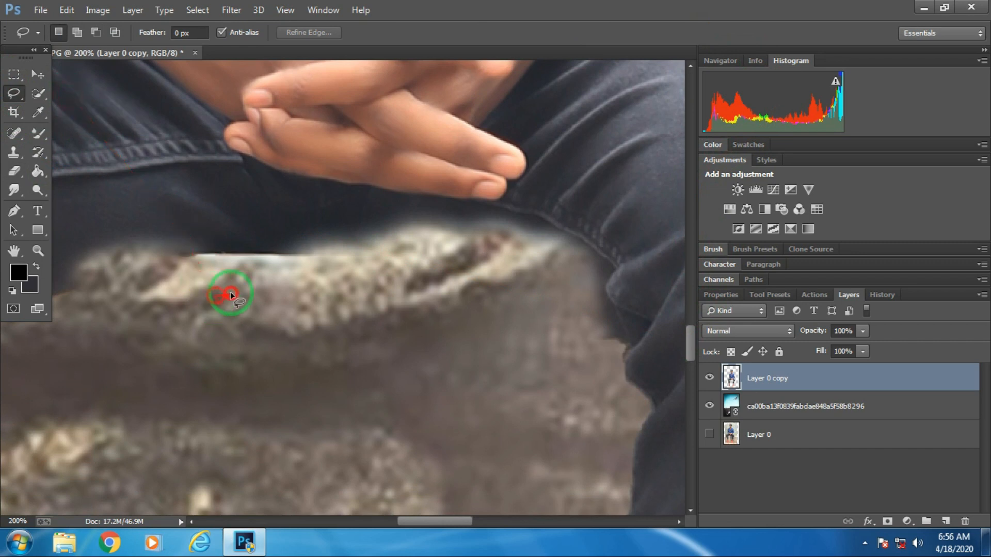
pyautogui.moveTo(233, 310)
pyautogui.mouseDown()
pyautogui.moveTo(250, 301)
pyautogui.moveTo(241, 276)
pyautogui.moveTo(249, 263)
pyautogui.moveTo(273, 297)
pyautogui.mouseUp()
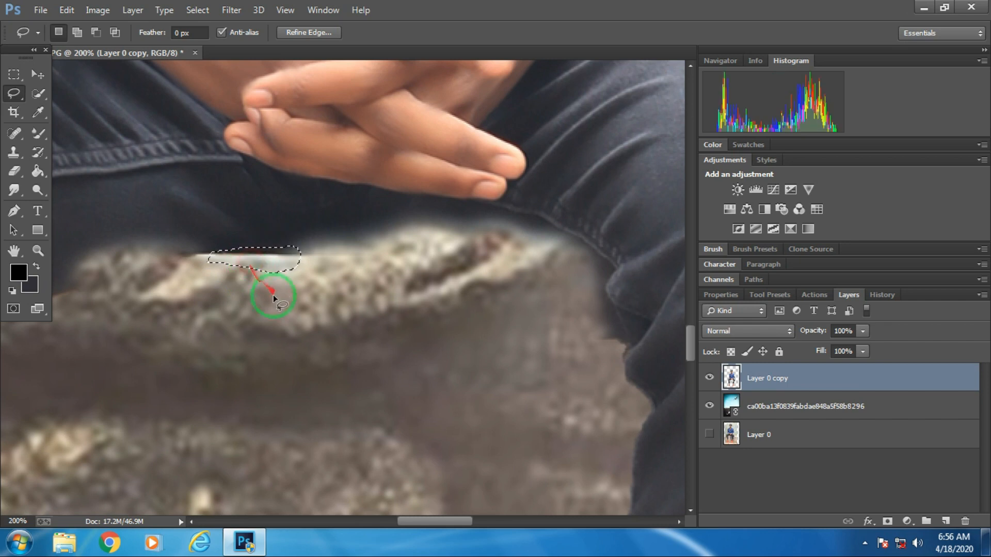
pyautogui.click(864, 543)
pyautogui.click(837, 471)
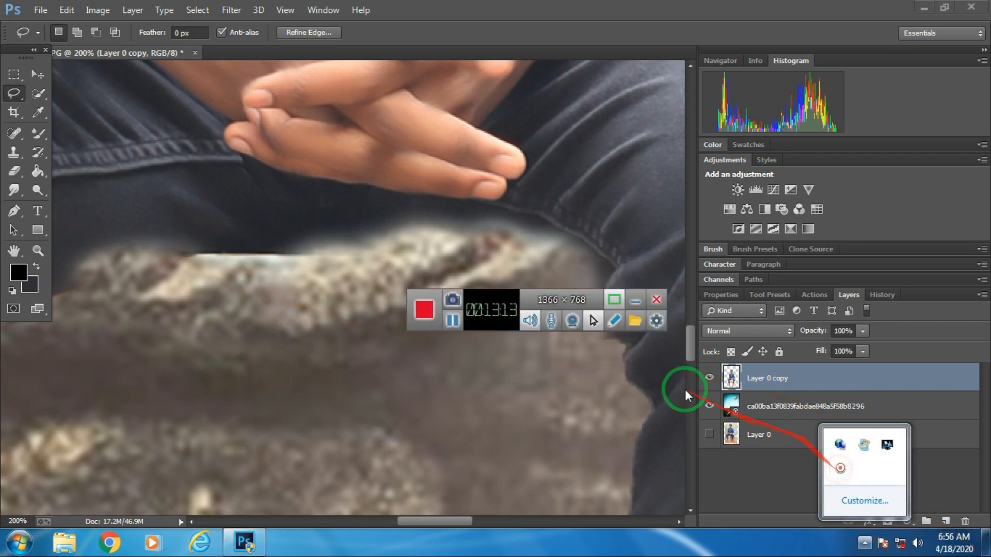
pyautogui.click(424, 306)
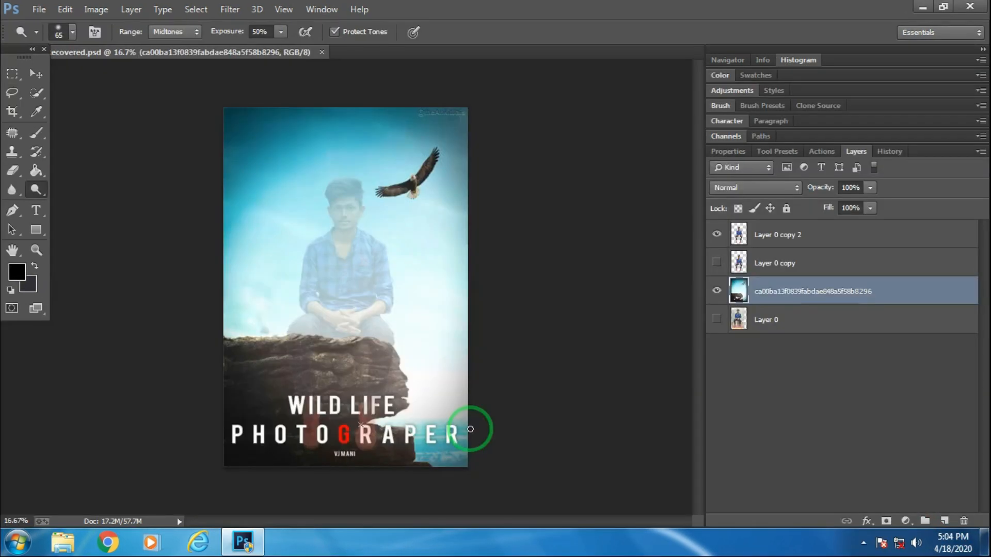
# Try to erase the stray outline below the shoes with the Eraser on the poster layer, and undo the strokes.
pyautogui.scroll(3, 472, 429)
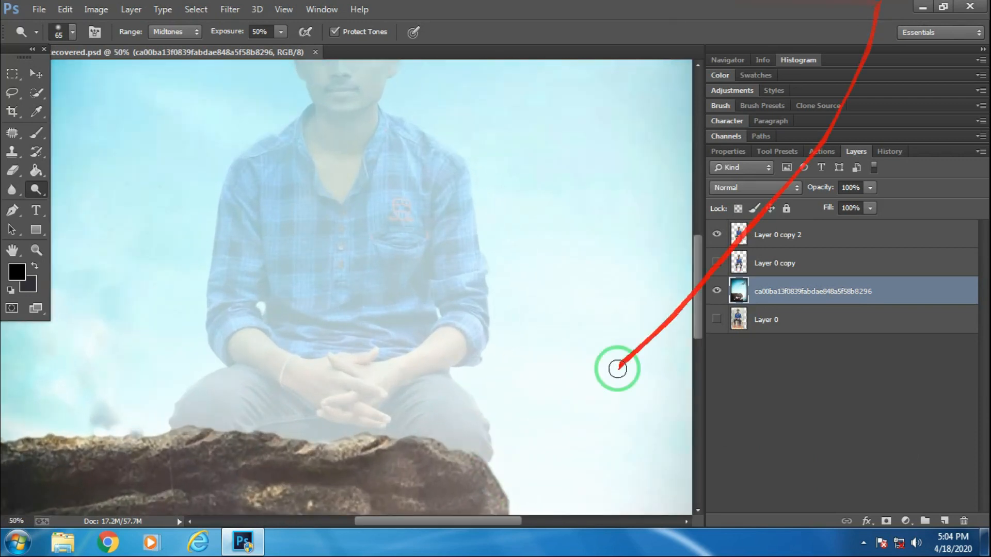
pyautogui.scroll(-5, 642, 354)
pyautogui.scroll(2, 519, 343)
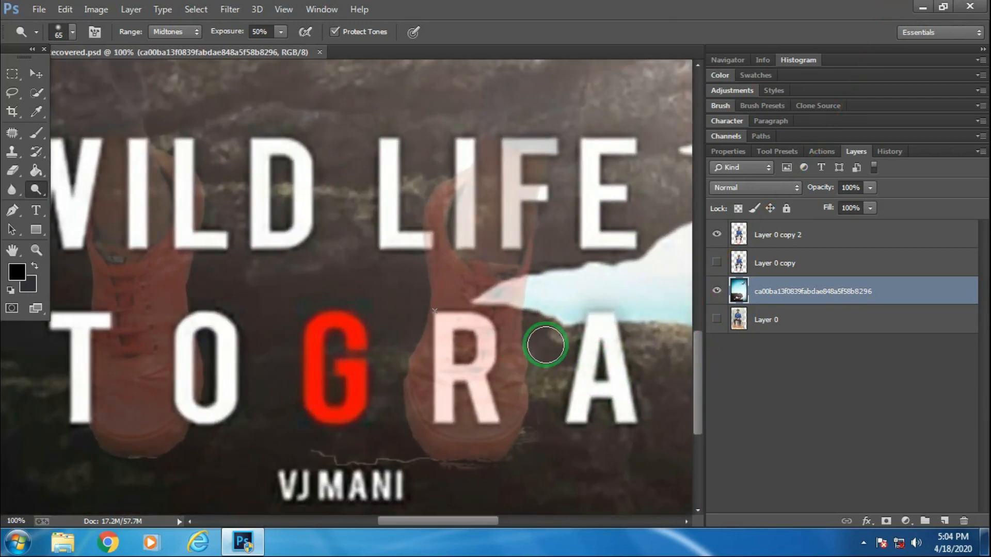
pyautogui.scroll(-3, 695, 420)
pyautogui.click(12, 171)
pyautogui.moveTo(304, 282); pyautogui.dragTo(316, 283)
pyautogui.click(65, 9)
pyautogui.click(66, 8)
pyautogui.click(66, 7)
pyautogui.click(88, 37)
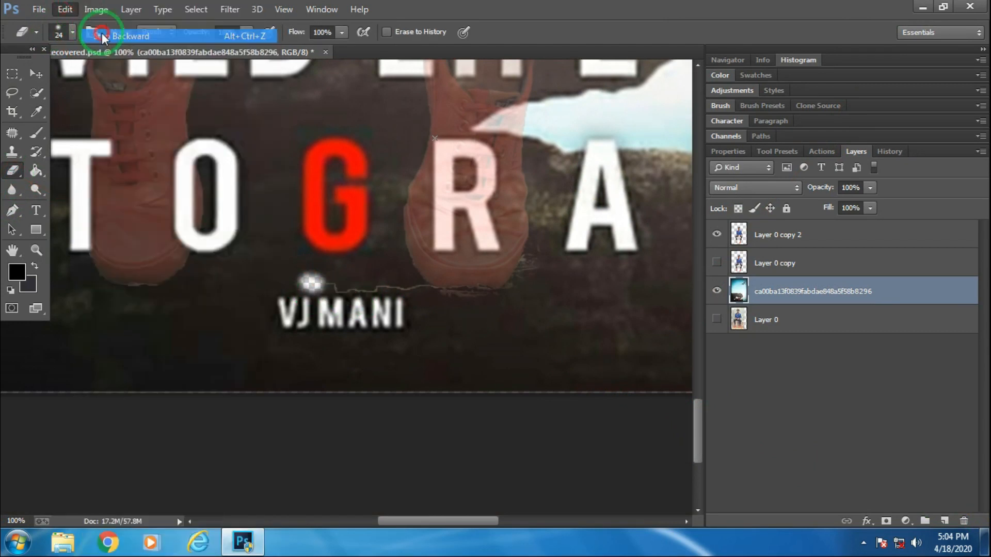
# On Layer 0 copy 2, erase the stray outline beneath the shoes and the shoe areas covering the letter R.
pyautogui.click(776, 245)
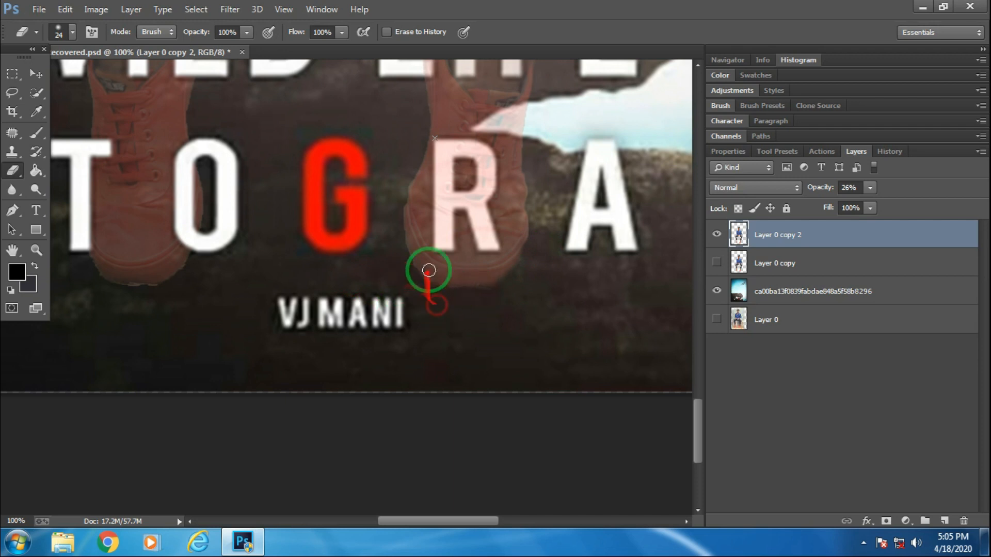
pyautogui.hotkey('ctrl', '+')
pyautogui.hotkey('ctrl', '+')
pyautogui.moveTo(449, 522); pyautogui.dragTo(474, 523)
pyautogui.moveTo(692, 469); pyautogui.dragTo(747, 404)
pyautogui.click(784, 291)
pyautogui.click(795, 230)
pyautogui.moveTo(390, 124)
pyautogui.mouseDown()
pyautogui.moveTo(460, 119)
pyautogui.moveTo(452, 112)
pyautogui.moveTo(494, 151)
pyautogui.moveTo(486, 129)
pyautogui.moveTo(496, 179)
pyautogui.moveTo(485, 160)
pyautogui.moveTo(481, 197)
pyautogui.moveTo(477, 147)
pyautogui.moveTo(483, 223)
pyautogui.moveTo(496, 203)
pyautogui.moveTo(452, 270)
pyautogui.moveTo(467, 242)
pyautogui.moveTo(419, 271)
pyautogui.moveTo(383, 272)
pyautogui.moveTo(437, 283)
pyautogui.moveTo(367, 265)
pyautogui.moveTo(355, 194)
pyautogui.moveTo(358, 146)
pyautogui.moveTo(364, 169)
pyautogui.moveTo(368, 141)
pyautogui.moveTo(362, 174)
pyautogui.moveTo(355, 126)
pyautogui.mouseUp()
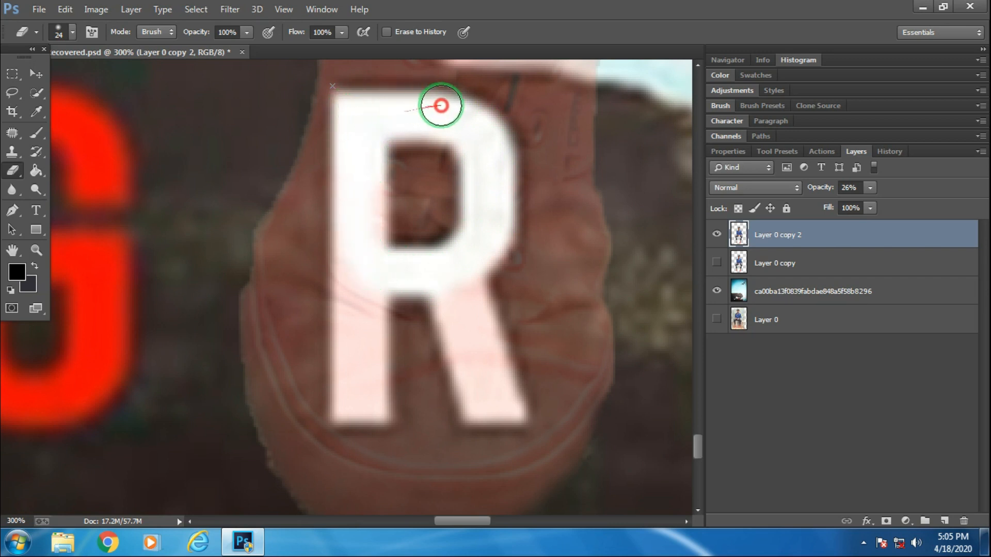
pyautogui.moveTo(492, 145); pyautogui.dragTo(480, 190)
pyautogui.moveTo(349, 232)
pyautogui.mouseDown()
pyautogui.moveTo(343, 410)
pyautogui.moveTo(367, 390)
pyautogui.moveTo(373, 408)
pyautogui.moveTo(375, 294)
pyautogui.moveTo(450, 323)
pyautogui.moveTo(441, 293)
pyautogui.moveTo(468, 332)
pyautogui.moveTo(473, 264)
pyautogui.moveTo(486, 254)
pyautogui.moveTo(471, 267)
pyautogui.moveTo(459, 337)
pyautogui.moveTo(472, 387)
pyautogui.moveTo(477, 364)
pyautogui.moveTo(506, 391)
pyautogui.mouseUp()
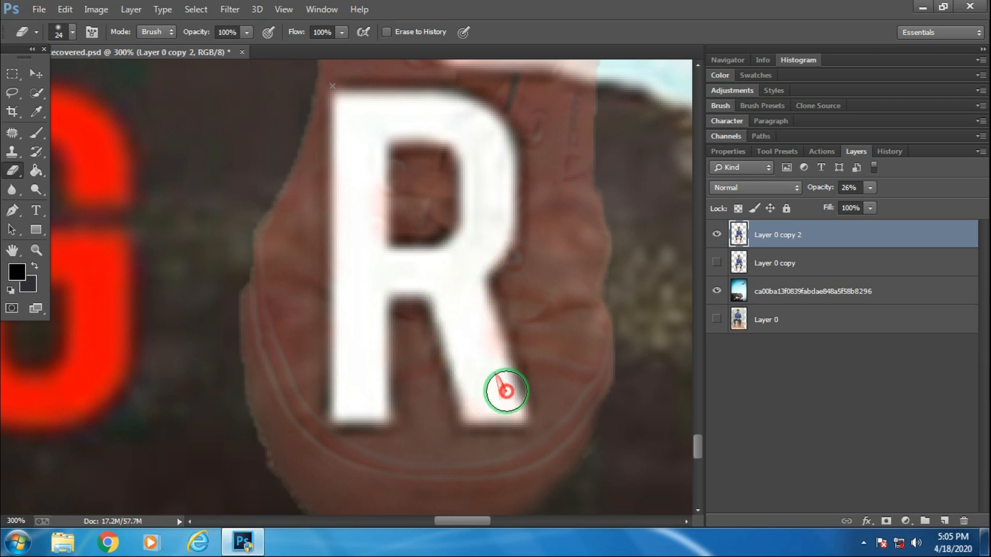
pyautogui.moveTo(465, 339)
pyautogui.mouseDown()
pyautogui.moveTo(628, 356)
pyautogui.moveTo(468, 481)
pyautogui.mouseUp()
# Erase the parts of the shoe and ankle covering the letters L, I and F of LIFE on Layer 0 copy 2.
pyautogui.moveTo(695, 439); pyautogui.dragTo(697, 408)
pyautogui.moveTo(435, 171)
pyautogui.mouseDown()
pyautogui.moveTo(418, 220)
pyautogui.moveTo(419, 209)
pyautogui.moveTo(417, 242)
pyautogui.moveTo(429, 192)
pyautogui.moveTo(412, 423)
pyautogui.moveTo(435, 422)
pyautogui.moveTo(433, 298)
pyautogui.mouseUp()
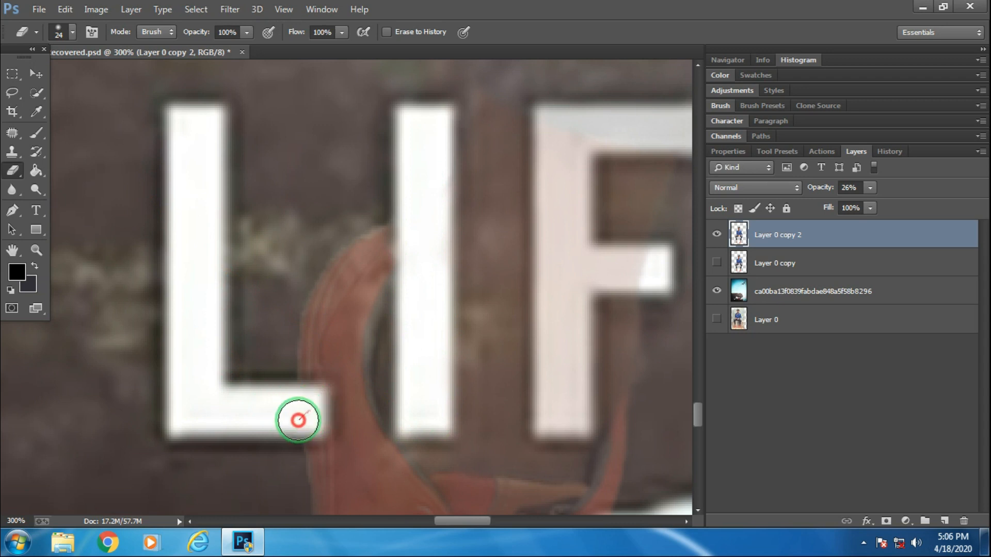
pyautogui.moveTo(312, 424); pyautogui.dragTo(416, 551)
pyautogui.moveTo(454, 523)
pyautogui.mouseDown()
pyautogui.moveTo(486, 534)
pyautogui.moveTo(363, 276)
pyautogui.moveTo(366, 357)
pyautogui.moveTo(366, 309)
pyautogui.moveTo(352, 419)
pyautogui.moveTo(376, 419)
pyautogui.moveTo(380, 282)
pyautogui.moveTo(397, 269)
pyautogui.moveTo(455, 264)
pyautogui.moveTo(396, 272)
pyautogui.moveTo(378, 251)
pyautogui.moveTo(379, 214)
pyautogui.moveTo(362, 267)
pyautogui.moveTo(369, 138)
pyautogui.moveTo(357, 157)
pyautogui.moveTo(354, 137)
pyautogui.moveTo(431, 116)
pyautogui.moveTo(402, 132)
pyautogui.moveTo(419, 133)
pyautogui.moveTo(377, 132)
pyautogui.moveTo(353, 200)
pyautogui.moveTo(371, 190)
pyautogui.moveTo(409, 126)
pyautogui.moveTo(567, 171)
pyautogui.mouseUp()
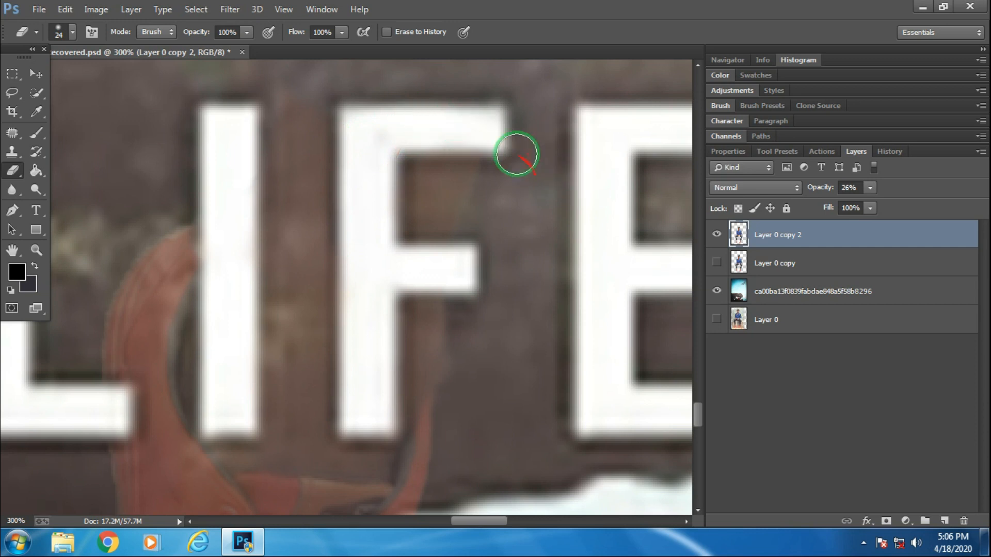
# Try Layer 0 copy 2 at 100% and 44% opacity, and undo the opacity change.
pyautogui.moveTo(870, 196); pyautogui.dragTo(981, 217)
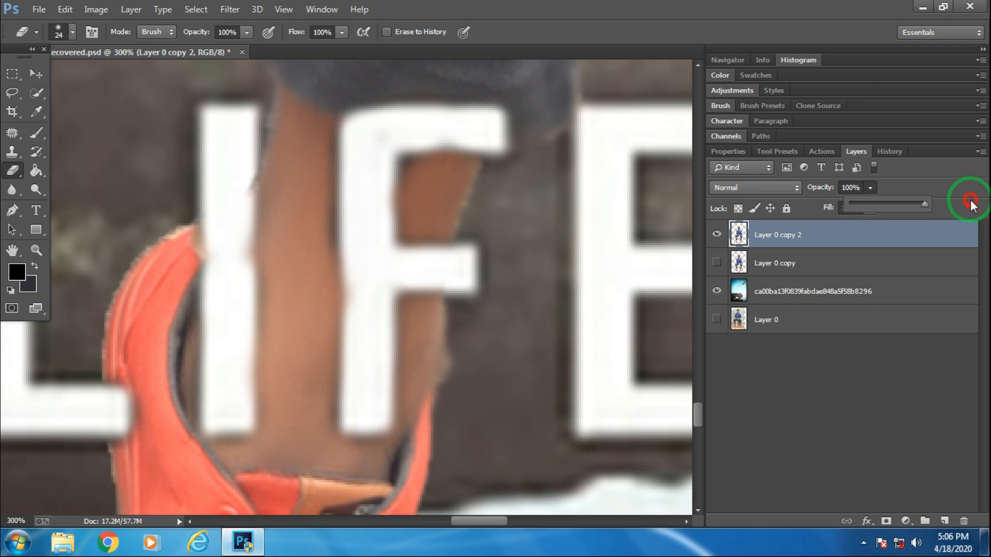
pyautogui.moveTo(883, 218); pyautogui.dragTo(885, 218)
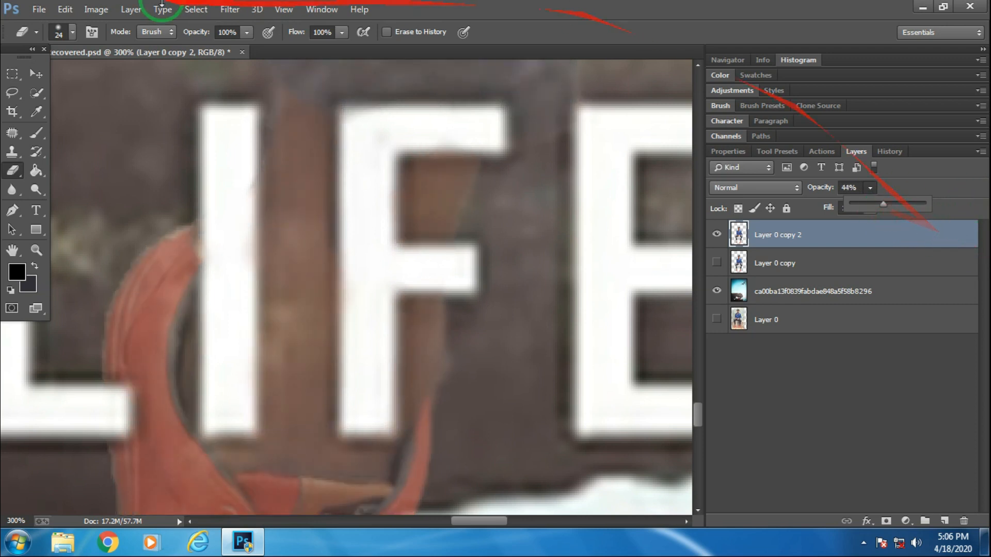
pyautogui.click(65, 9)
pyautogui.click(90, 35)
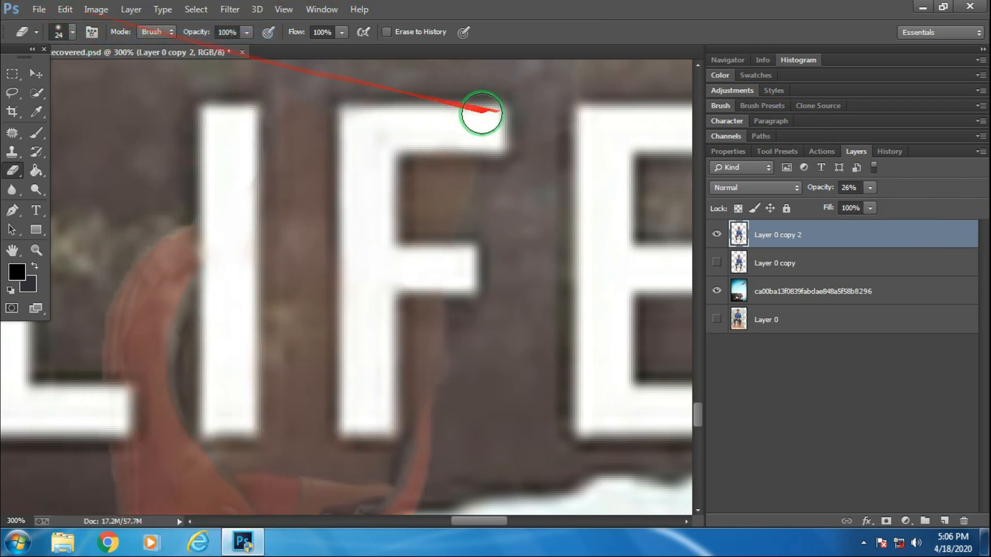
# Erase the remaining traces over the upper arm of the F and set Layer 0 copy 2 to 100% opacity.
pyautogui.moveTo(444, 125); pyautogui.dragTo(466, 121)
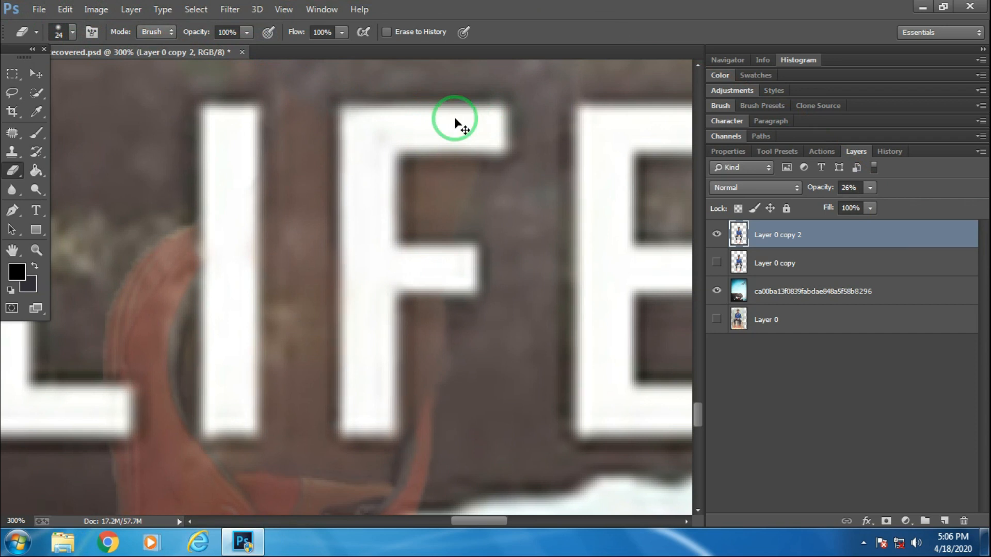
pyautogui.hotkey('ctrl', '-')
pyautogui.moveTo(897, 205); pyautogui.dragTo(913, 218)
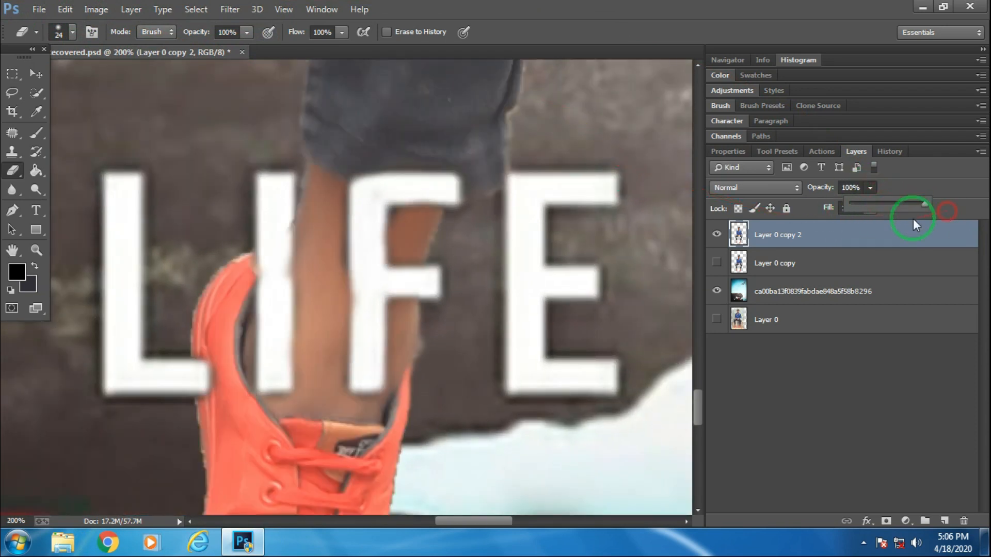
# Lower Layer 0 copy 2 to 75% opacity, erase the remaining traces over the F's upper arm, and restore 100% opacity.
pyautogui.hotkey('ctrl', '+')
pyautogui.hotkey('ctrl', '+')
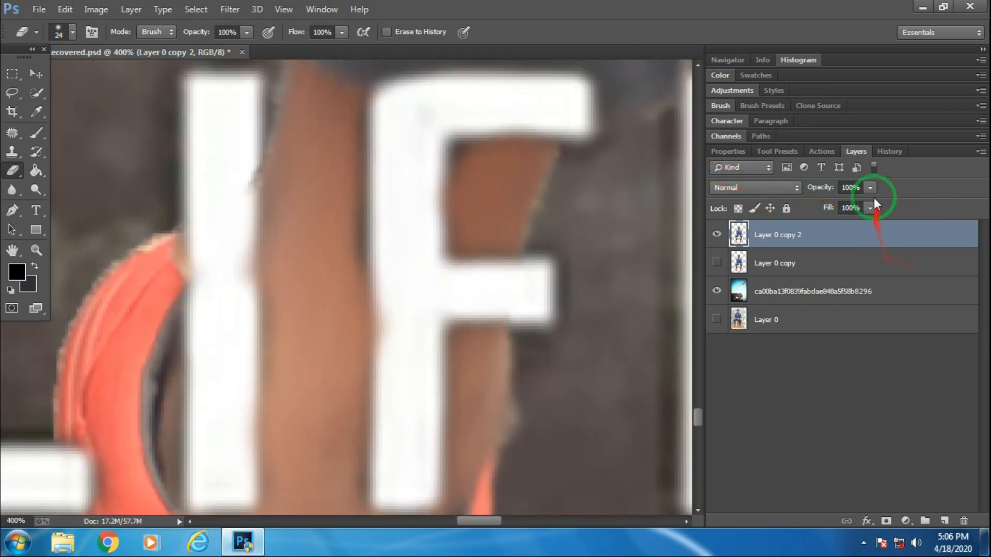
pyautogui.moveTo(861, 205); pyautogui.dragTo(851, 208)
pyautogui.click(428, 95)
pyautogui.click(405, 93)
pyautogui.moveTo(405, 93); pyautogui.dragTo(491, 88)
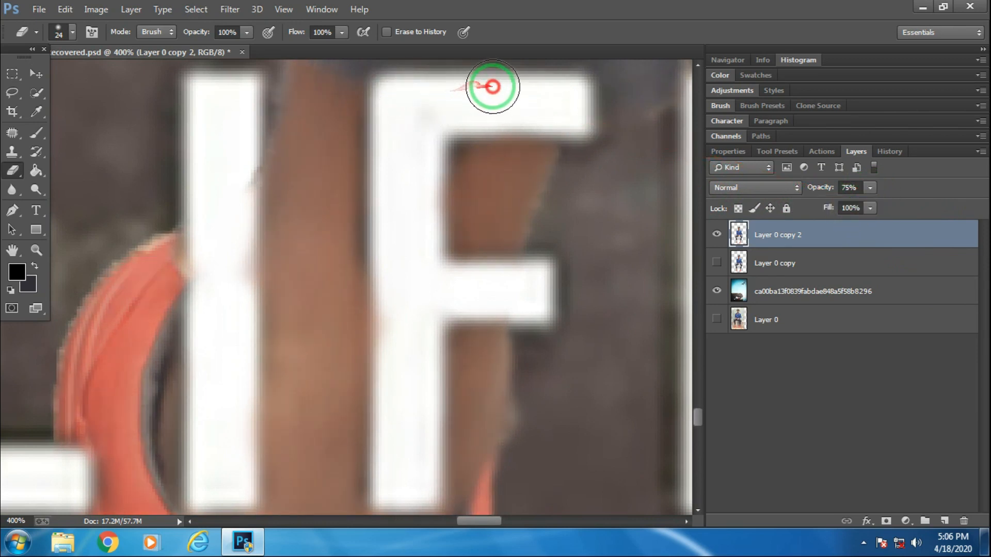
pyautogui.hotkey('ctrl', '-')
pyautogui.moveTo(875, 195); pyautogui.dragTo(912, 208)
pyautogui.hotkey('ctrl', '-')
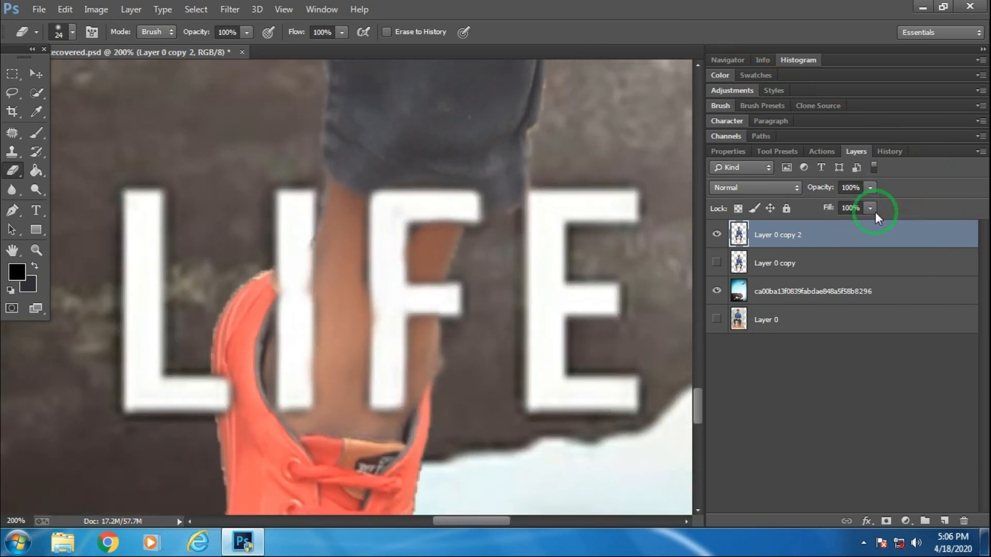
pyautogui.hotkey('ctrl', '-')
pyautogui.hotkey('ctrl', '-')
pyautogui.hotkey('ctrl', '-')
pyautogui.hotkey('ctrl', '-')
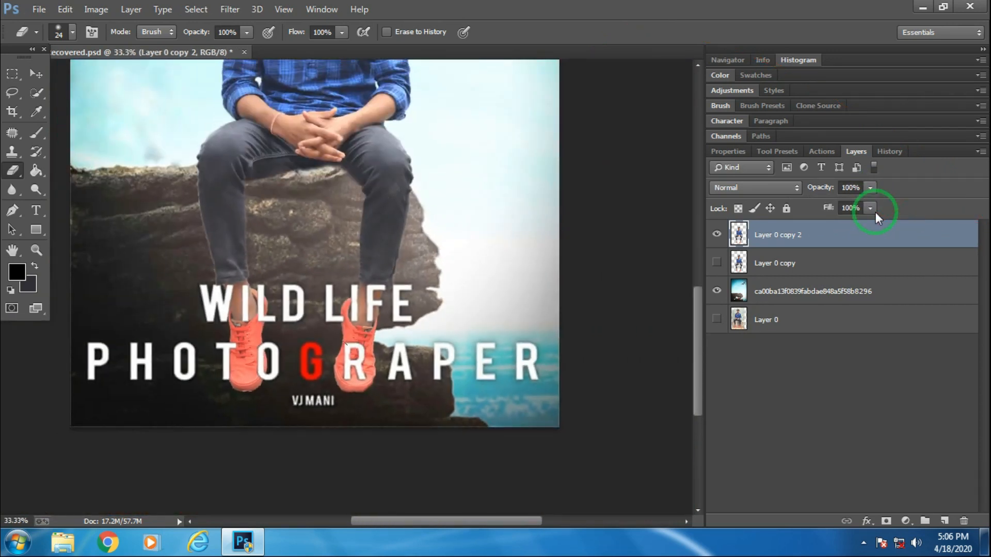
pyautogui.hotkey('ctrl', '-')
# Soften the toe edge of the shoe behind the letters T and O on Layer 0 copy 2 with the Blur tool.
pyautogui.hotkey('ctrl', '+')
pyautogui.hotkey('ctrl', '+')
pyautogui.hotkey('ctrl', '+')
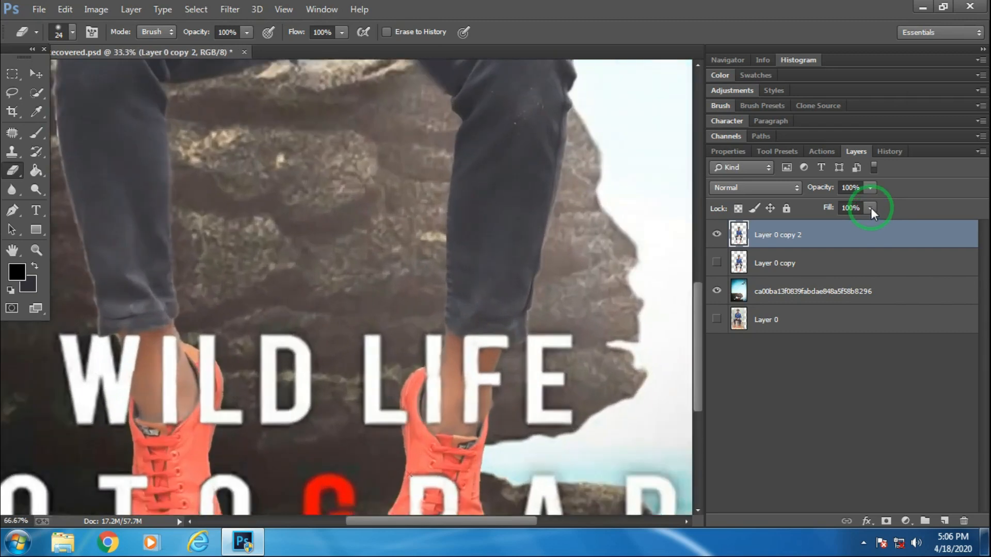
pyautogui.hotkey('ctrl', '+')
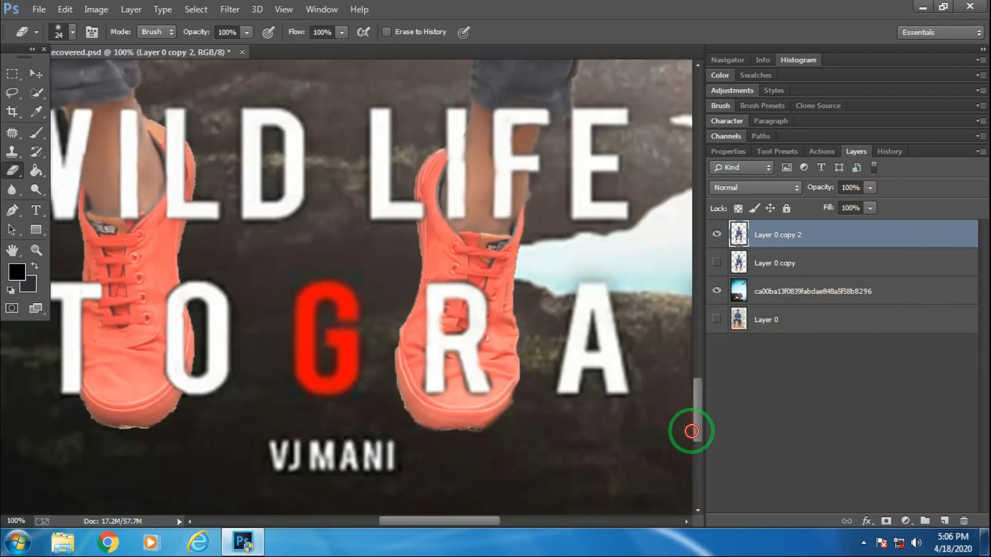
pyautogui.hotkey('ctrl', '+')
pyautogui.hotkey('ctrl', '+')
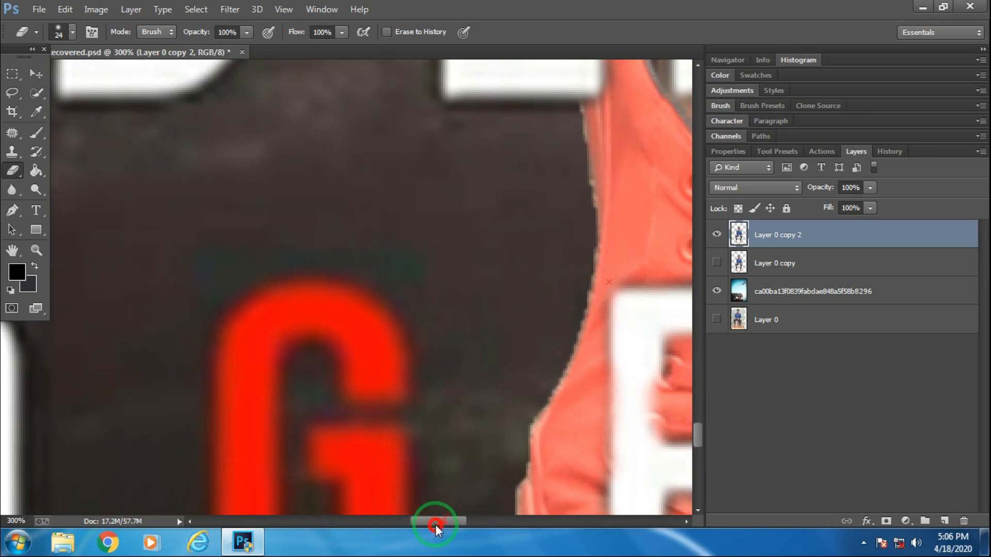
pyautogui.moveTo(436, 522); pyautogui.dragTo(397, 523)
pyautogui.moveTo(699, 427); pyautogui.dragTo(699, 456)
pyautogui.moveTo(156, 255)
pyautogui.mouseDown()
pyautogui.moveTo(246, 250)
pyautogui.moveTo(202, 258)
pyautogui.moveTo(292, 217)
pyautogui.moveTo(333, 171)
pyautogui.moveTo(250, 247)
pyautogui.moveTo(106, 250)
pyautogui.moveTo(41, 228)
pyautogui.moveTo(136, 250)
pyautogui.moveTo(209, 243)
pyautogui.moveTo(255, 234)
pyautogui.moveTo(332, 181)
pyautogui.mouseUp()
pyautogui.moveTo(401, 522); pyautogui.dragTo(375, 523)
pyautogui.moveTo(281, 169)
pyautogui.mouseDown()
pyautogui.moveTo(340, 228)
pyautogui.moveTo(262, 198)
pyautogui.moveTo(341, 209)
pyautogui.moveTo(438, 259)
pyautogui.moveTo(496, 246)
pyautogui.moveTo(582, 165)
pyautogui.mouseUp()
pyautogui.click(12, 189)
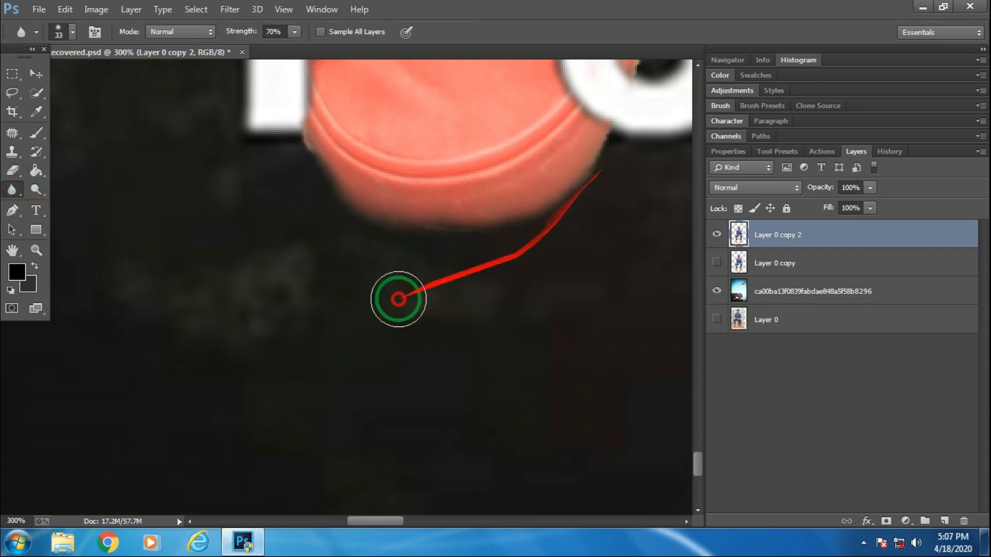
# Blur the toe edge of the shoe behind the letter R and the shoe and ankle edges around LIFE at 70% strength.
pyautogui.moveTo(391, 522); pyautogui.dragTo(492, 525)
pyautogui.moveTo(261, 239)
pyautogui.mouseDown()
pyautogui.moveTo(408, 242)
pyautogui.moveTo(496, 128)
pyautogui.moveTo(343, 257)
pyautogui.moveTo(156, 129)
pyautogui.moveTo(191, 219)
pyautogui.moveTo(144, 88)
pyautogui.mouseUp()
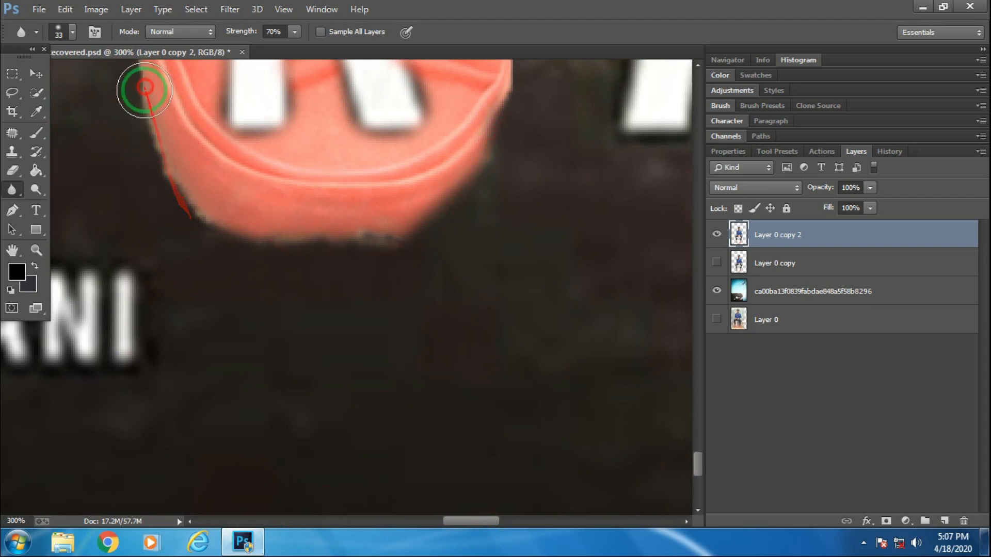
pyautogui.hotkey('ctrl', '-')
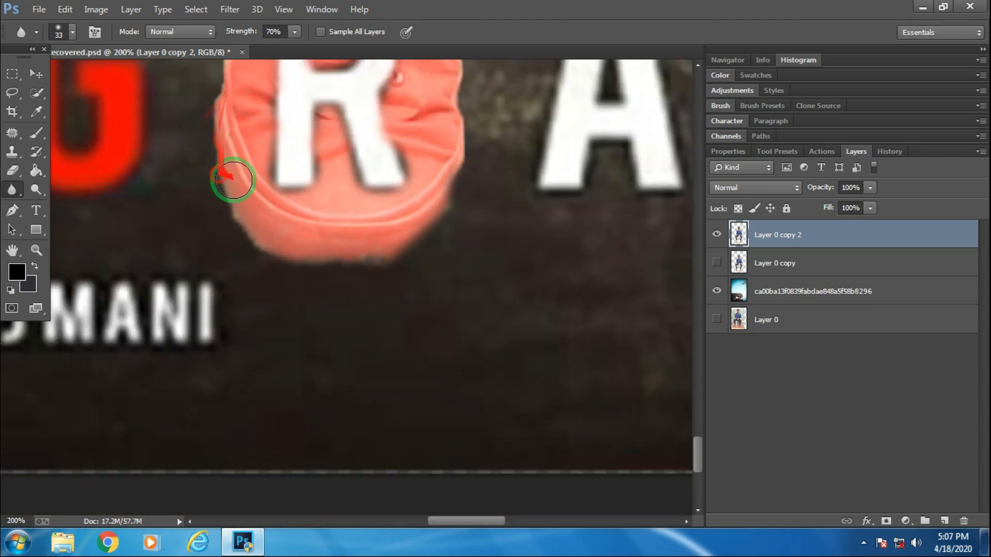
pyautogui.moveTo(695, 465); pyautogui.dragTo(698, 443)
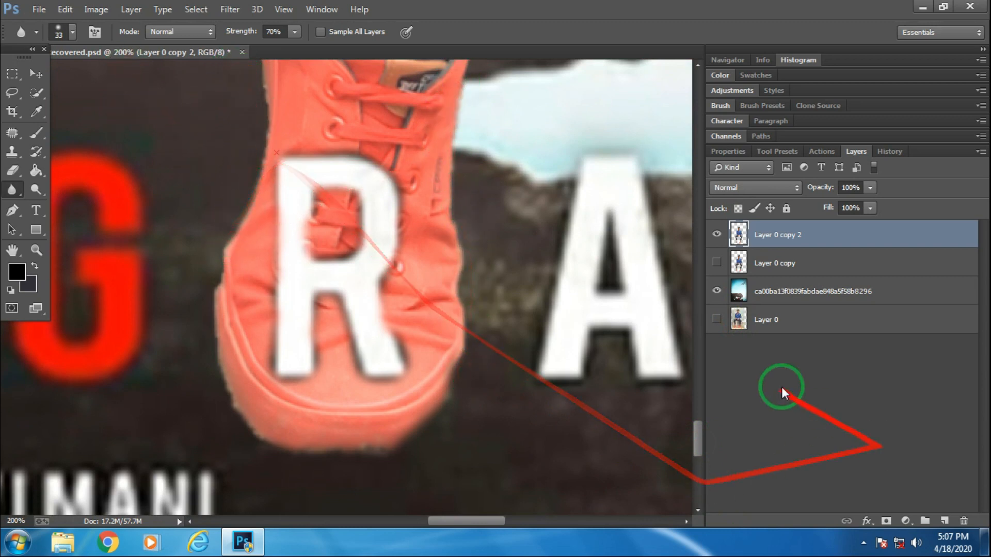
pyautogui.moveTo(702, 434); pyautogui.dragTo(698, 408)
pyautogui.moveTo(488, 365); pyautogui.dragTo(493, 316)
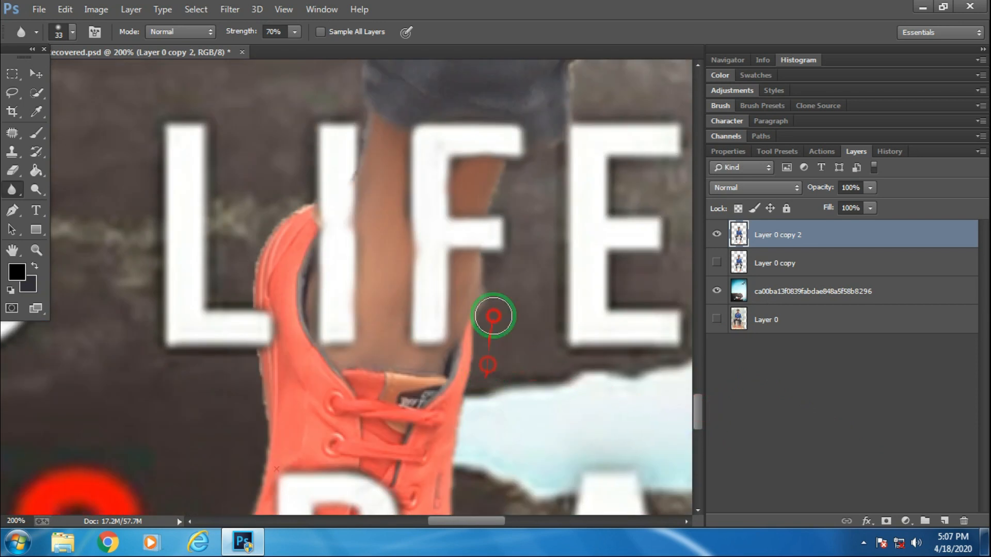
pyautogui.moveTo(252, 241)
pyautogui.mouseDown()
pyautogui.moveTo(277, 227)
pyautogui.moveTo(276, 243)
pyautogui.moveTo(364, 133)
pyautogui.mouseUp()
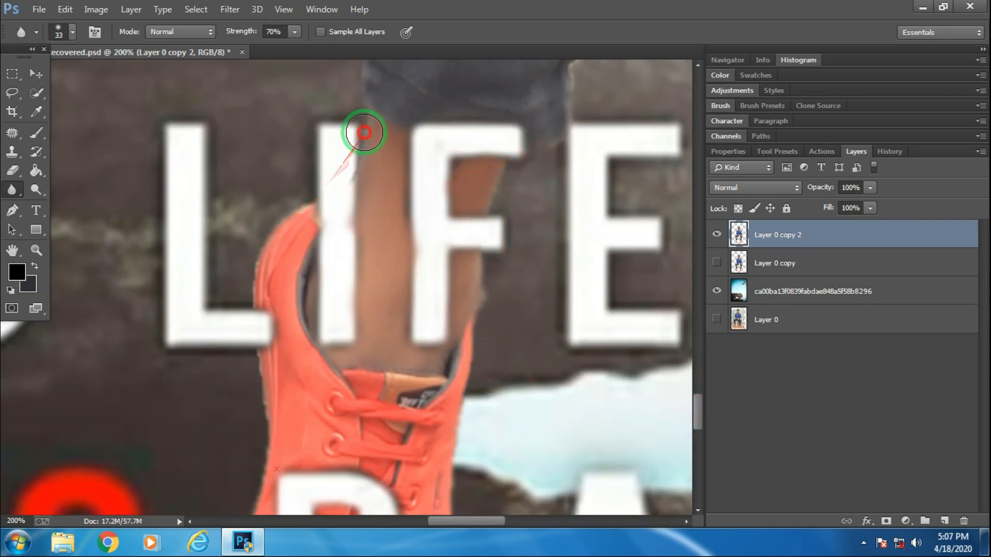
# Blur the remaining cut-out edges along the seated man's trouser legs and body on Layer 0 copy 2.
pyautogui.hotkey('ctrl', '-')
pyautogui.hotkey('ctrl', '-')
pyautogui.hotkey('ctrl', '-')
pyautogui.hotkey('ctrl', '-')
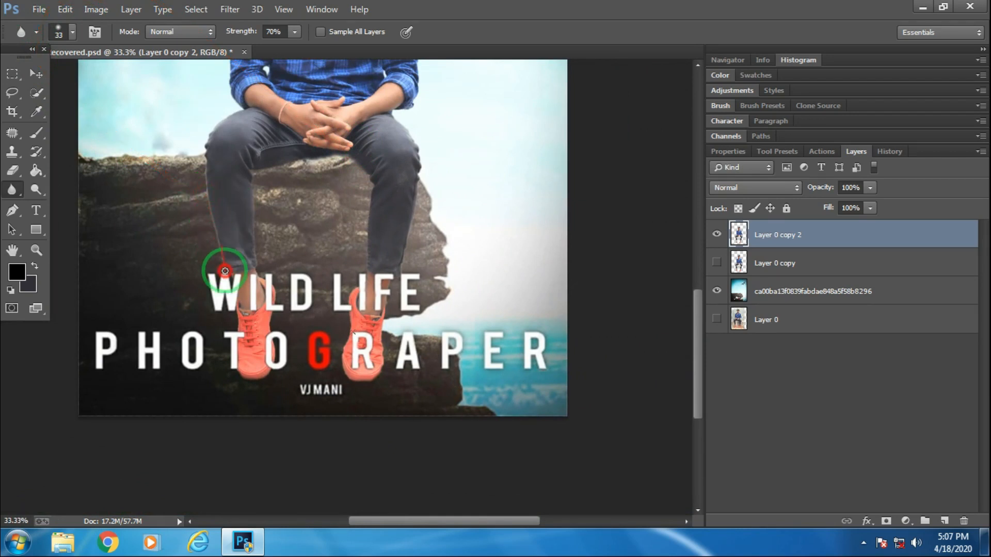
pyautogui.hotkey('ctrl', '-')
pyautogui.moveTo(204, 159)
pyautogui.mouseDown()
pyautogui.moveTo(675, 294)
pyautogui.moveTo(693, 290)
pyautogui.mouseUp()
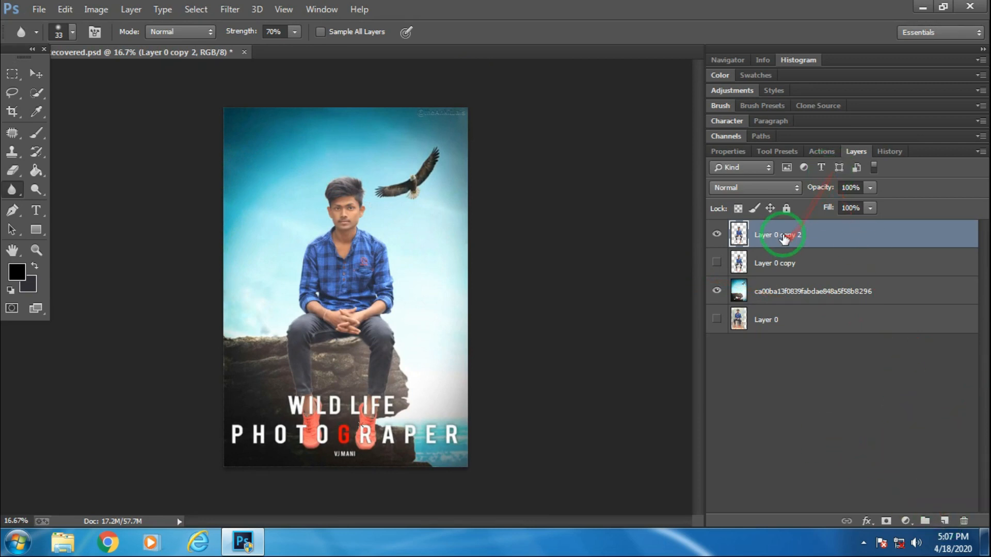
# Apply the Camera Raw filter to Layer 0 copy 2 with Exposure +0.15, Shadows +26 and Blacks -17.
pyautogui.click(236, 13)
pyautogui.click(250, 93)
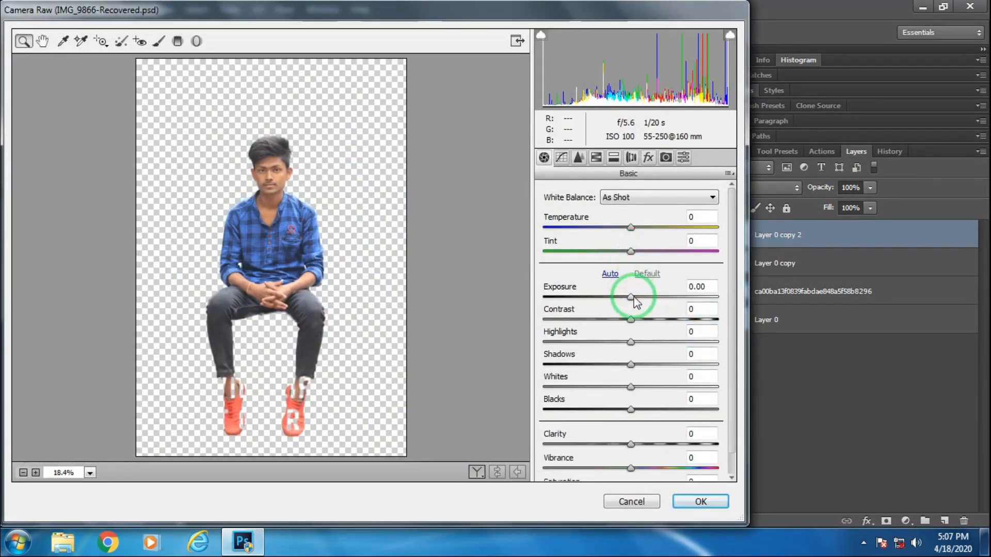
pyautogui.moveTo(634, 298); pyautogui.dragTo(637, 299)
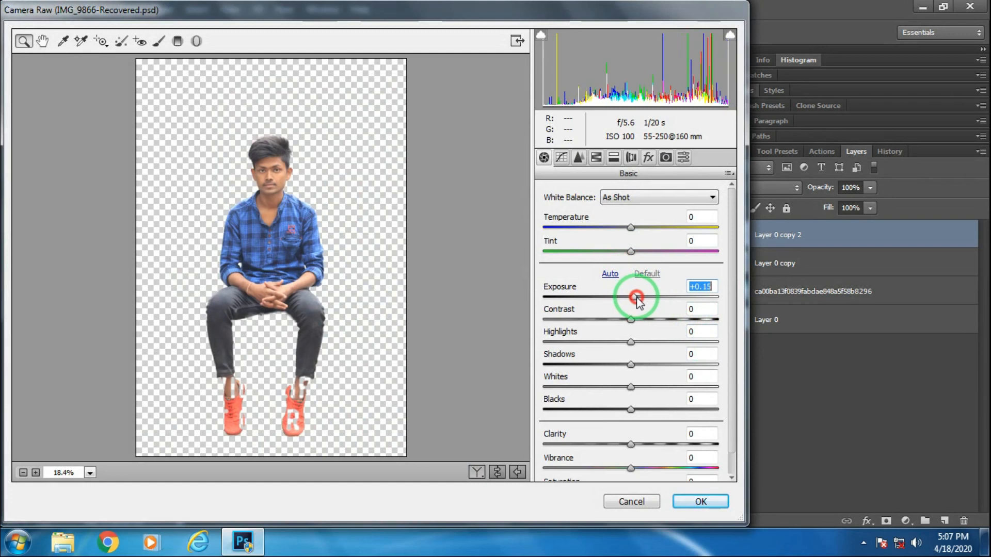
pyautogui.moveTo(630, 365); pyautogui.dragTo(653, 365)
pyautogui.moveTo(632, 410); pyautogui.dragTo(619, 409)
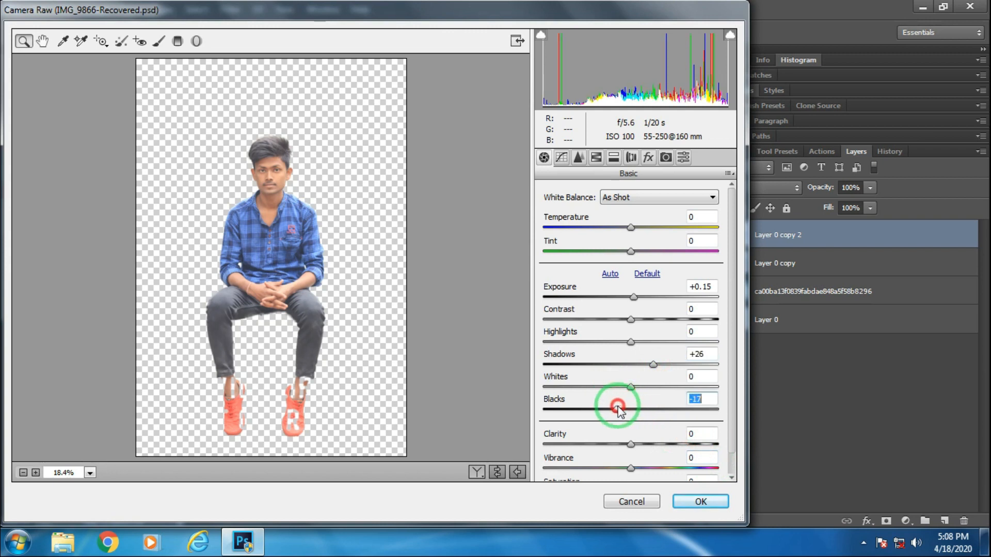
pyautogui.click(700, 502)
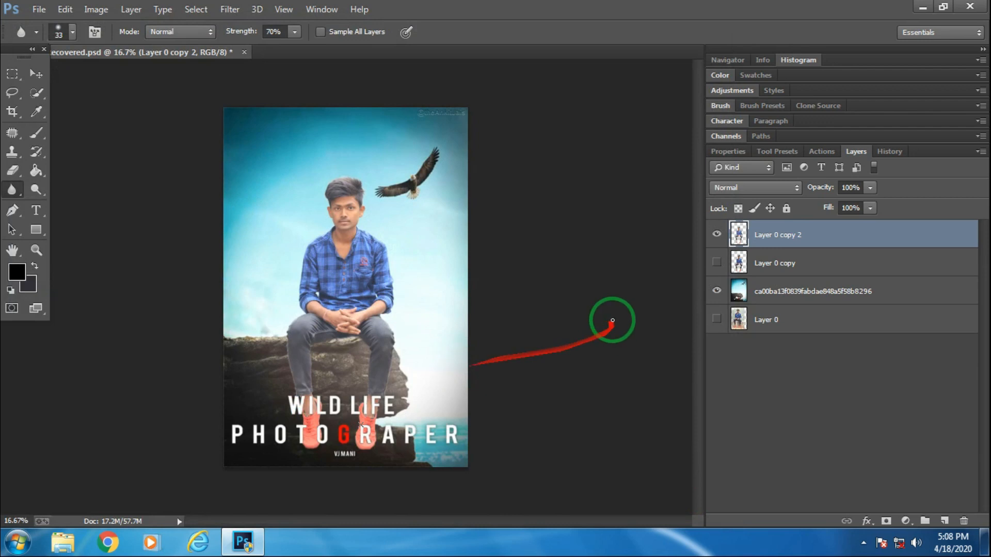
# Apply Camera Raw to the poster background layer with Exposure +0.25, Shadows +24 and Blacks -13, and adjust its noise reduction.
pyautogui.click(812, 291)
pyautogui.click(232, 10)
pyautogui.click(268, 31)
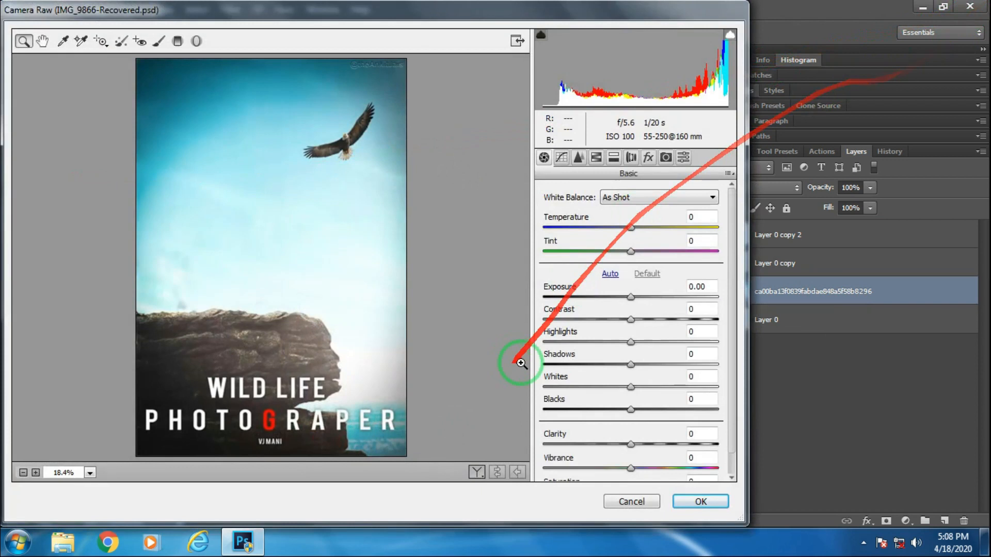
pyautogui.moveTo(632, 297); pyautogui.dragTo(636, 299)
pyautogui.moveTo(636, 365)
pyautogui.mouseDown()
pyautogui.moveTo(622, 363)
pyautogui.moveTo(649, 367)
pyautogui.mouseUp()
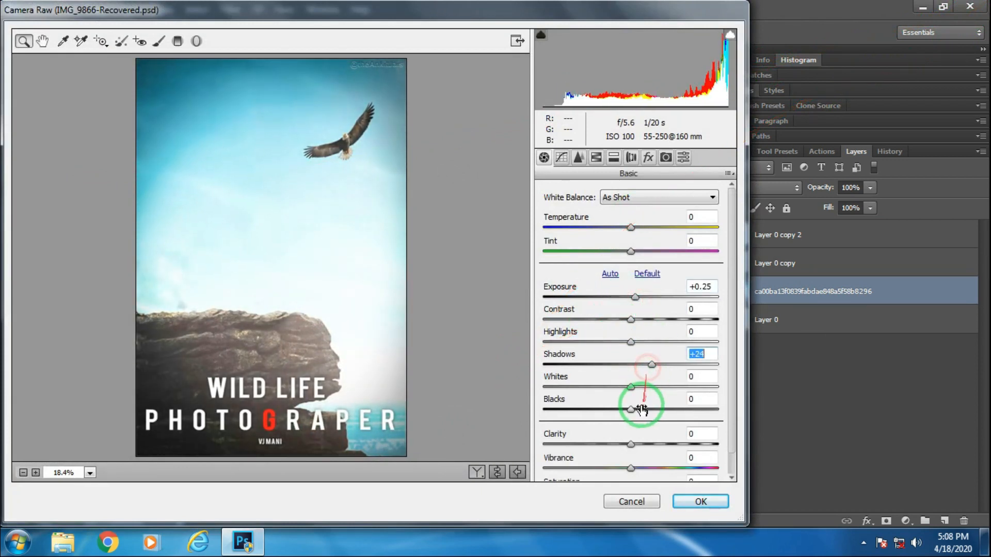
pyautogui.moveTo(631, 411); pyautogui.dragTo(621, 410)
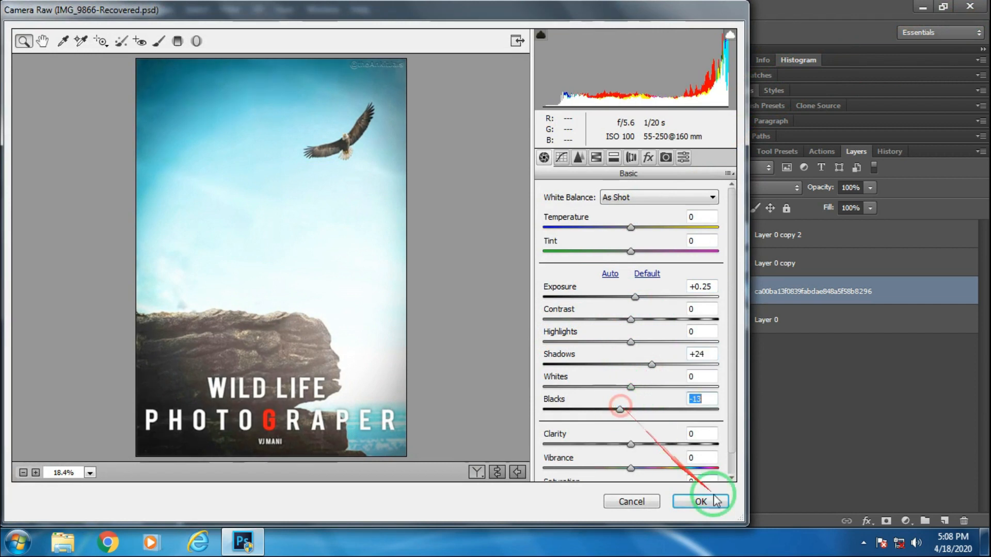
pyautogui.click(578, 157)
pyautogui.moveTo(600, 326); pyautogui.dragTo(571, 327)
pyautogui.click(702, 500)
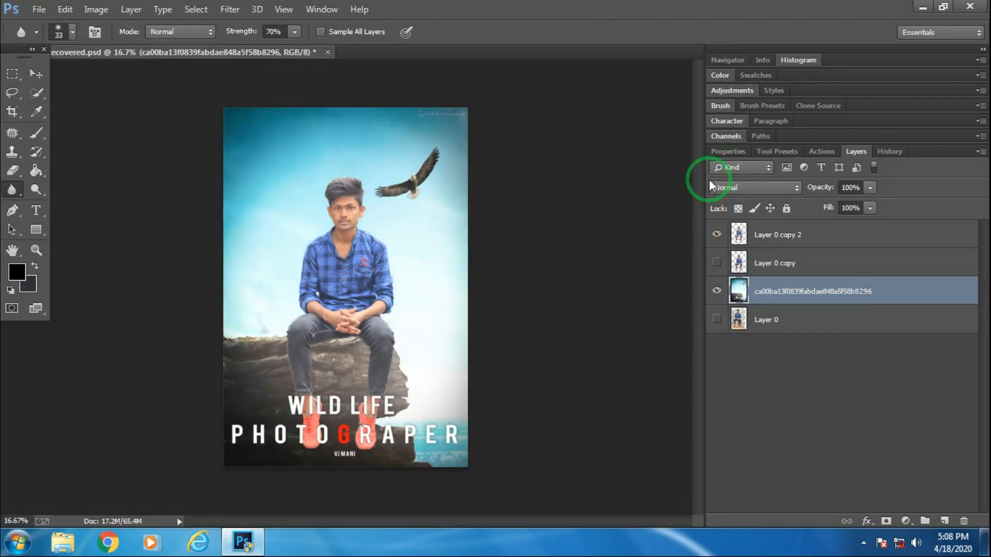
# Add two empty layers, keeping one directly above the poster background and moving the other above Layer 0 copy 2.
pyautogui.hotkey('ctrl', '-')
pyautogui.hotkey('ctrl', '-')
pyautogui.hotkey('ctrl', '+')
pyautogui.hotkey('ctrl', '+')
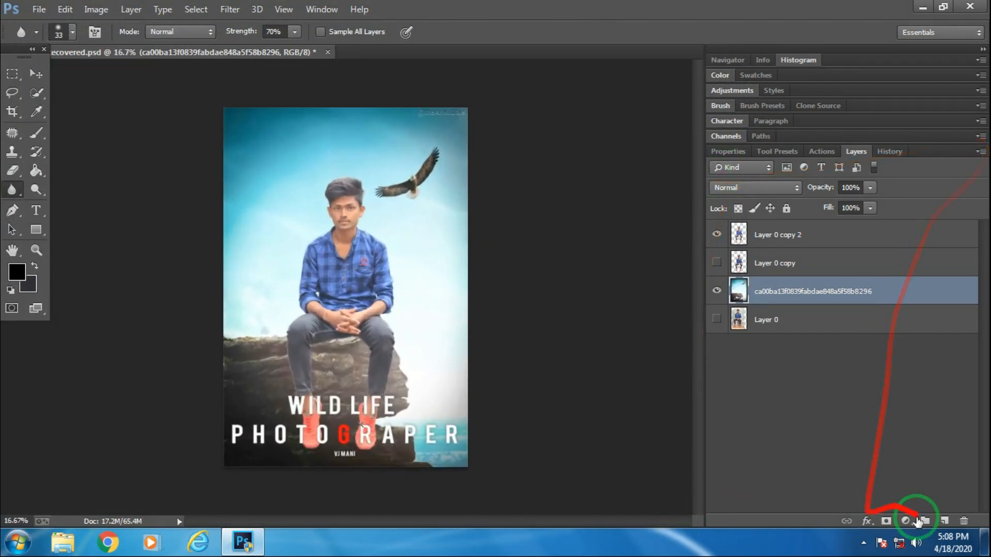
pyautogui.click(951, 523)
pyautogui.click(951, 523)
pyautogui.moveTo(785, 289); pyautogui.dragTo(791, 232)
pyautogui.hotkey('ctrl', '+')
pyautogui.hotkey('ctrl', '+')
pyautogui.hotkey('ctrl', '+')
pyautogui.hotkey('ctrl', '+')
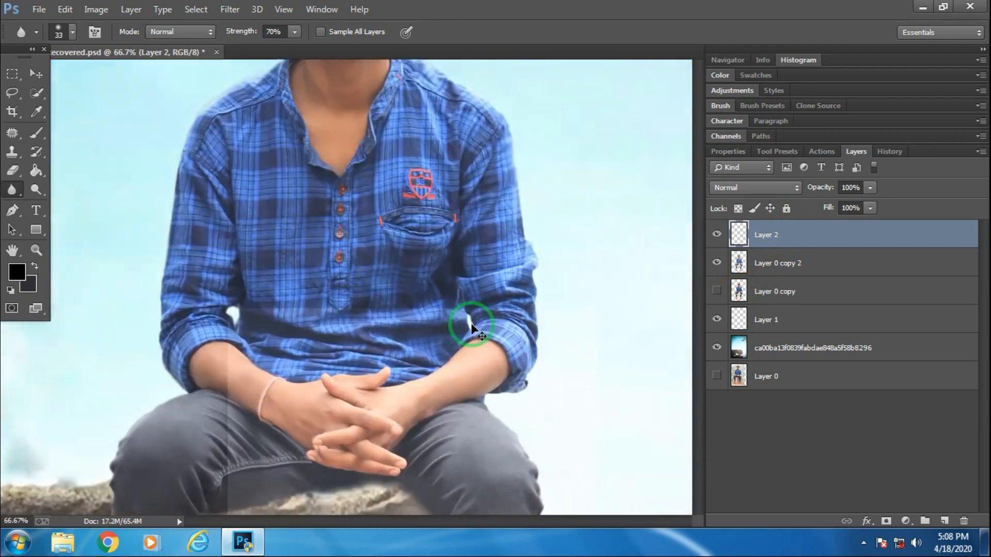
pyautogui.hotkey('ctrl', '-')
pyautogui.hotkey('ctrl', '-')
pyautogui.hotkey('ctrl', '-')
# Reopen Layer 0 copy 2 in the Camera Raw filter and set the HSL hue of Blues to -20.
pyautogui.click(807, 265)
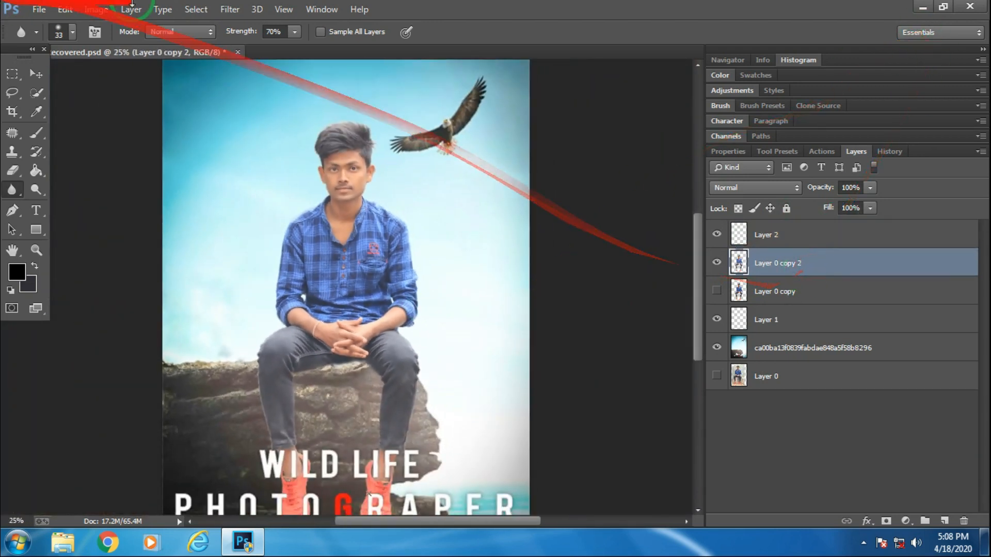
pyautogui.click(230, 10)
pyautogui.click(266, 93)
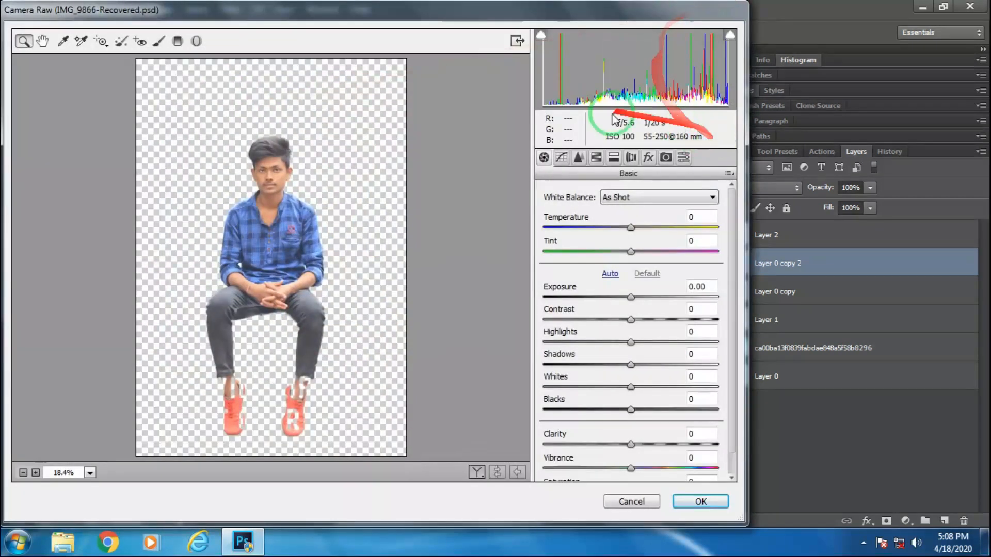
pyautogui.click(613, 157)
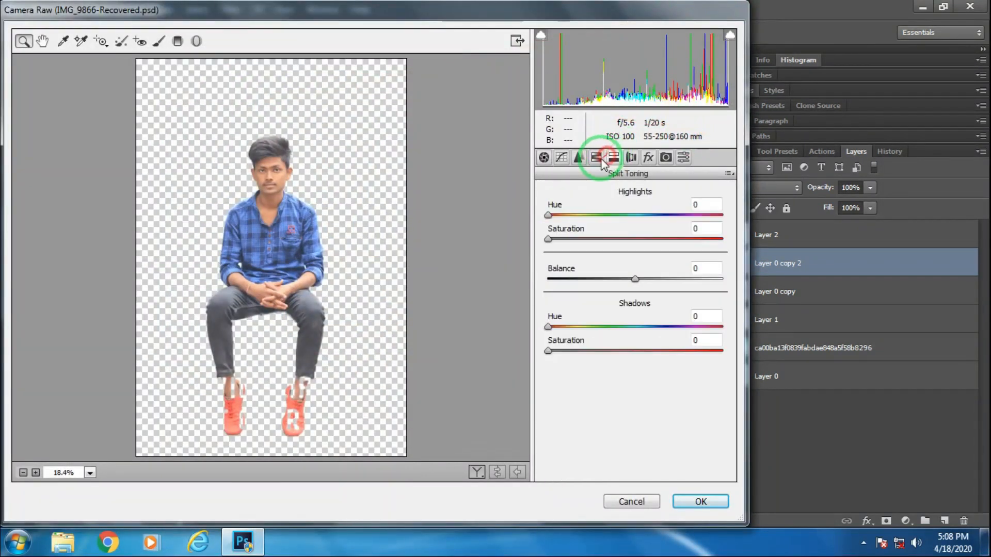
pyautogui.click(596, 157)
pyautogui.click(595, 216)
pyautogui.click(551, 213)
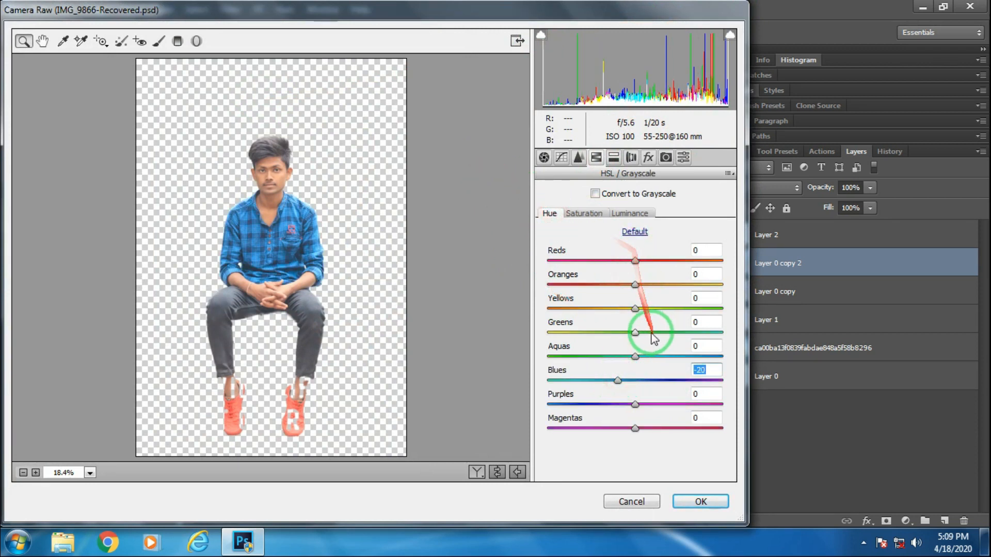
# Set Oranges luminance to +8, Reds saturation to +16 and Blues saturation to +21, and apply the Camera Raw filter.
pyautogui.click(634, 213)
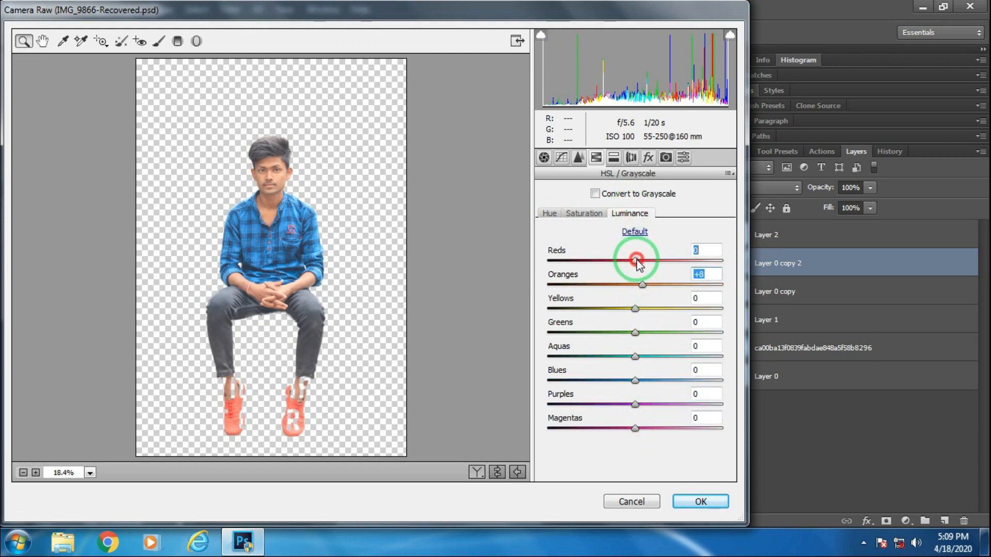
pyautogui.click(584, 213)
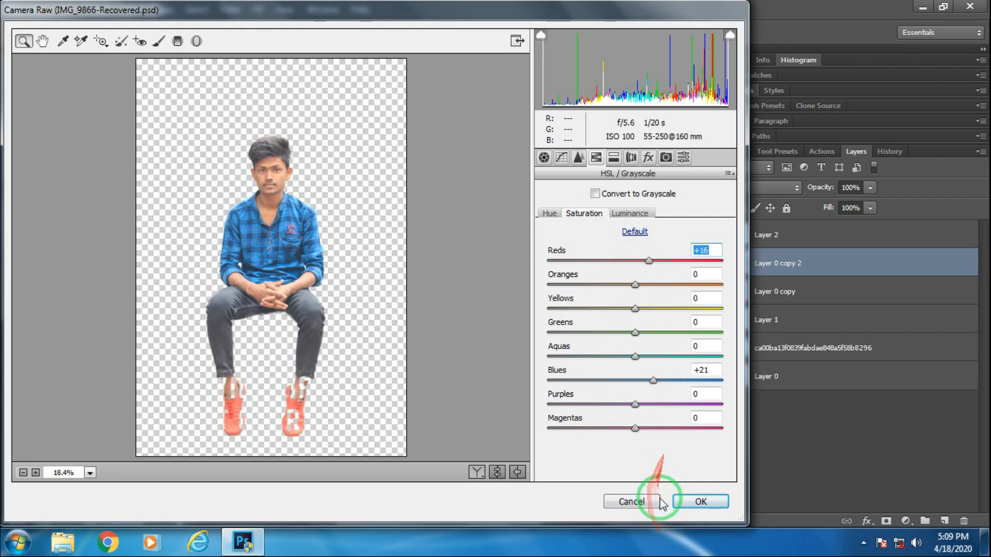
pyautogui.click(676, 501)
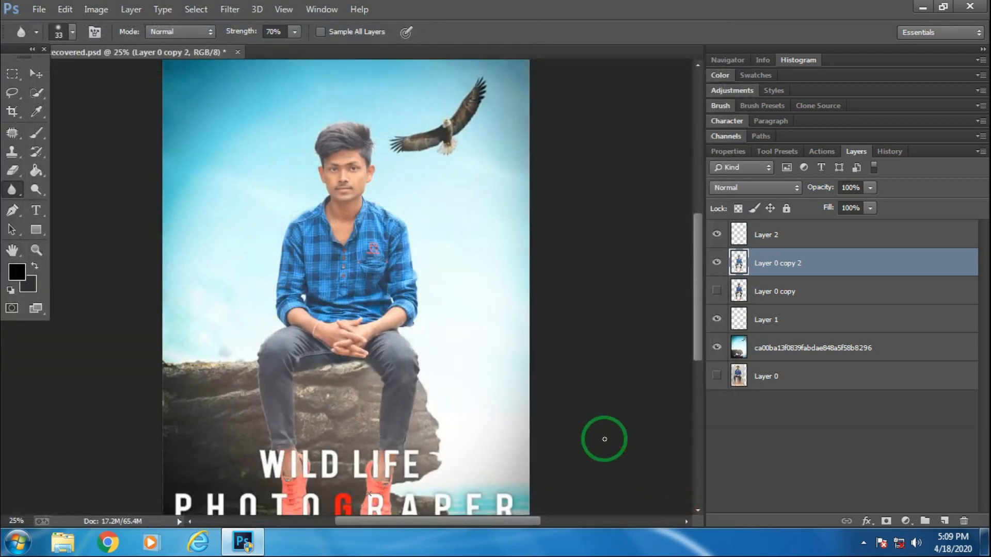
# Use Apply Image on the empty Layer 2 with the Merged RGB source, Multiply blending and 100% opacity.
pyautogui.hotkey('ctrl', '-')
pyautogui.hotkey('ctrl', '-')
pyautogui.hotkey('ctrl', '-')
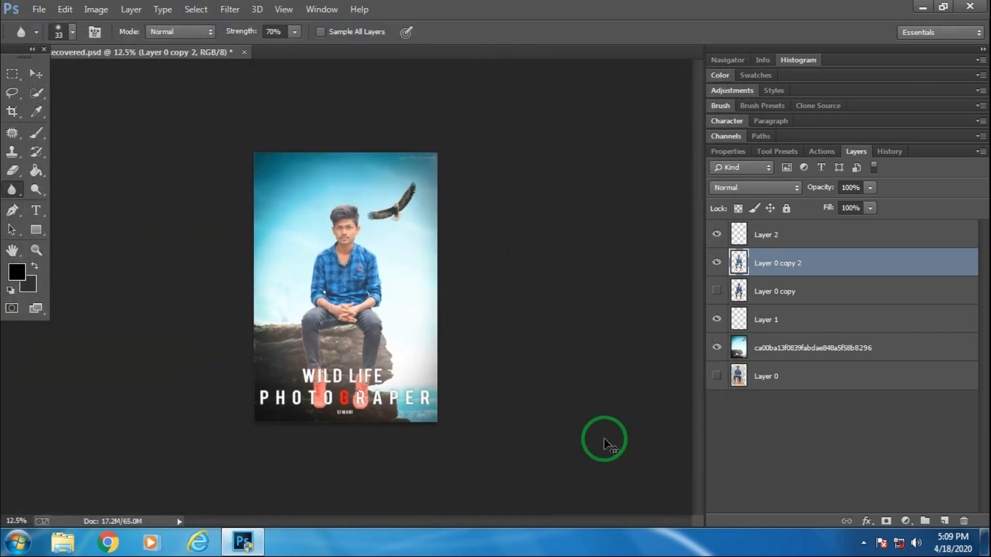
pyautogui.click(869, 238)
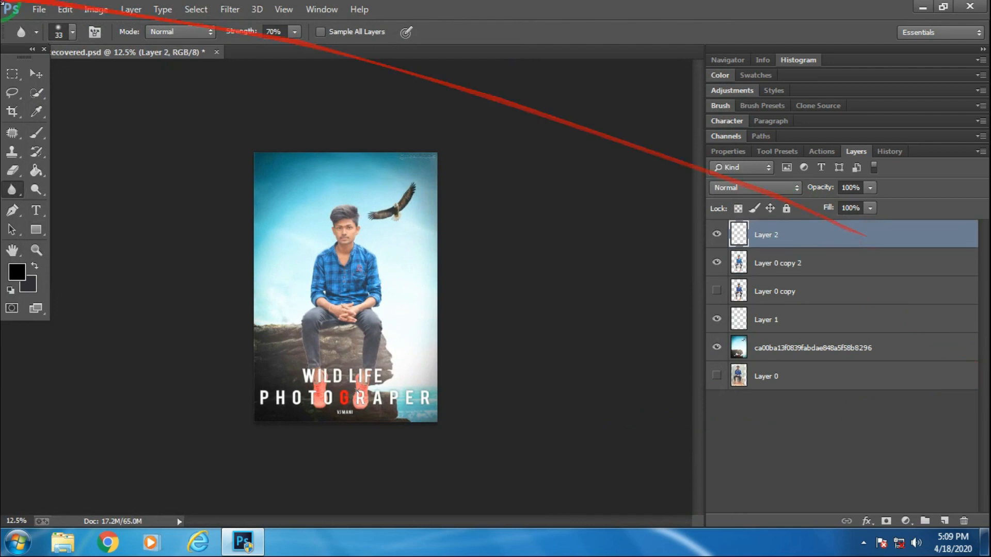
pyautogui.click(114, 10)
pyautogui.click(126, 215)
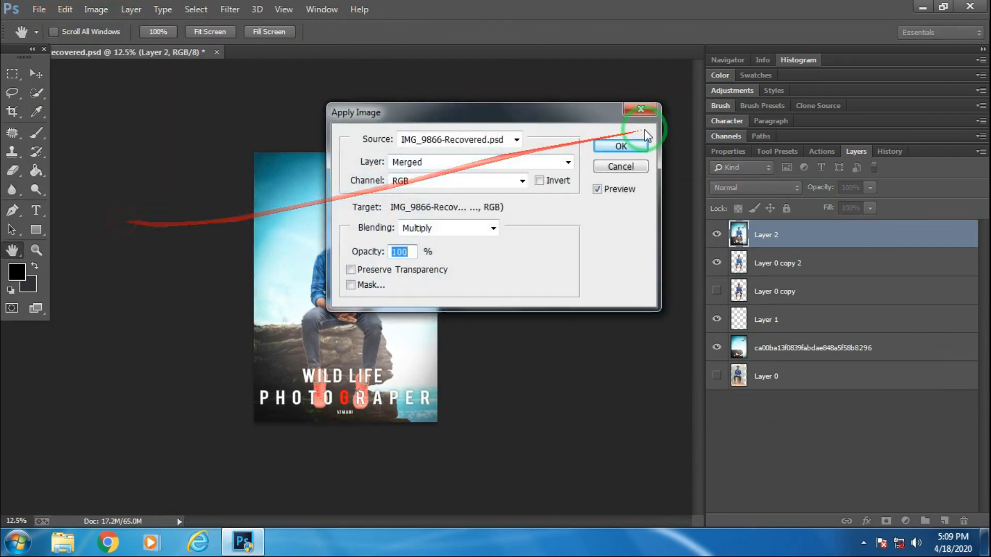
pyautogui.click(620, 148)
pyautogui.click(232, 15)
pyautogui.click(535, 91)
# Place the snow overlay image "1" from the Downloads folder as a linked file above Layer 2.
pyautogui.click(39, 10)
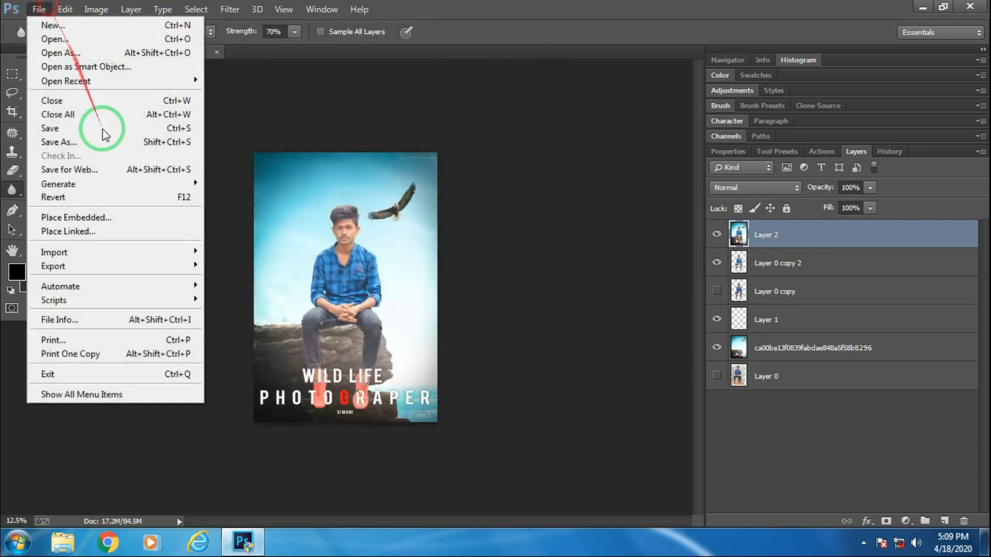
pyautogui.click(69, 232)
pyautogui.scroll(-3, 119, 247)
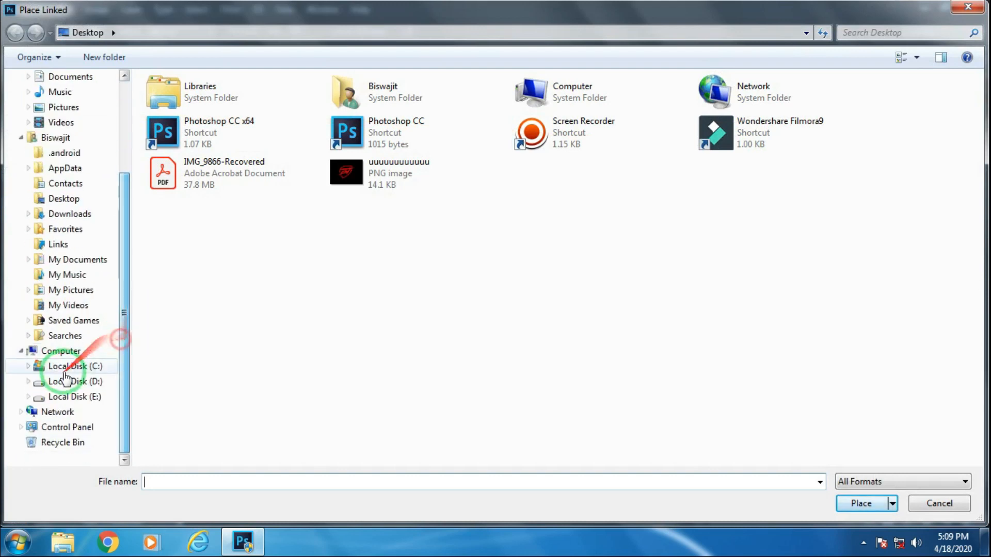
pyautogui.click(66, 380)
pyautogui.click(71, 216)
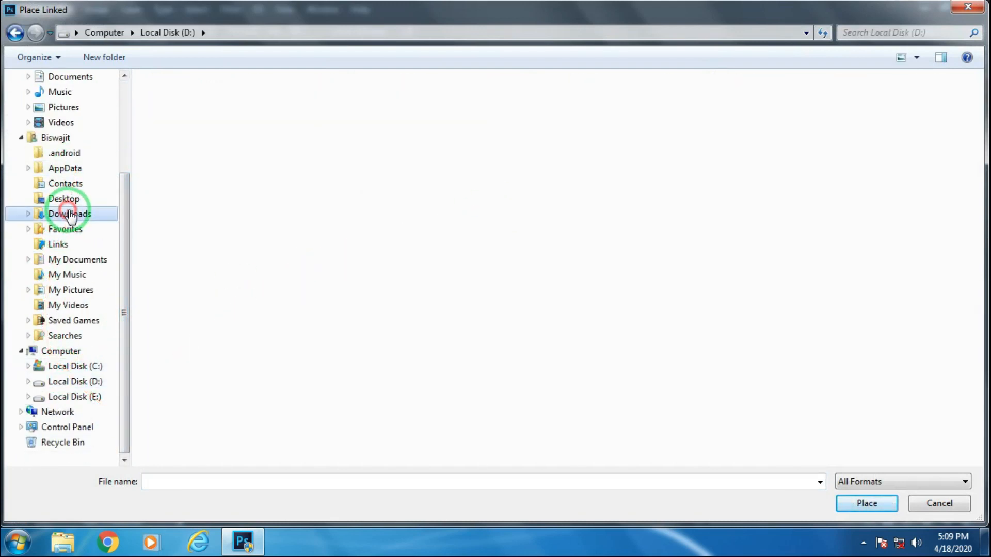
pyautogui.moveTo(981, 124); pyautogui.dragTo(981, 137)
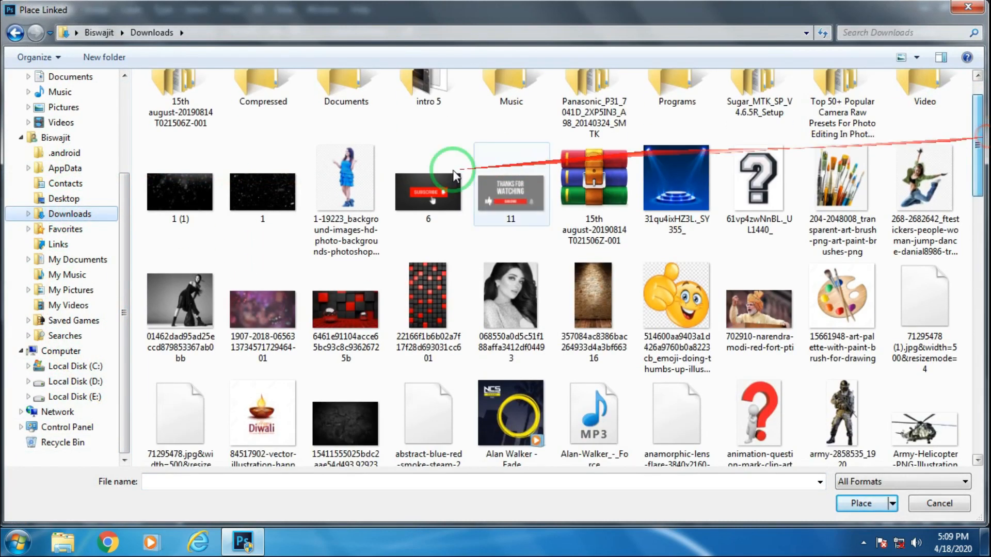
pyautogui.click(262, 186)
pyautogui.click(866, 502)
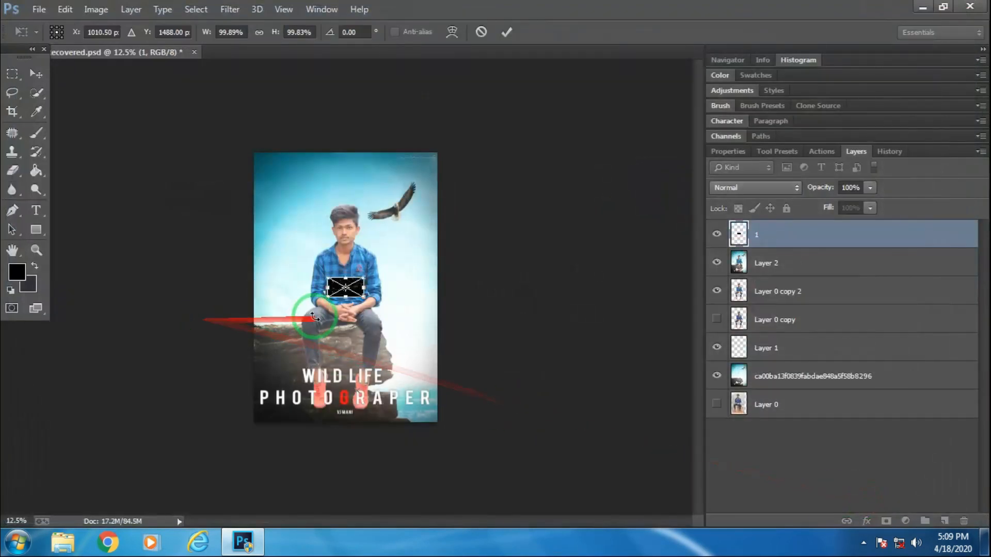
# Scale the snow overlay to 2022 by 1350 px across the poster's upper part and set its blend mode to Lighten.
pyautogui.moveTo(420, 337); pyautogui.dragTo(454, 358)
pyautogui.moveTo(412, 296); pyautogui.dragTo(351, 179)
pyautogui.moveTo(379, 235); pyautogui.dragTo(438, 272)
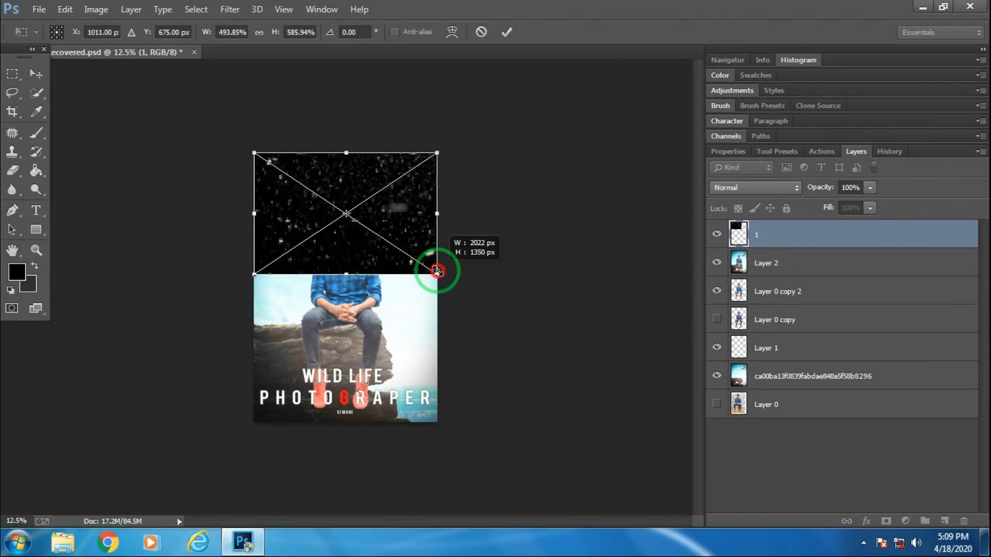
pyautogui.moveTo(405, 227)
pyautogui.mouseDown()
pyautogui.moveTo(405, 237)
pyautogui.moveTo(405, 222)
pyautogui.mouseUp()
pyautogui.click(786, 188)
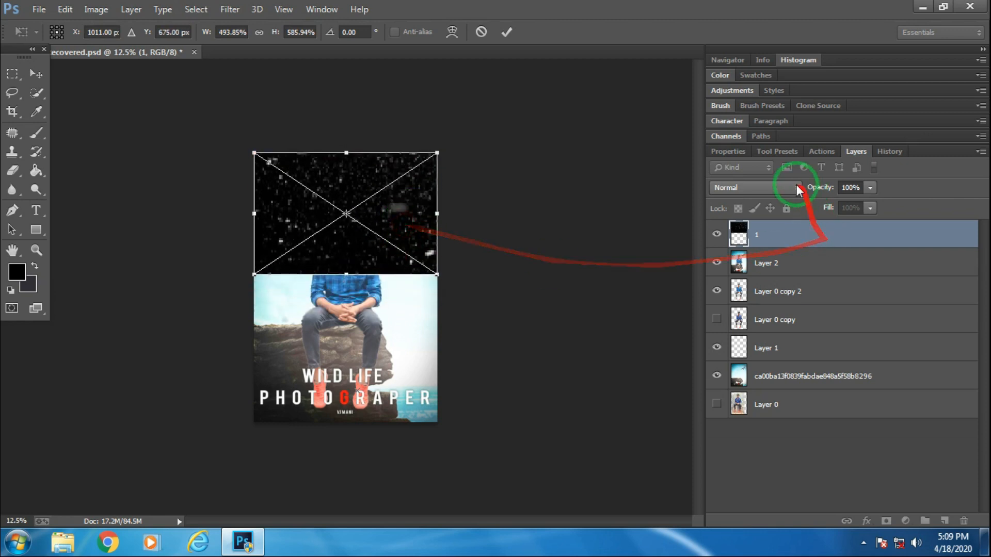
pyautogui.click(728, 106)
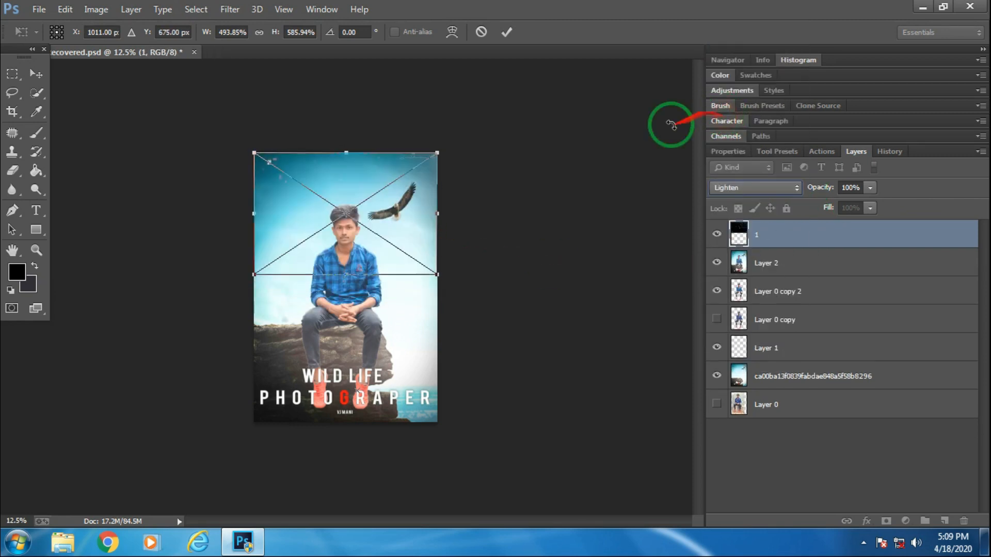
# Enlarge the snow overlay to 499.71% width and 630.21% height, slightly beyond the poster's edges, and commit the placement.
pyautogui.hotkey('ctrl', '+')
pyautogui.hotkey('ctrl', '+')
pyautogui.hotkey('ctrl', '+')
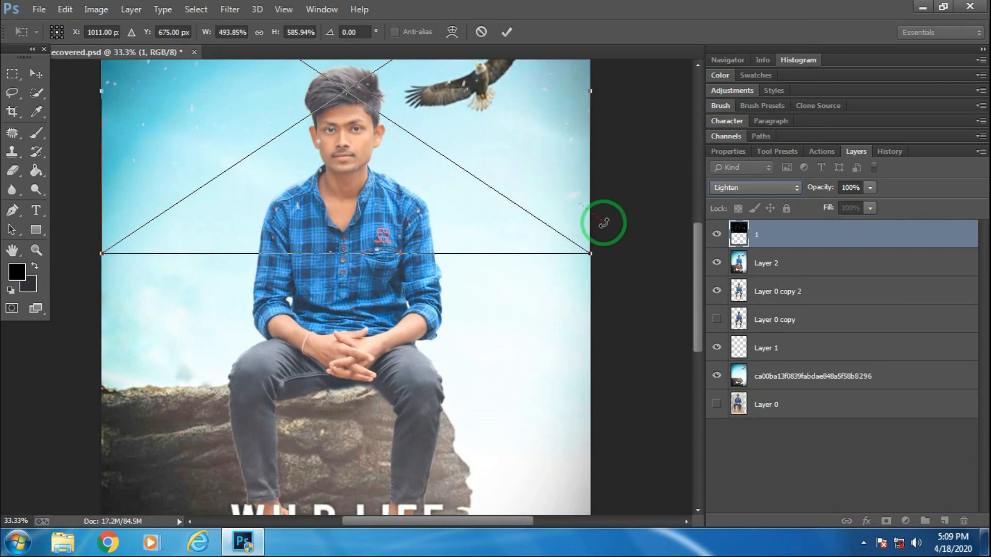
pyautogui.moveTo(697, 249); pyautogui.dragTo(697, 203)
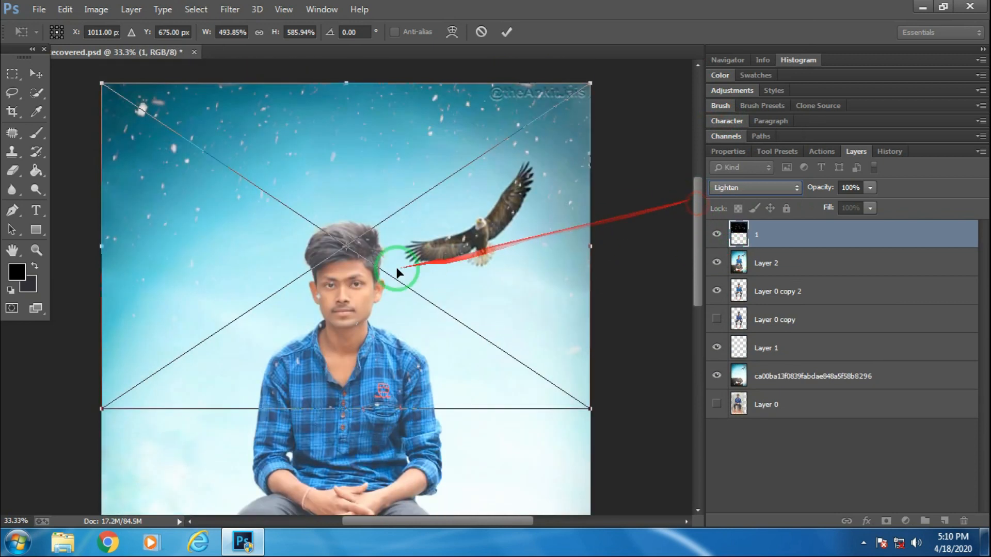
pyautogui.moveTo(387, 272); pyautogui.dragTo(392, 267)
pyautogui.moveTo(106, 404); pyautogui.dragTo(101, 430)
pyautogui.rightClick(367, 215)
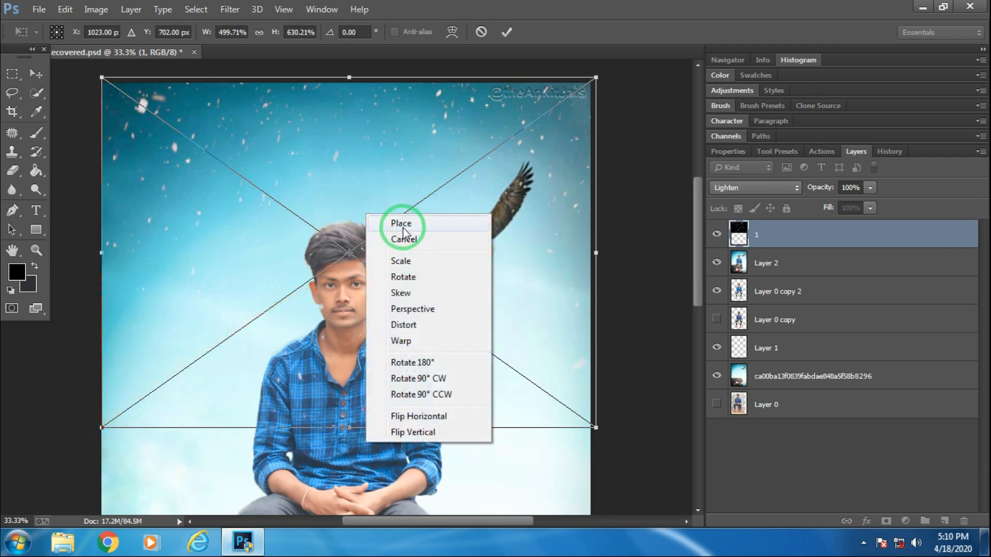
pyautogui.click(403, 229)
# Fit the second snow overlay, 1 (1), across the poster's upper half at 237.32% by 305.00%, with Screen blending.
pyautogui.hotkey('ctrl', '-')
pyautogui.hotkey('ctrl', '-')
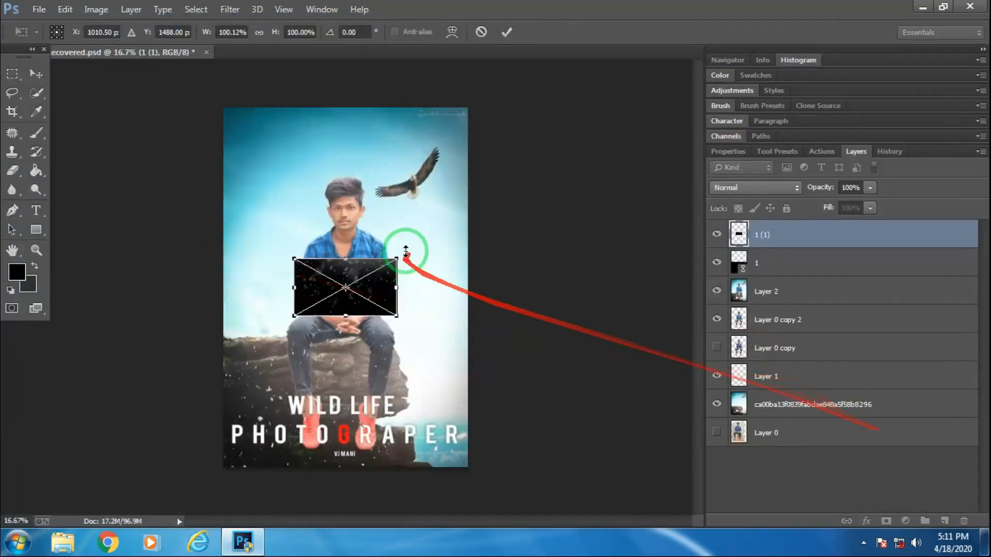
pyautogui.moveTo(331, 294); pyautogui.dragTo(260, 146)
pyautogui.moveTo(328, 164); pyautogui.dragTo(467, 284)
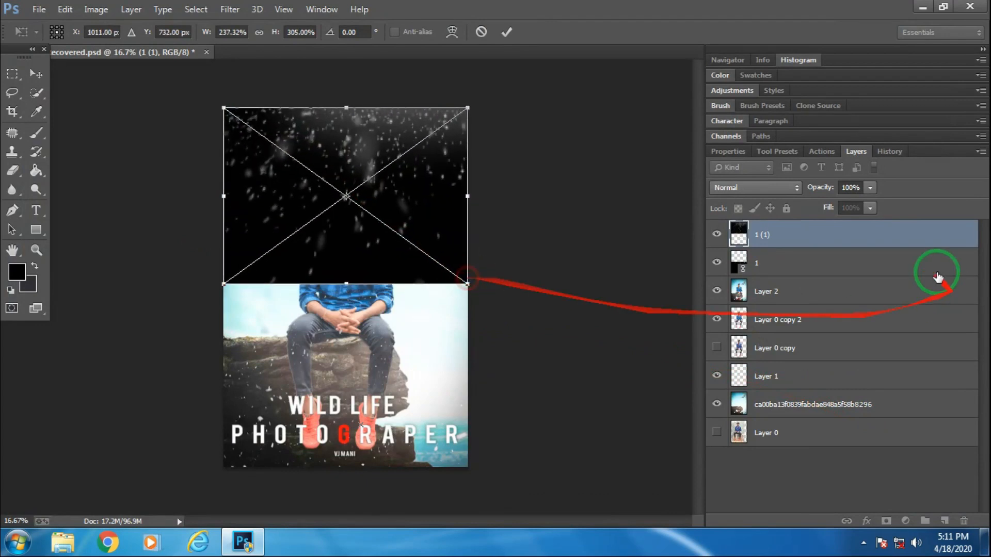
pyautogui.click(779, 188)
pyautogui.click(749, 105)
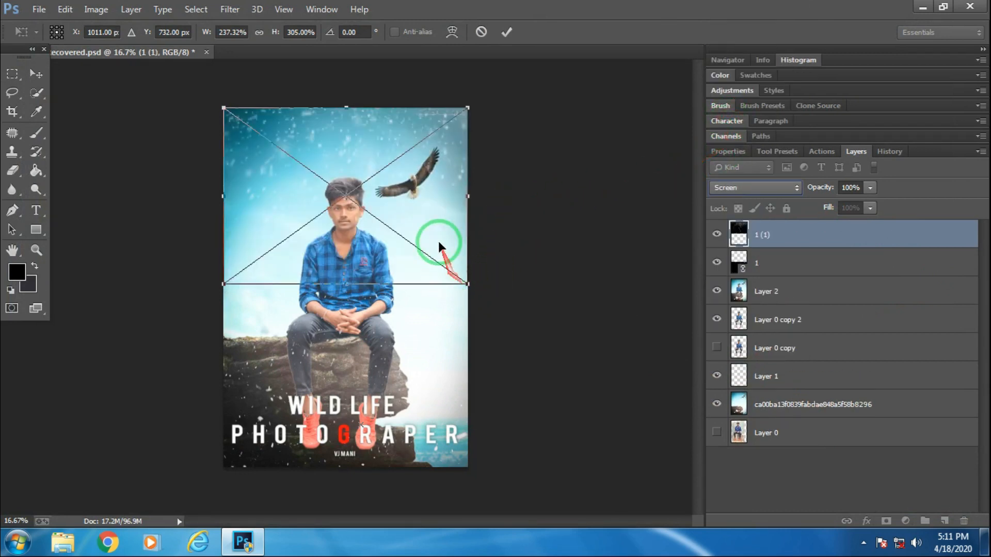
# Widen overlay 1 (1) past the poster's left edge to 257.75% and commit the placement.
pyautogui.moveTo(467, 275); pyautogui.dragTo(467, 287)
pyautogui.moveTo(222, 189); pyautogui.dragTo(199, 177)
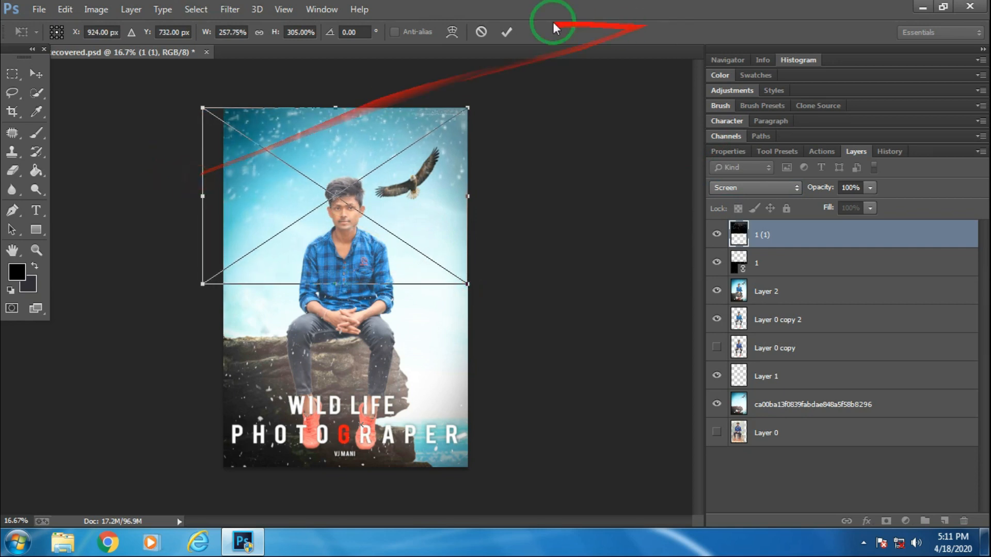
pyautogui.press('Return')
# Rasterize overlay 1 (1) and erase the snowflakes over the man's face with a soft 80 px Eraser.
pyautogui.scroll(-2, 649, 114)
pyautogui.scroll(3, 650, 114)
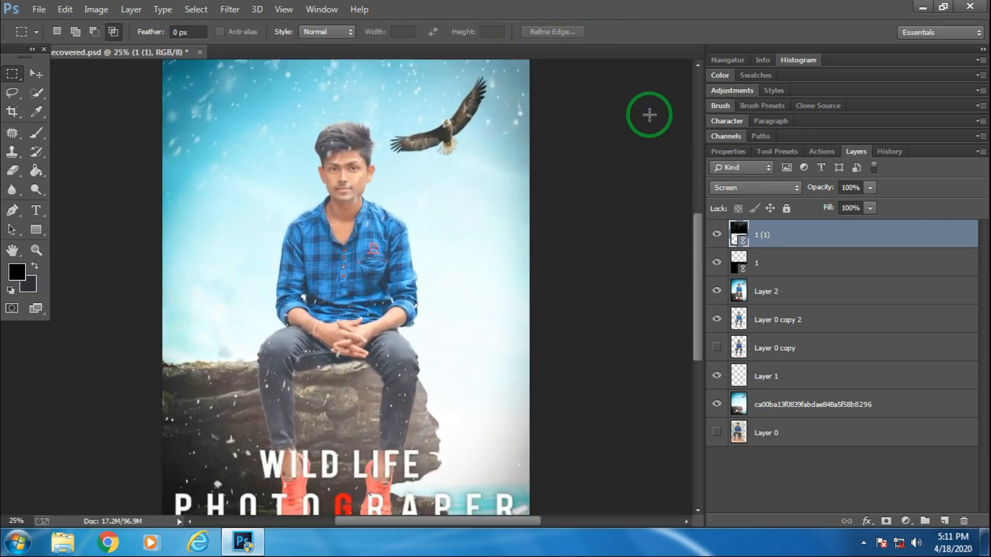
pyautogui.scroll(1, 650, 114)
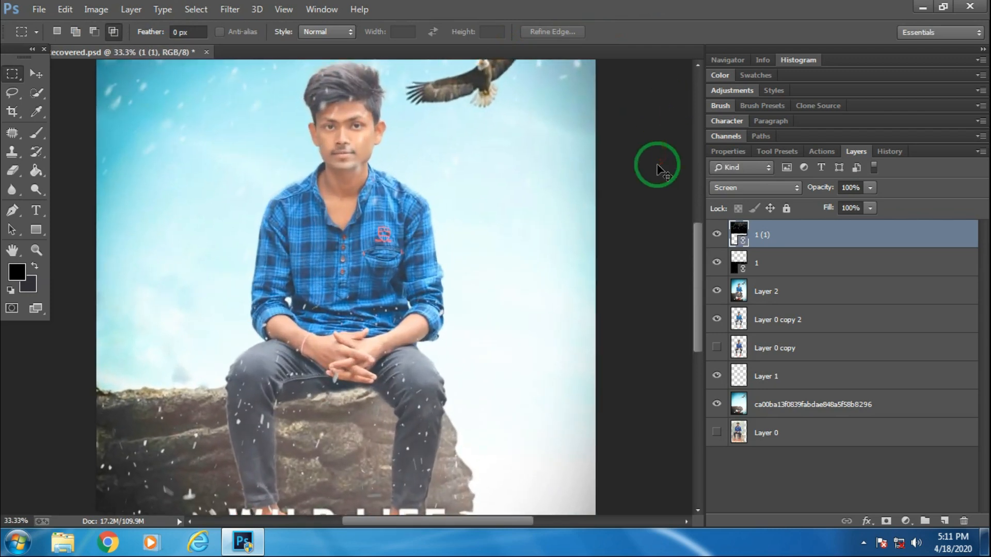
pyautogui.scroll(1, 677, 246)
pyautogui.moveTo(696, 243); pyautogui.dragTo(696, 225)
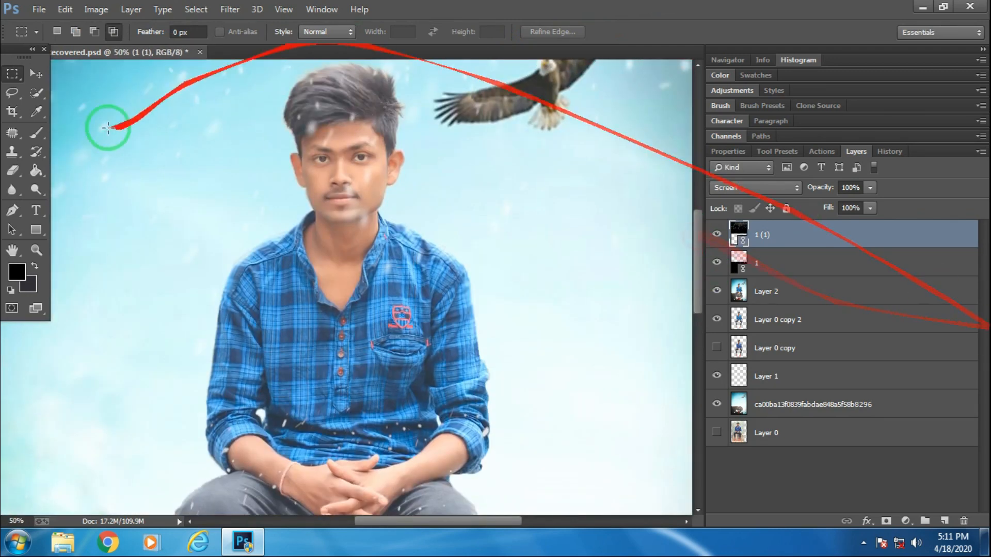
pyautogui.click(12, 169)
pyautogui.click(71, 32)
pyautogui.moveTo(107, 74); pyautogui.dragTo(111, 76)
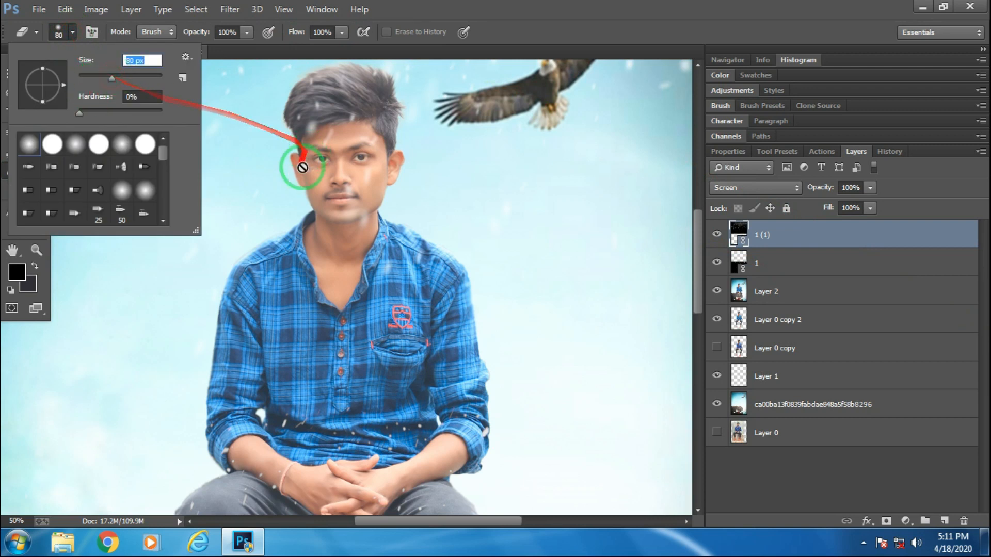
pyautogui.click(354, 160)
pyautogui.click(487, 218)
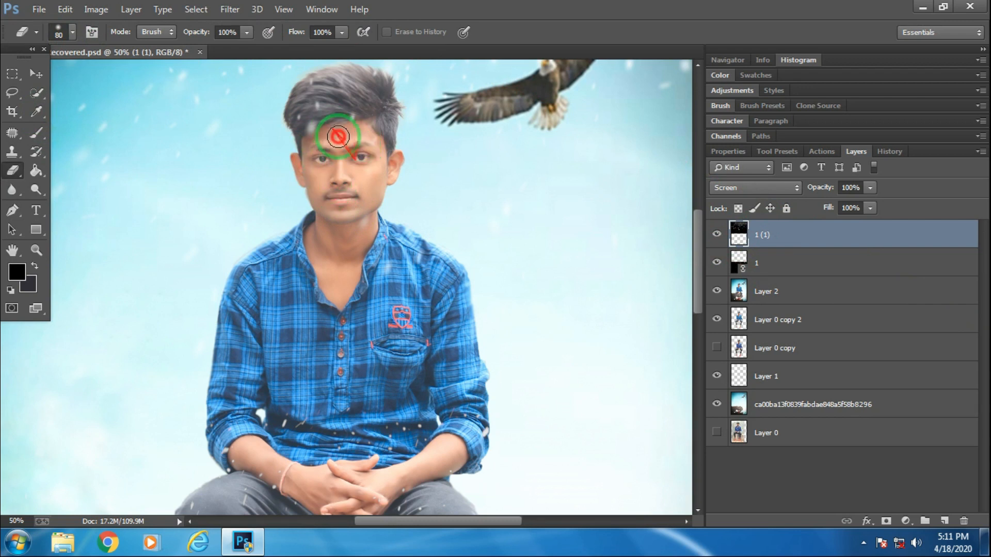
# Select snow layer 1 and rasterize its smart object.
pyautogui.hotkey('ctrl', '-')
pyautogui.hotkey('ctrl', '-')
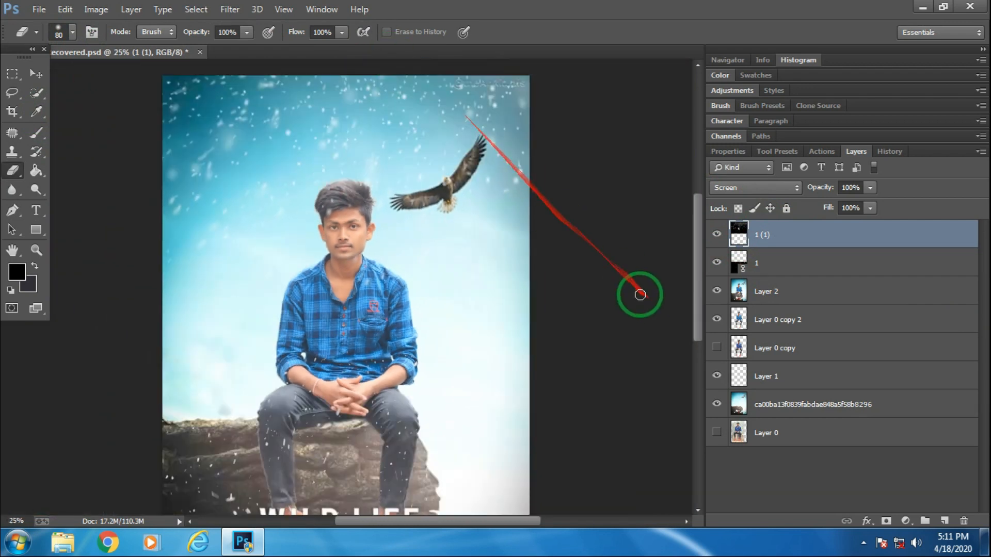
pyautogui.moveTo(699, 243); pyautogui.dragTo(694, 295)
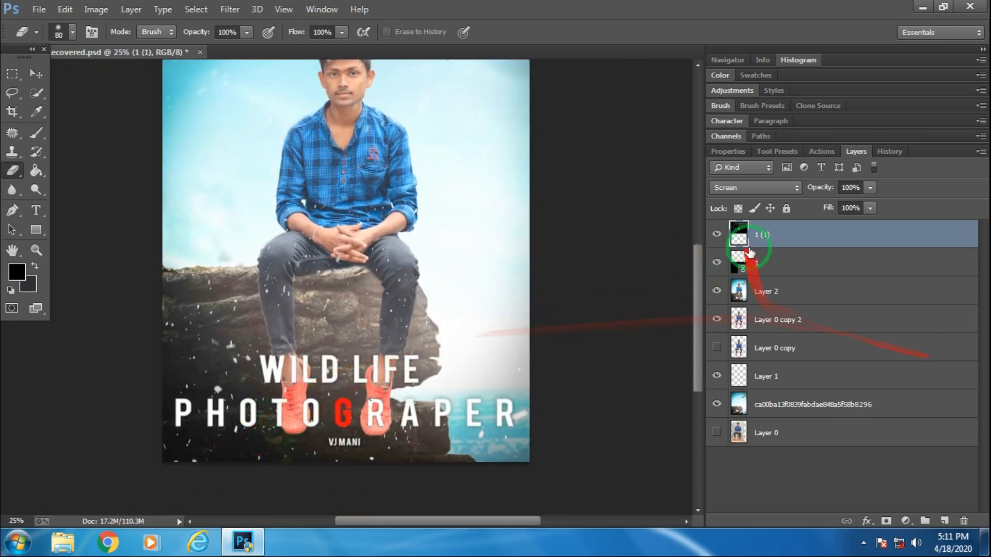
pyautogui.click(762, 266)
pyautogui.rightClick(445, 192)
pyautogui.click(12, 73)
pyautogui.rightClick(296, 147)
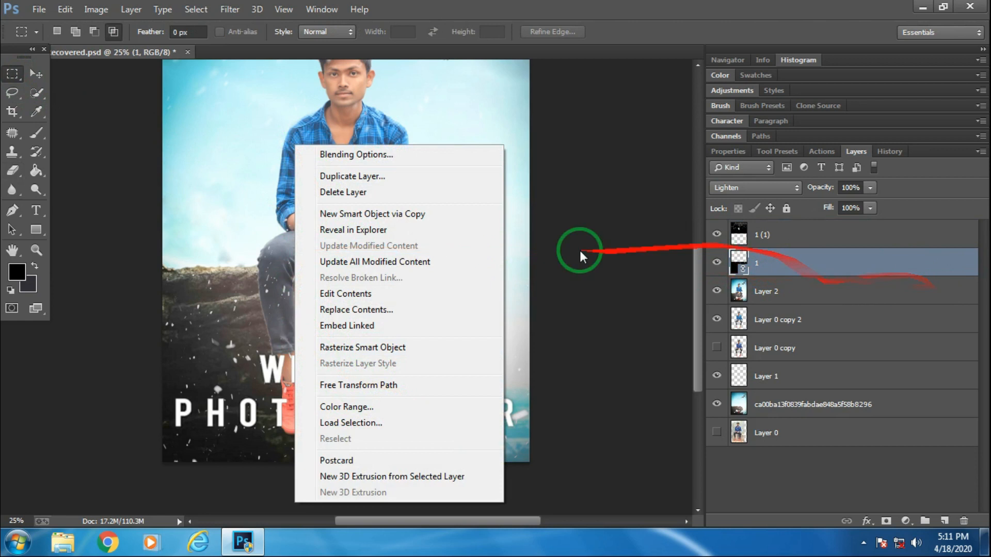
pyautogui.click(8, 179)
pyautogui.click(336, 253)
pyautogui.click(483, 217)
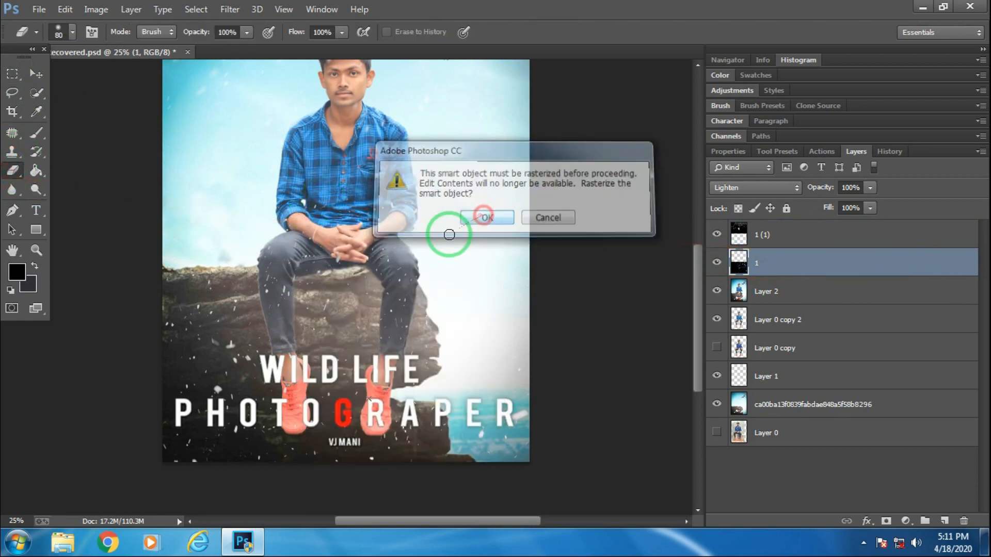
pyautogui.click(18, 75)
pyautogui.rightClick(353, 170)
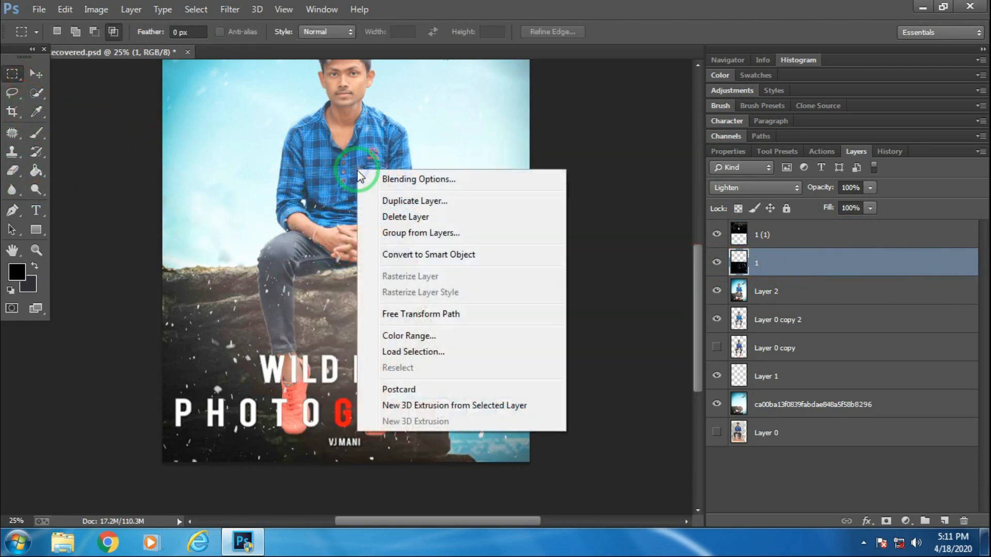
pyautogui.click(30, 85)
pyautogui.click(43, 79)
pyautogui.rightClick(312, 161)
pyautogui.click(36, 92)
pyautogui.rightClick(260, 130)
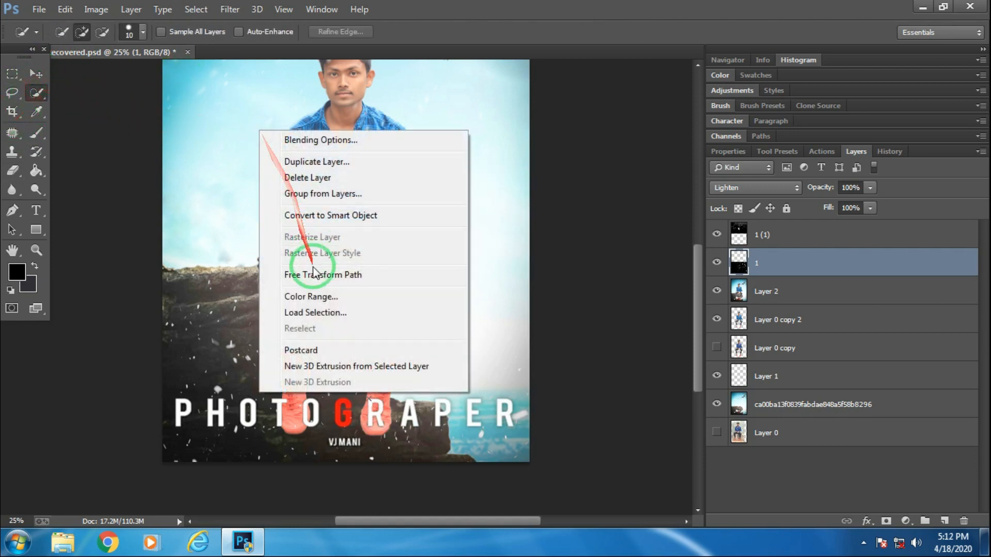
pyautogui.click(298, 275)
pyautogui.click(496, 218)
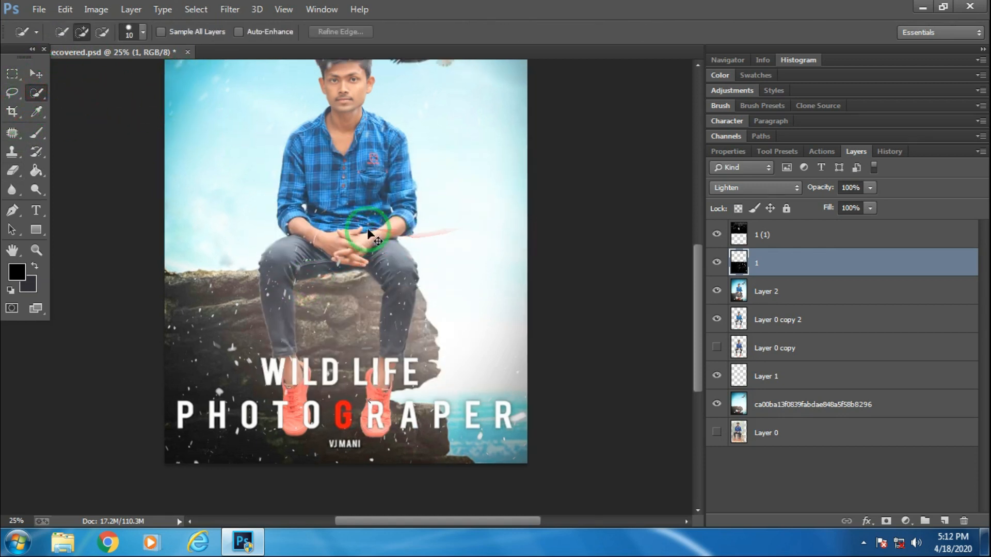
# Move snow layer 1 higher so its flakes fall across the man's shirt, his legs and the rock.
pyautogui.hotkey('ctrl', '-')
pyautogui.hotkey('ctrl', '-')
pyautogui.hotkey('ctrl', '+')
pyautogui.hotkey('ctrl', '+')
pyautogui.hotkey('ctrl', '+')
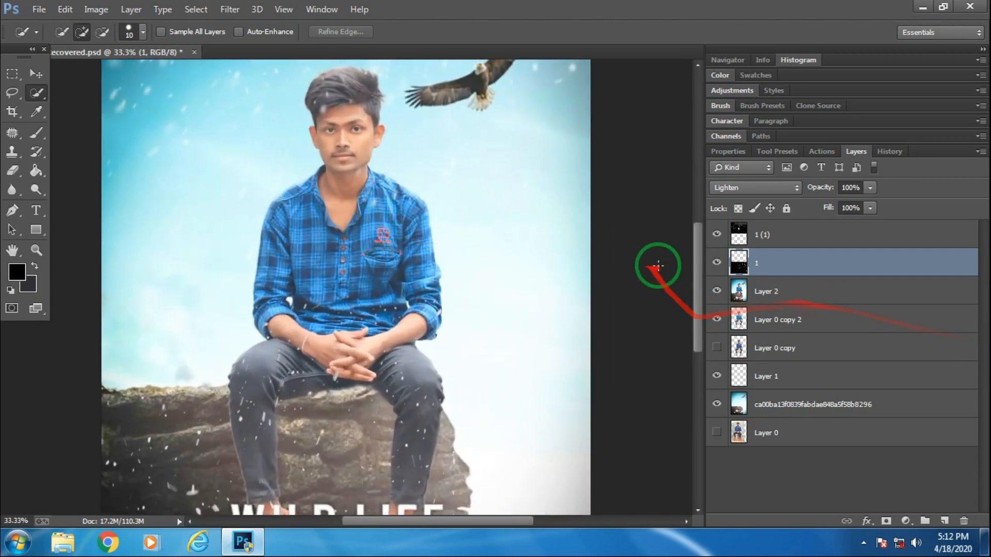
pyautogui.scroll(-5, 693, 271)
pyautogui.click(36, 74)
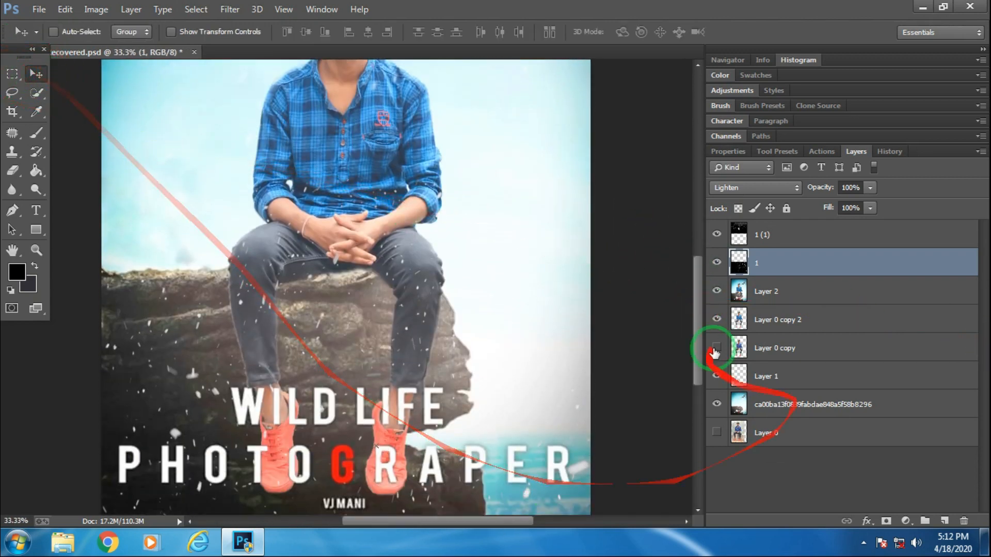
pyautogui.moveTo(301, 456); pyautogui.dragTo(306, 350)
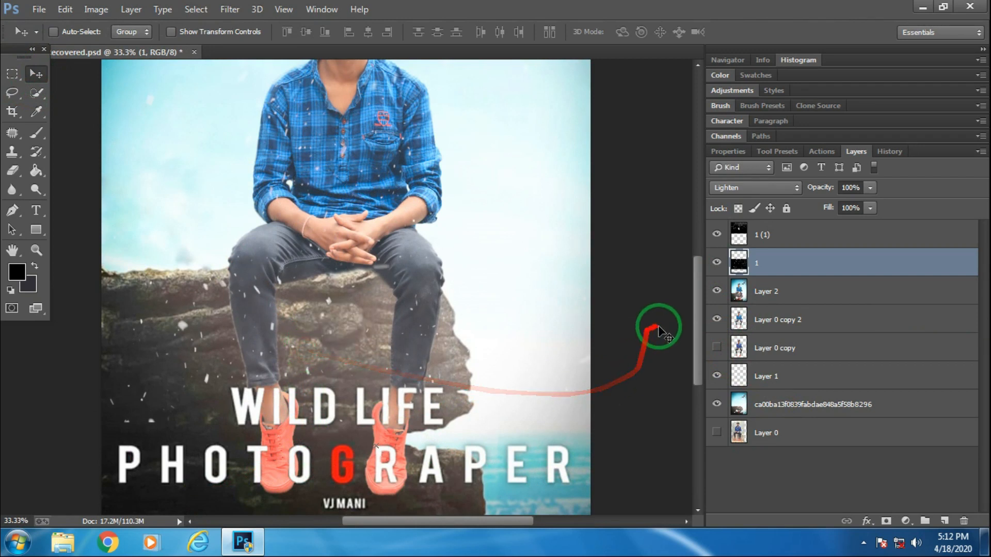
pyautogui.moveTo(697, 323); pyautogui.dragTo(703, 291)
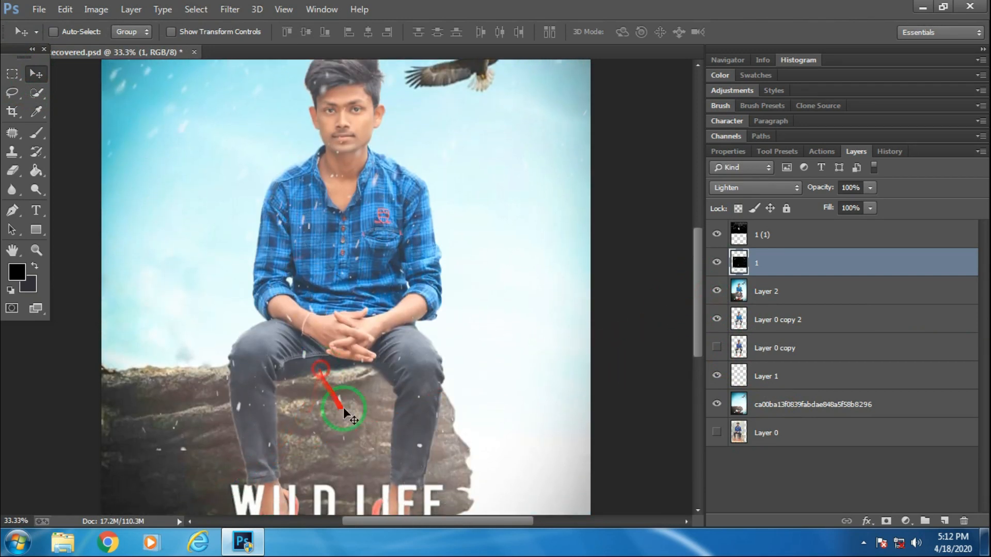
pyautogui.moveTo(342, 363); pyautogui.dragTo(880, 288)
pyautogui.hotkey('ctrl', '-')
pyautogui.moveTo(422, 288); pyautogui.dragTo(432, 346)
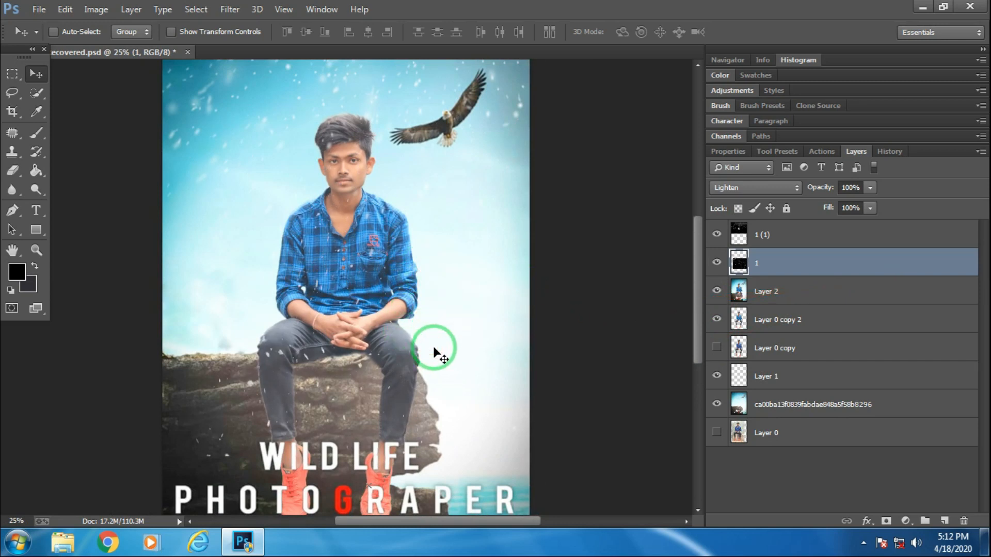
# Move snow layer 1 down so its flakes fall over the rock and the poster lettering.
pyautogui.hotkey('ctrl', '-')
pyautogui.moveTo(301, 192); pyautogui.dragTo(345, 333)
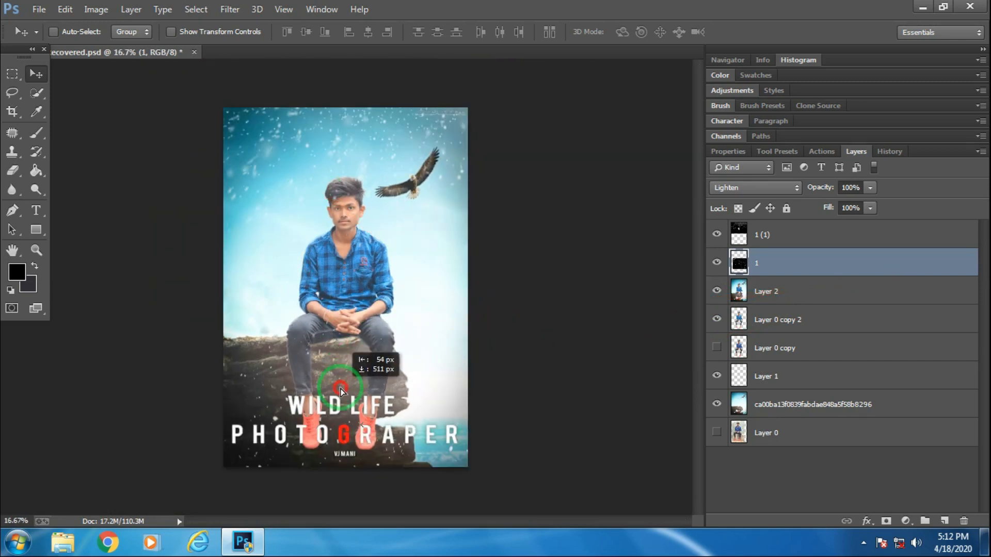
pyautogui.moveTo(341, 390); pyautogui.dragTo(423, 395)
pyautogui.hotkey('ctrl', '-')
pyautogui.hotkey('ctrl', '+')
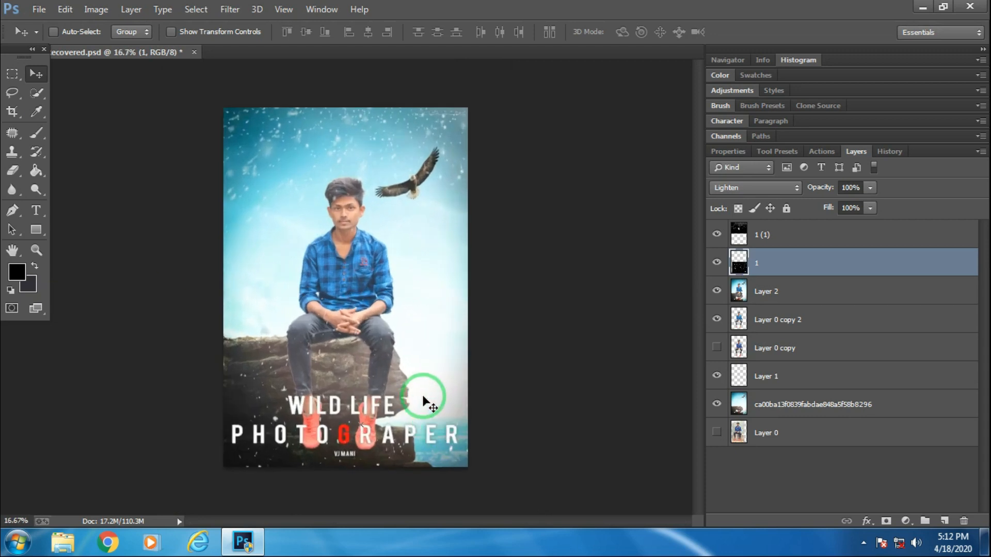
# Duplicate snow layer 1 and move the copy up over the man's upper body and the sky.
pyautogui.click(50, 11)
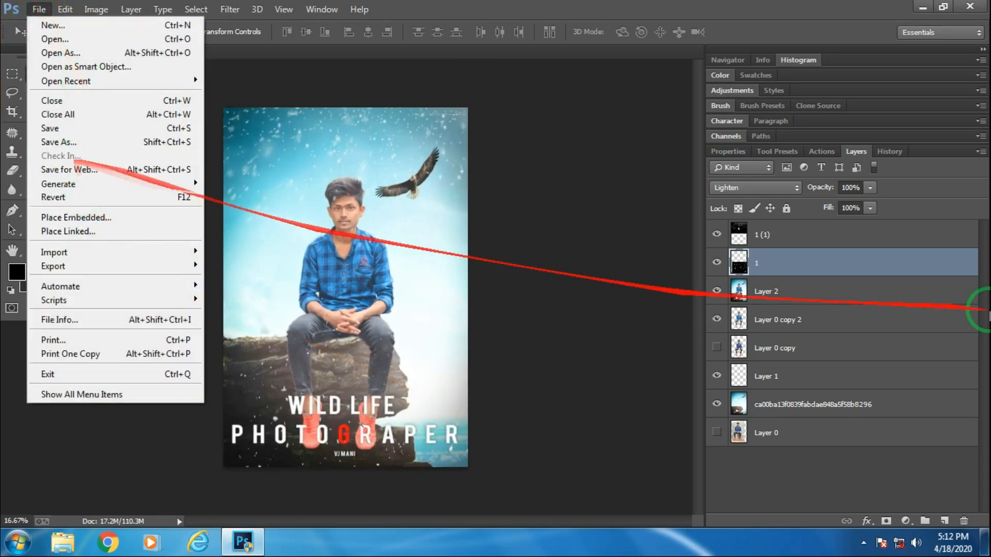
pyautogui.moveTo(913, 278); pyautogui.dragTo(945, 520)
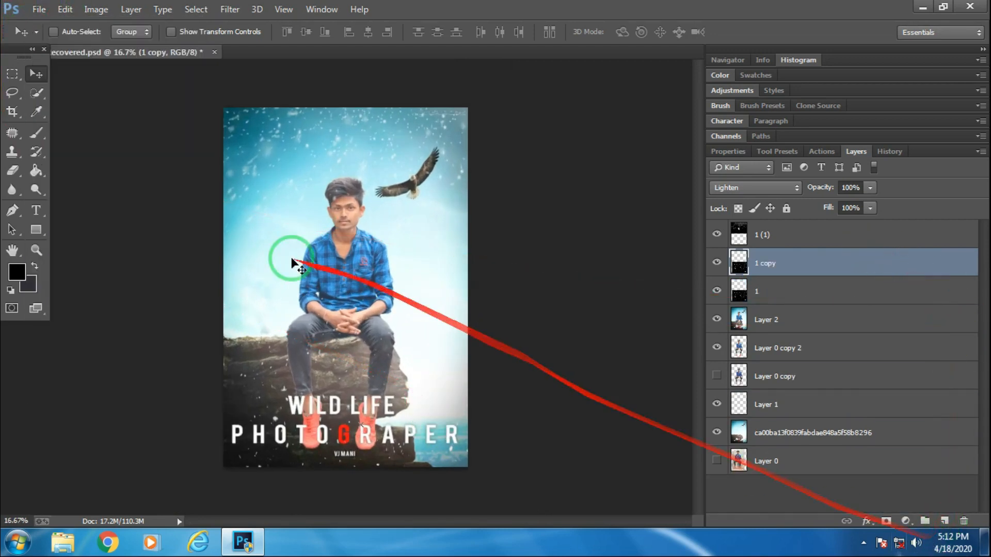
pyautogui.moveTo(331, 429); pyautogui.dragTo(370, 327)
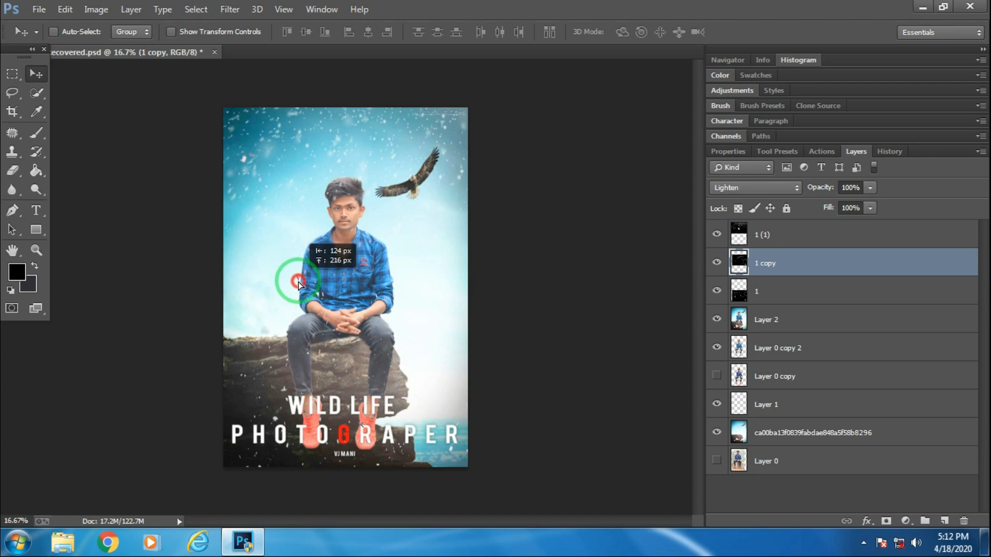
# Erase the copied layer's snowflakes over the man's shirt and neck with the 80 px Eraser.
pyautogui.hotkey('ctrl', '-')
pyautogui.hotkey('ctrl', '-')
pyautogui.hotkey('ctrl', '+')
pyautogui.hotkey('ctrl', '+')
pyautogui.hotkey('ctrl', '+')
pyautogui.hotkey('ctrl', '+')
pyautogui.hotkey('ctrl', '+')
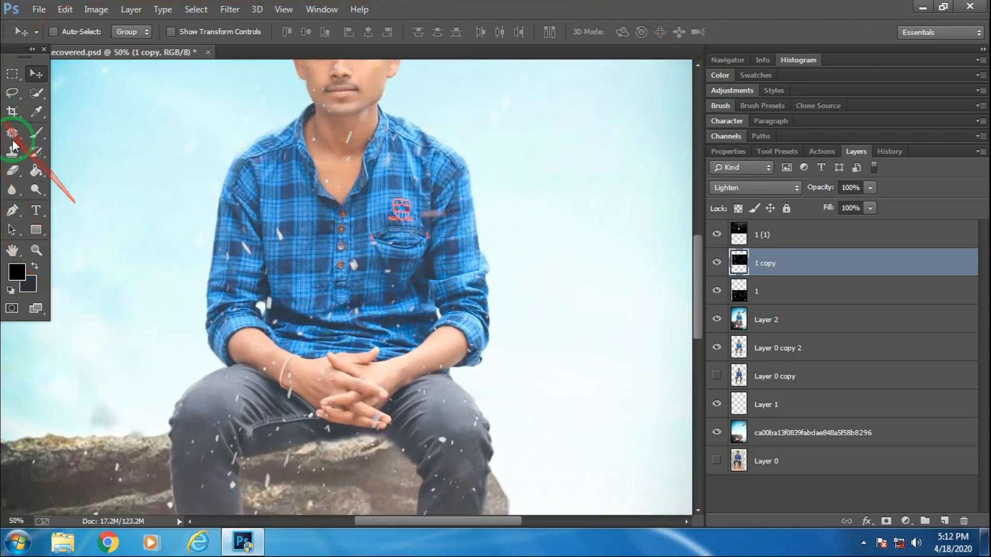
pyautogui.click(12, 175)
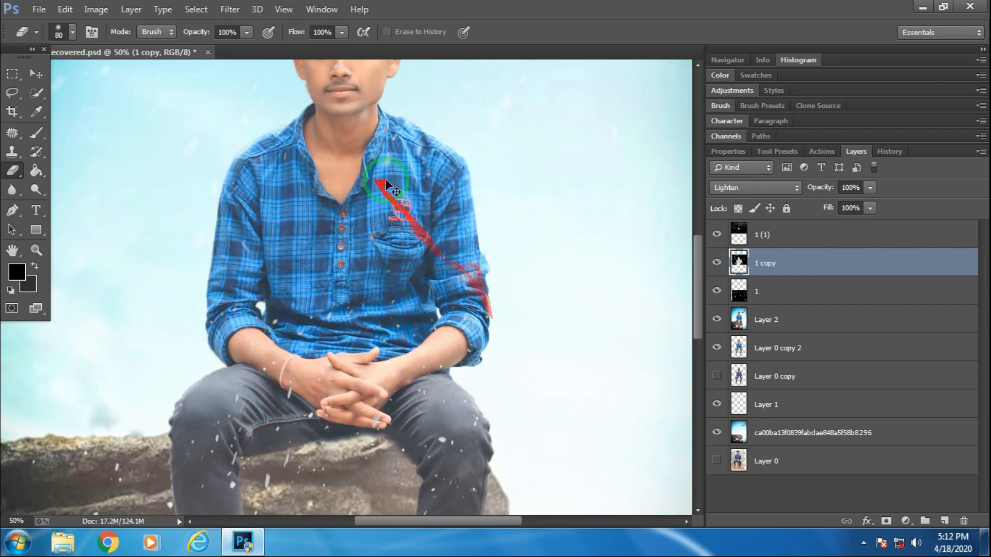
pyautogui.hotkey('ctrl', '-')
pyautogui.hotkey('ctrl', '-')
pyautogui.hotkey('ctrl', '-')
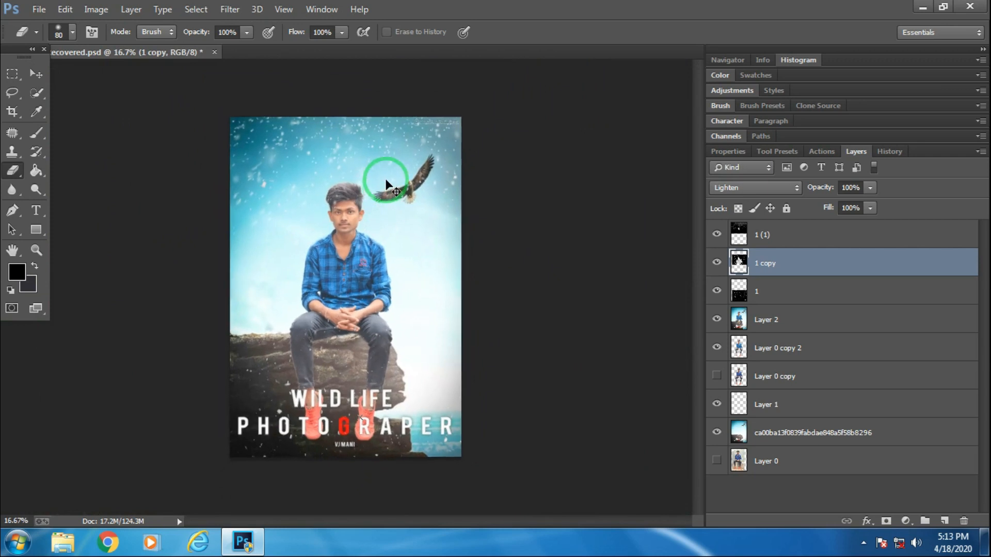
pyautogui.hotkey('ctrl', '+')
pyautogui.hotkey('ctrl', '+')
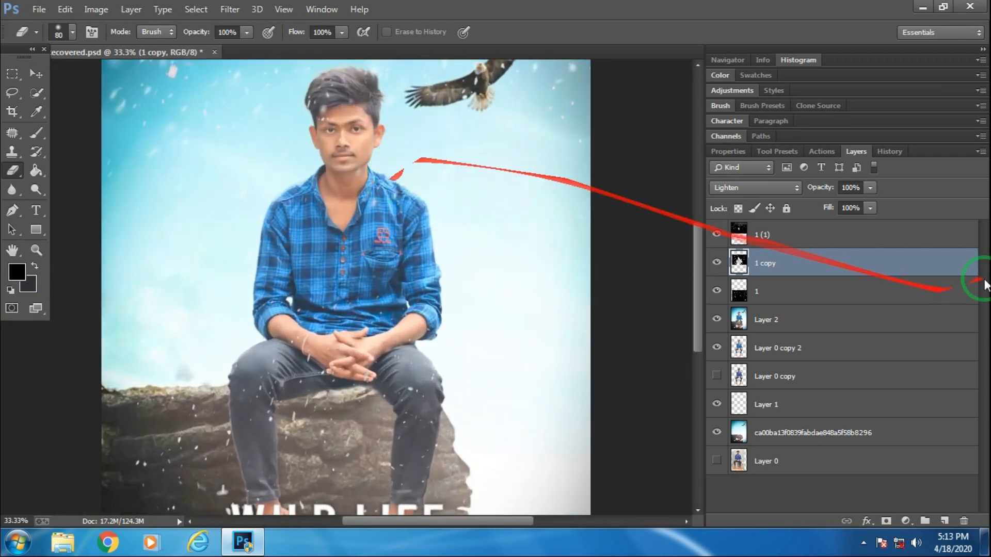
# Lower the opacity of snow layer 1 to 79%.
pyautogui.click(772, 291)
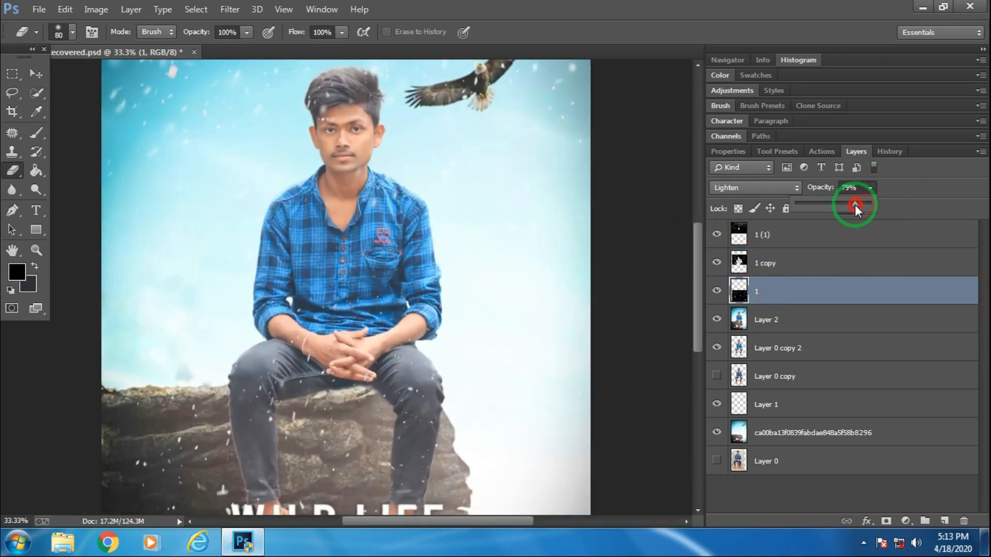
pyautogui.hotkey('ctrl', '-')
pyautogui.hotkey('ctrl', '-')
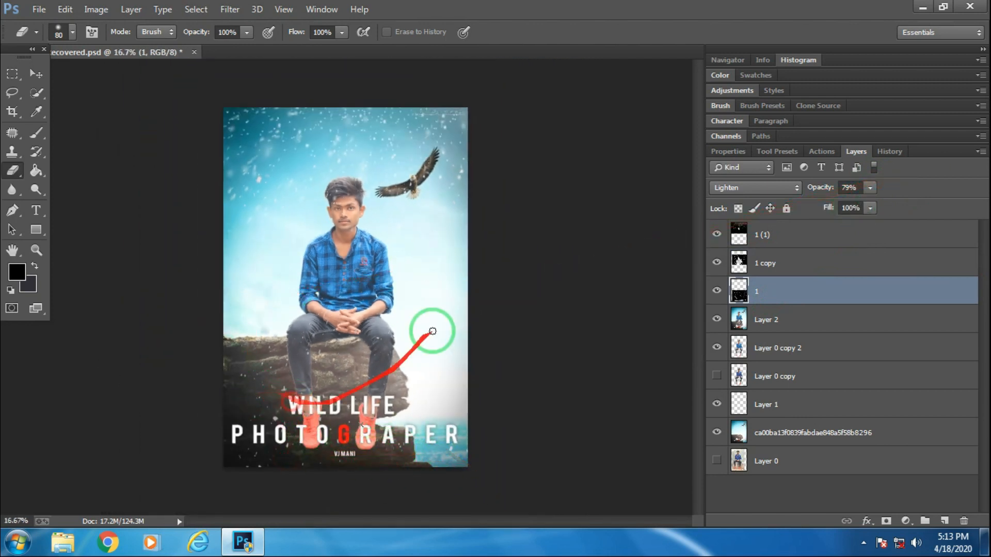
pyautogui.hotkey('ctrl', '-')
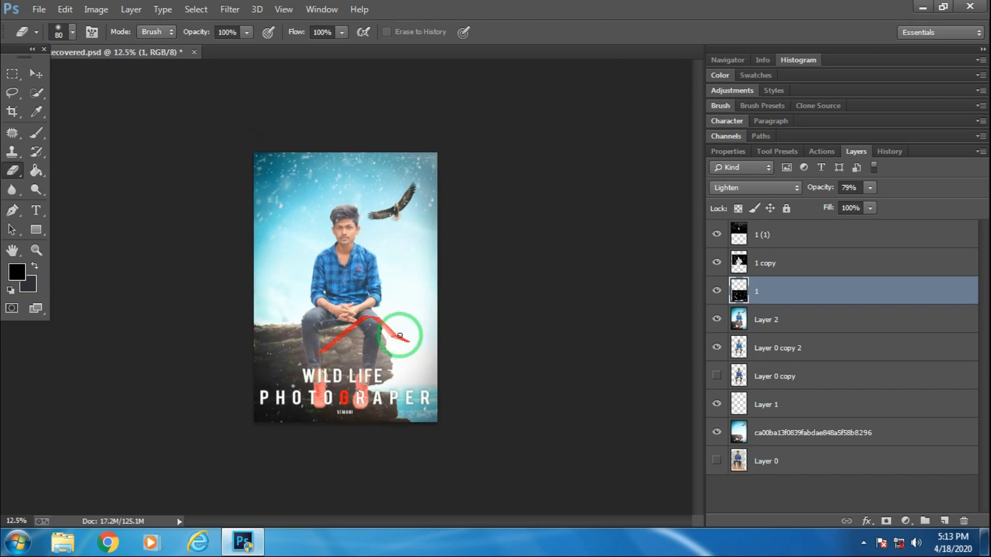
pyautogui.hotkey('ctrl', '+')
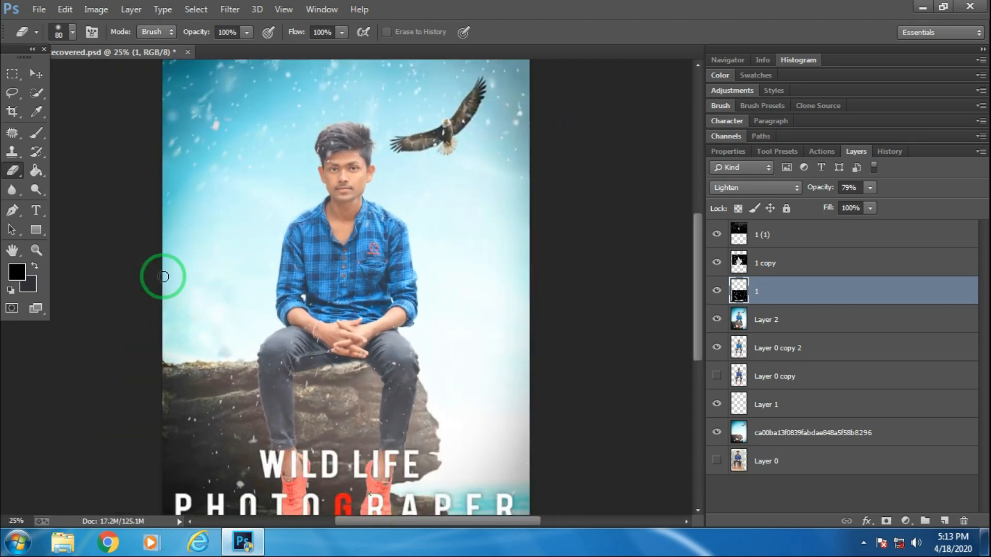
# Add a new layer above overlay 1 (1) and fill it with the merged poster using Apply Image.
pyautogui.click(808, 258)
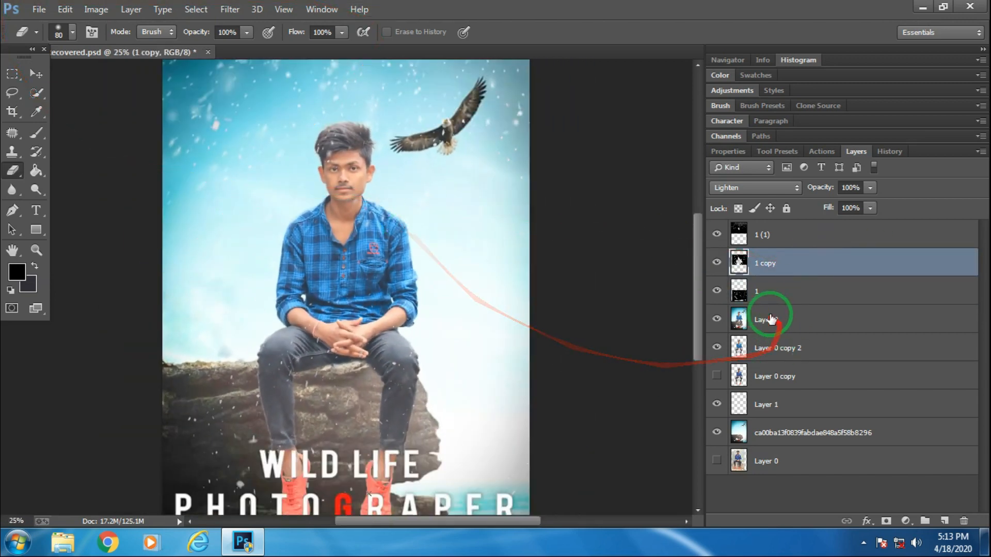
pyautogui.hotkey('ctrl', '-')
pyautogui.hotkey('ctrl', '-')
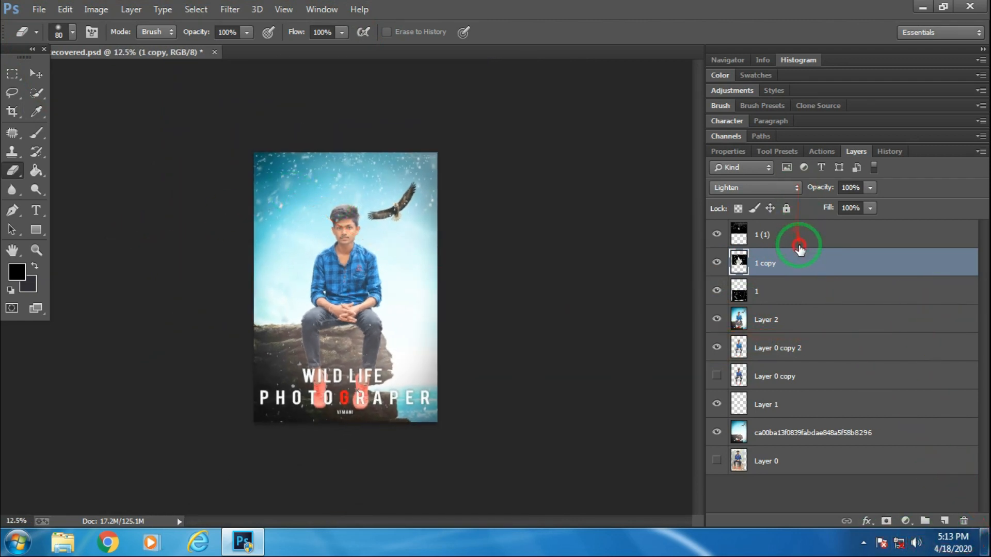
pyautogui.click(798, 244)
pyautogui.click(945, 521)
pyautogui.click(65, 10)
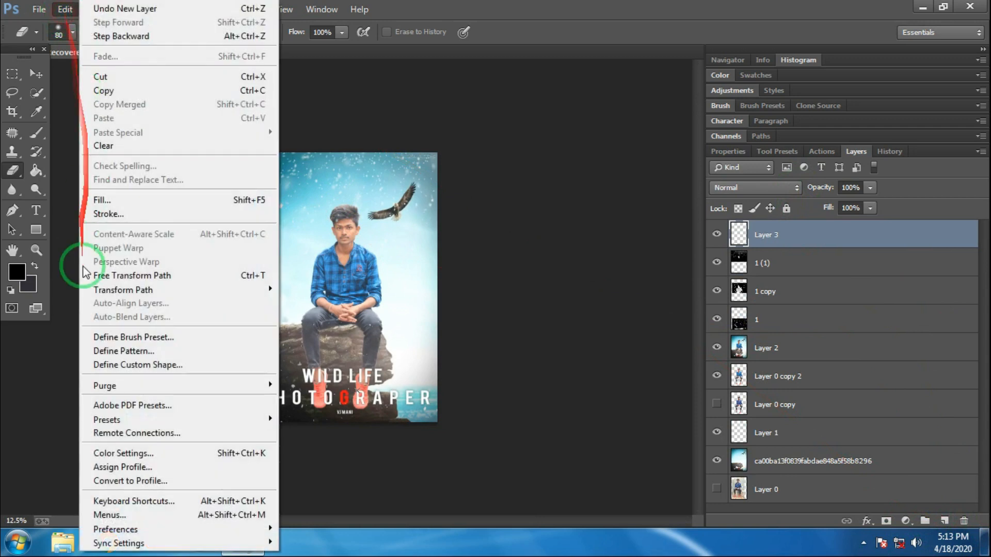
pyautogui.moveTo(99, 10)
pyautogui.click(117, 215)
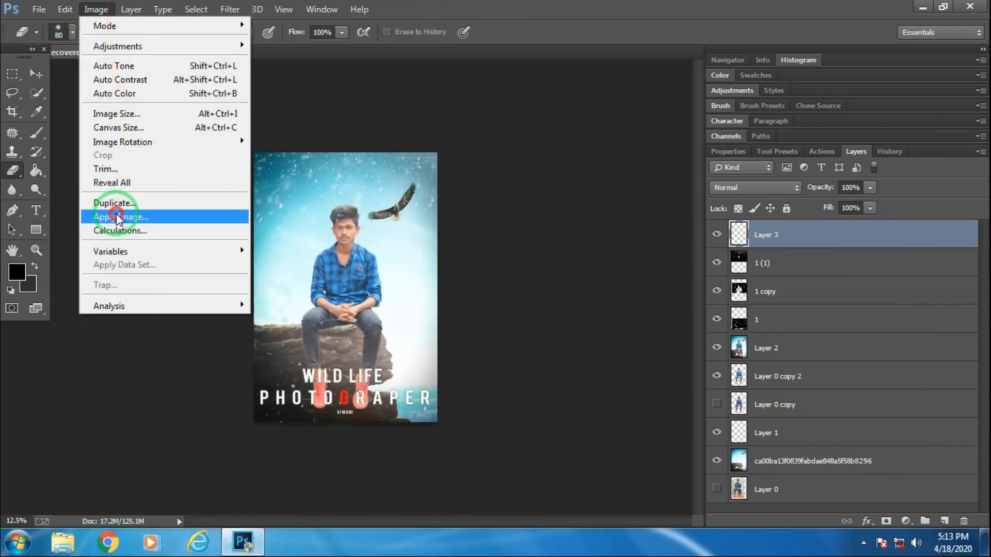
pyautogui.click(625, 145)
pyautogui.hotkey('ctrl', '-')
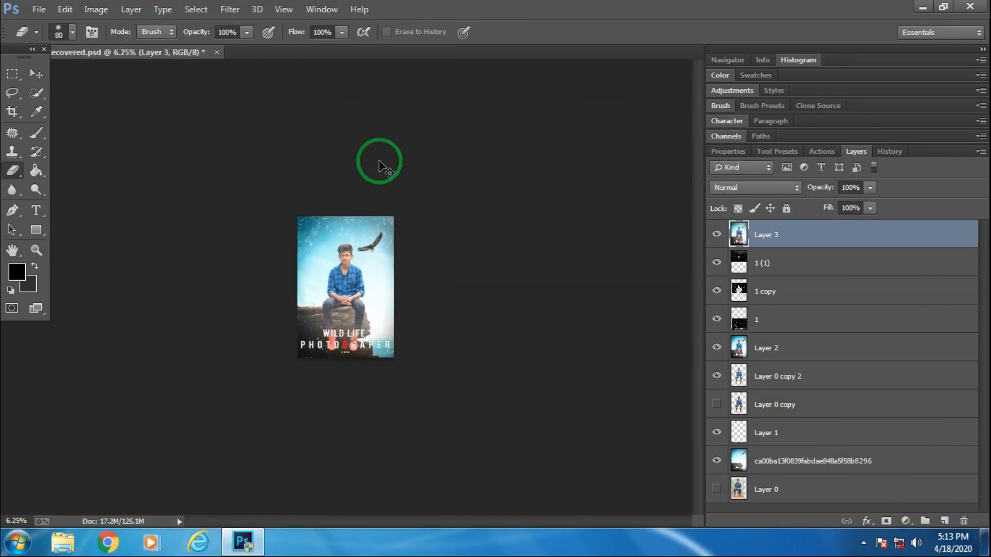
# Examine the merged poster up close and as a whole, checking the snow over the man, sky and rock.
pyautogui.hotkey('ctrl', '+')
pyautogui.hotkey('ctrl', '+')
pyautogui.hotkey('ctrl', '+')
pyautogui.hotkey('ctrl', '+')
pyautogui.hotkey('ctrl', '+')
pyautogui.moveTo(699, 250); pyautogui.dragTo(432, 99)
pyautogui.hotkey('ctrl', '-')
pyautogui.hotkey('ctrl', '-')
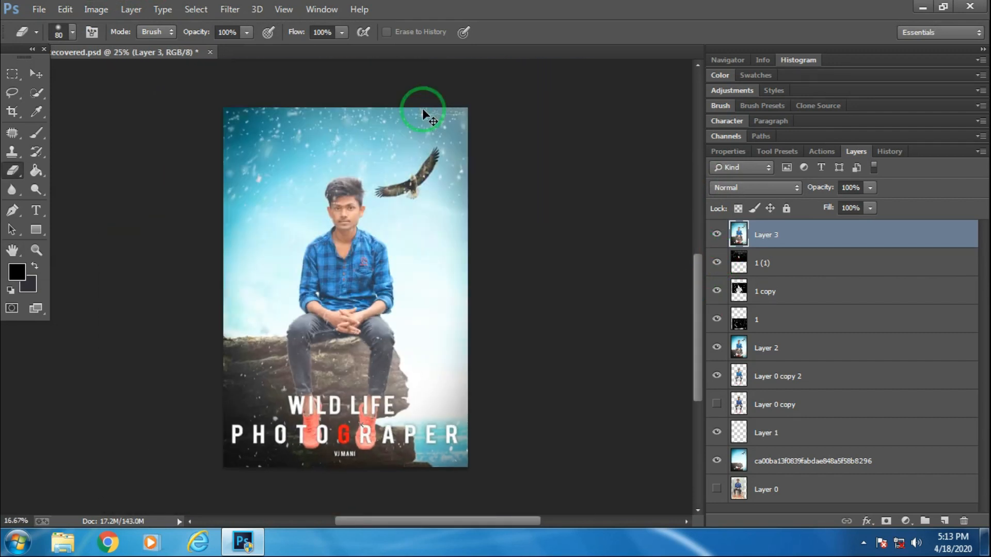
pyautogui.hotkey('ctrl', '+')
pyautogui.hotkey('ctrl', '+')
pyautogui.hotkey('ctrl', '+')
pyautogui.hotkey('ctrl', '+')
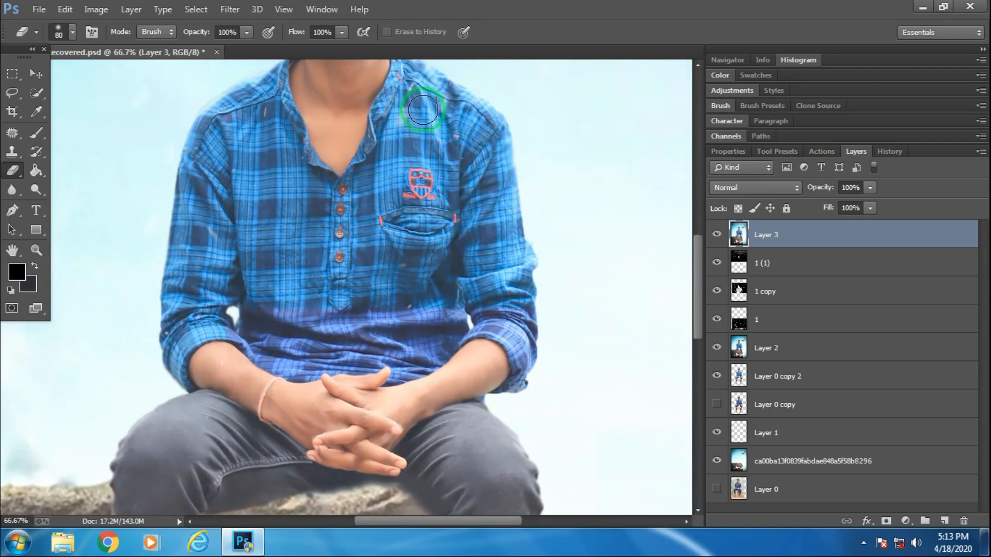
pyautogui.hotkey('ctrl', '-')
pyautogui.hotkey('ctrl', '-')
pyautogui.hotkey('ctrl', '-')
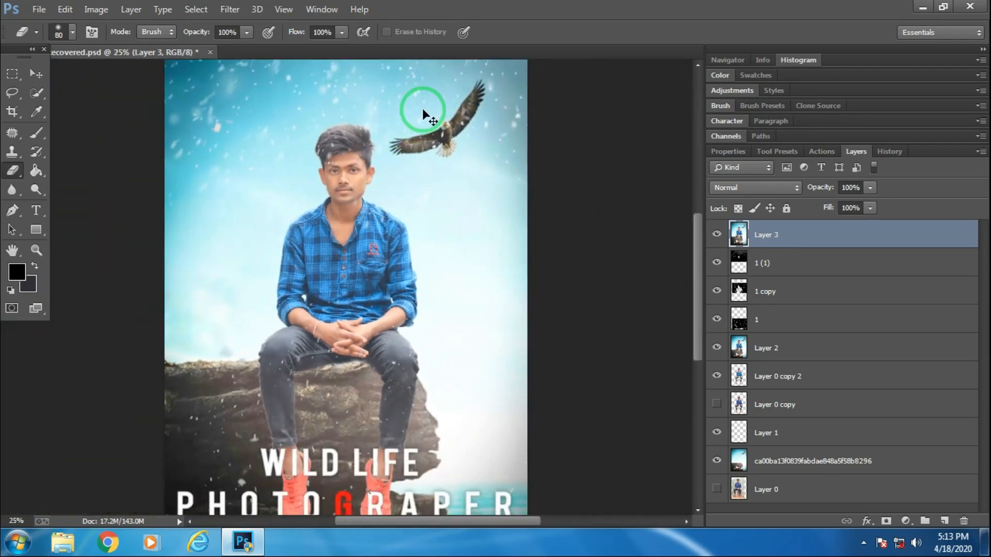
pyautogui.hotkey('ctrl', '-')
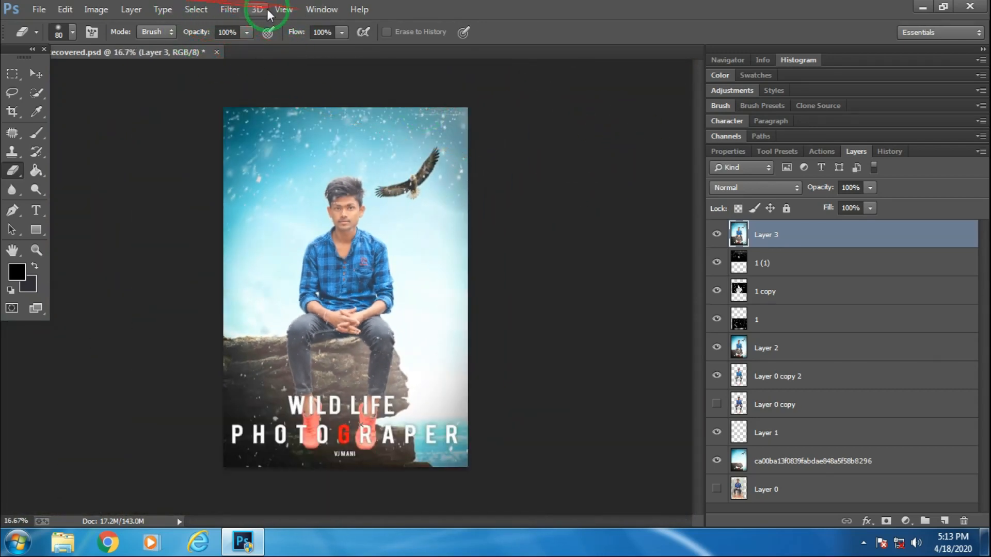
# Reorder snow layer 1 to sit directly beneath Layer 3, above overlay 1 (1).
pyautogui.click(229, 9)
pyautogui.click(817, 320)
pyautogui.moveTo(816, 316); pyautogui.dragTo(814, 253)
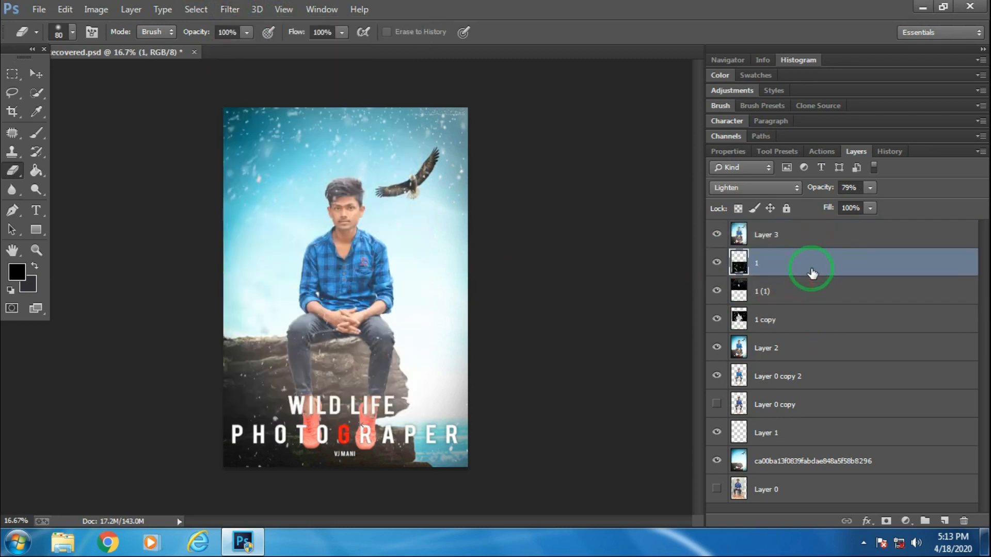
# Duplicate overlay 1 (1) and place the copy above Layer 3.
pyautogui.moveTo(901, 268)
pyautogui.mouseDown()
pyautogui.moveTo(929, 354)
pyautogui.moveTo(906, 279)
pyautogui.mouseUp()
pyautogui.moveTo(884, 324)
pyautogui.mouseDown()
pyautogui.moveTo(930, 483)
pyautogui.moveTo(877, 325)
pyautogui.mouseUp()
pyautogui.moveTo(932, 411); pyautogui.dragTo(945, 520)
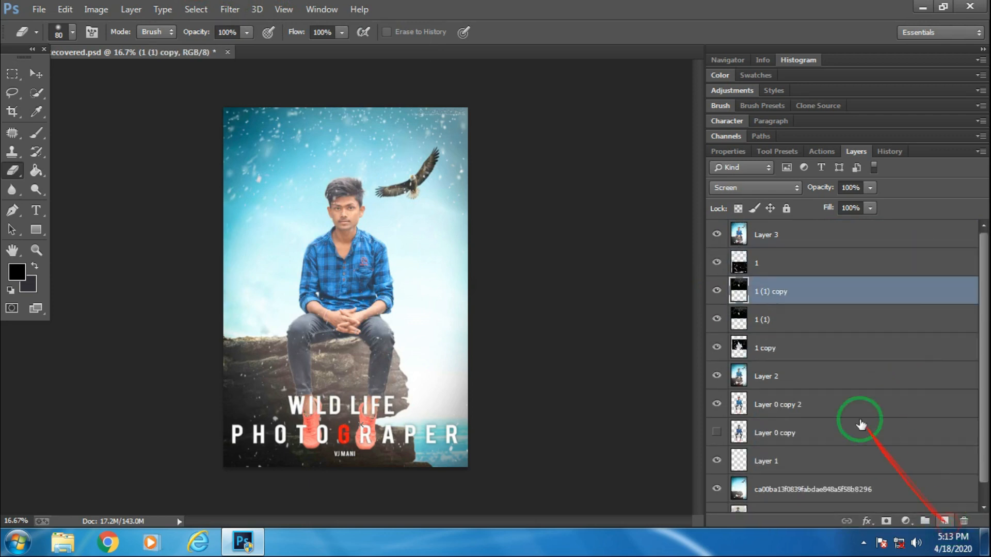
pyautogui.doubleClick(809, 281)
pyautogui.click(891, 81)
pyautogui.moveTo(826, 279)
pyautogui.mouseDown()
pyautogui.moveTo(828, 292)
pyautogui.moveTo(818, 237)
pyautogui.moveTo(823, 266)
pyautogui.mouseUp()
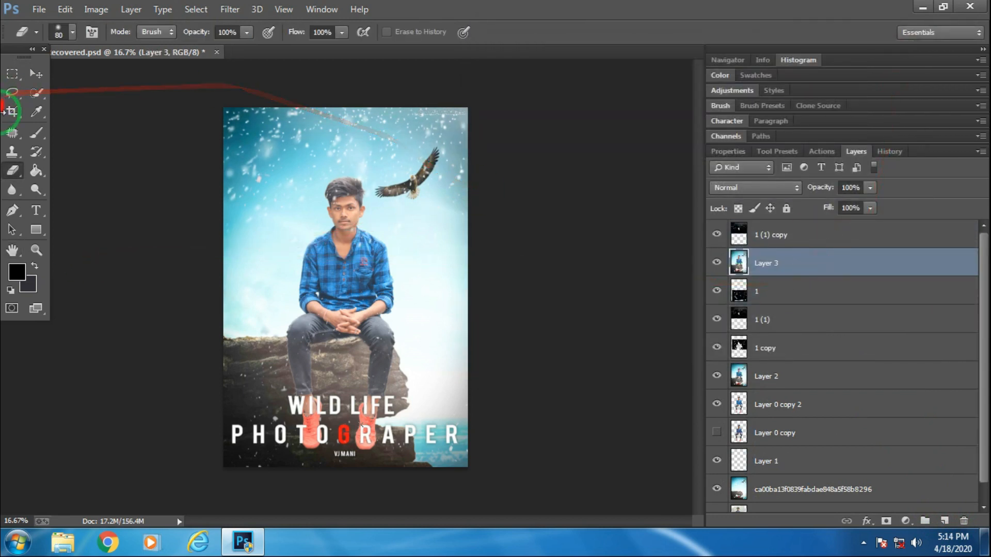
# Move the copy of overlay 1 (1) down and to the right across the poster.
pyautogui.click(36, 74)
pyautogui.moveTo(330, 167); pyautogui.dragTo(374, 192)
pyautogui.moveTo(373, 161); pyautogui.dragTo(345, 427)
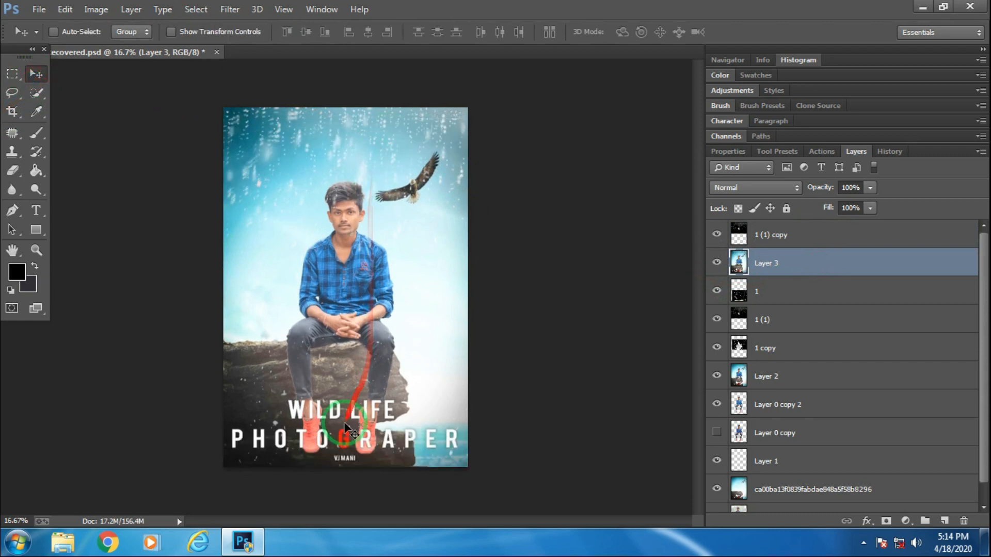
pyautogui.click(852, 235)
pyautogui.moveTo(376, 151); pyautogui.dragTo(469, 243)
pyautogui.rightClick(421, 240)
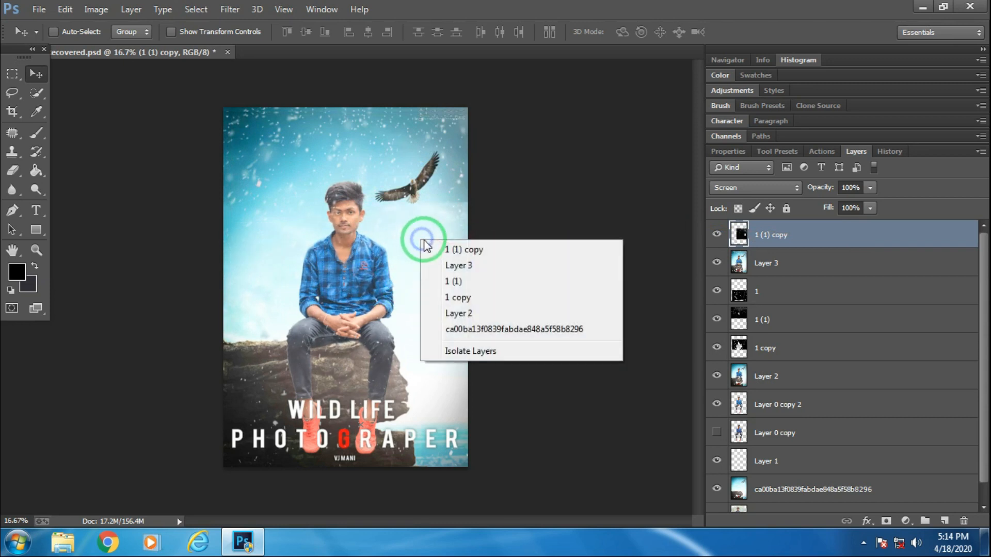
# Compare the poster with and without the 1 (1) copy overlay, and delete that layer.
pyautogui.click(716, 237)
pyautogui.click(715, 237)
pyautogui.click(717, 236)
pyautogui.click(718, 235)
pyautogui.rightClick(838, 229)
pyautogui.click(589, 145)
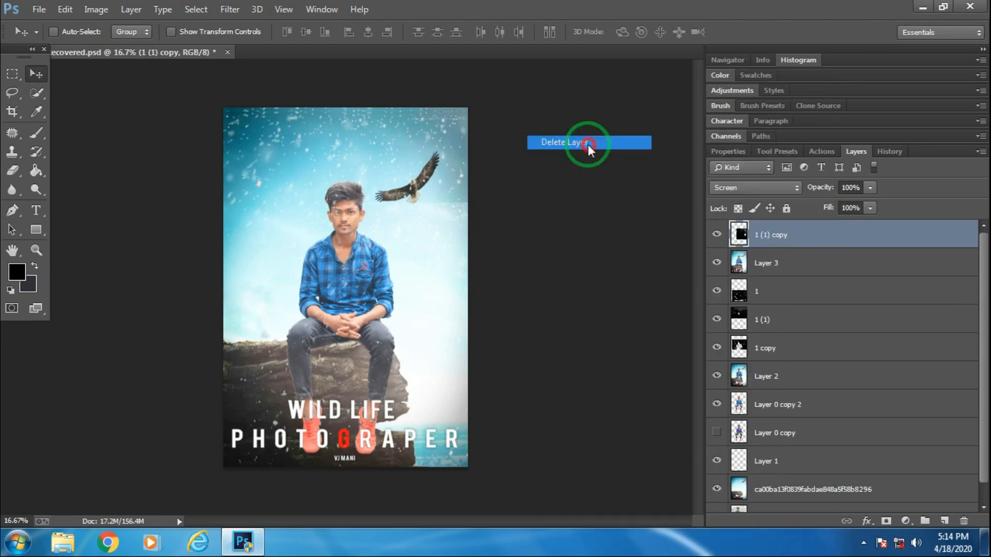
pyautogui.click(449, 209)
pyautogui.click(230, 9)
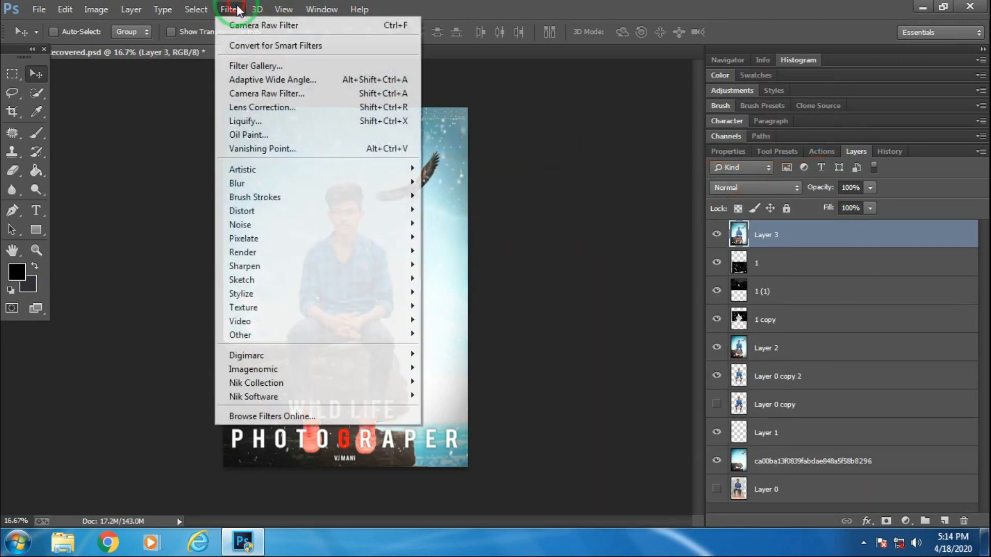
pyautogui.click(264, 94)
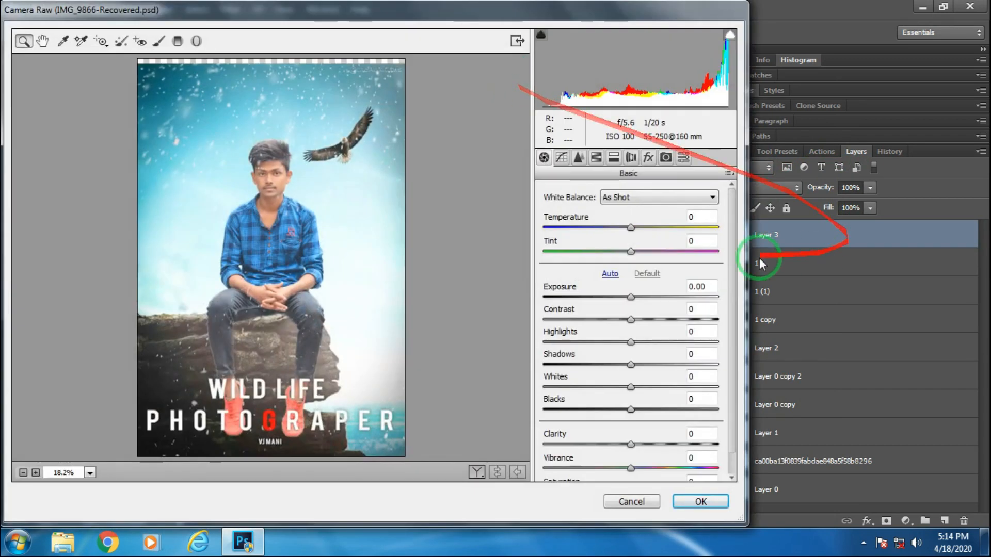
pyautogui.click(632, 502)
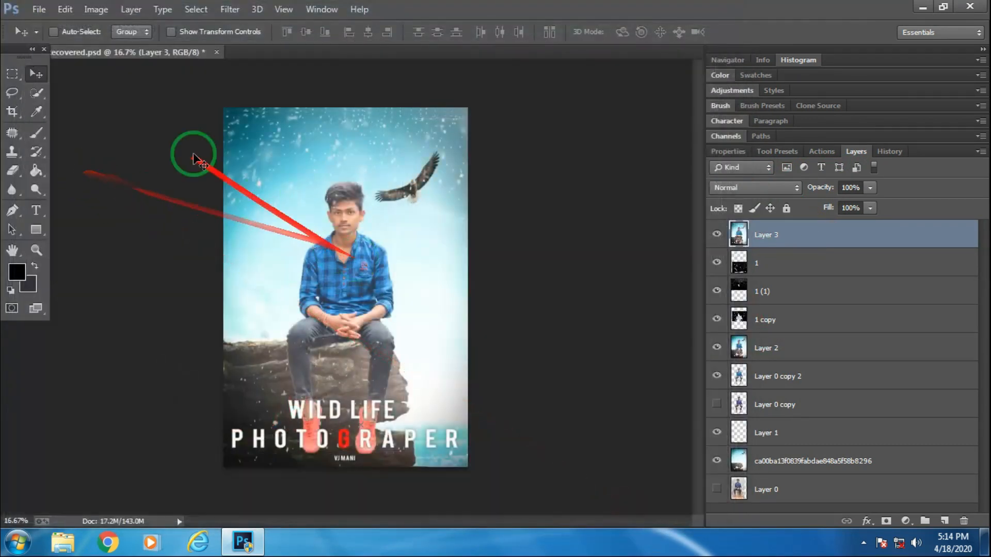
# Move Layer 3 up slightly to close the transparent strip along the poster's upper edge.
pyautogui.moveTo(347, 309); pyautogui.dragTo(348, 301)
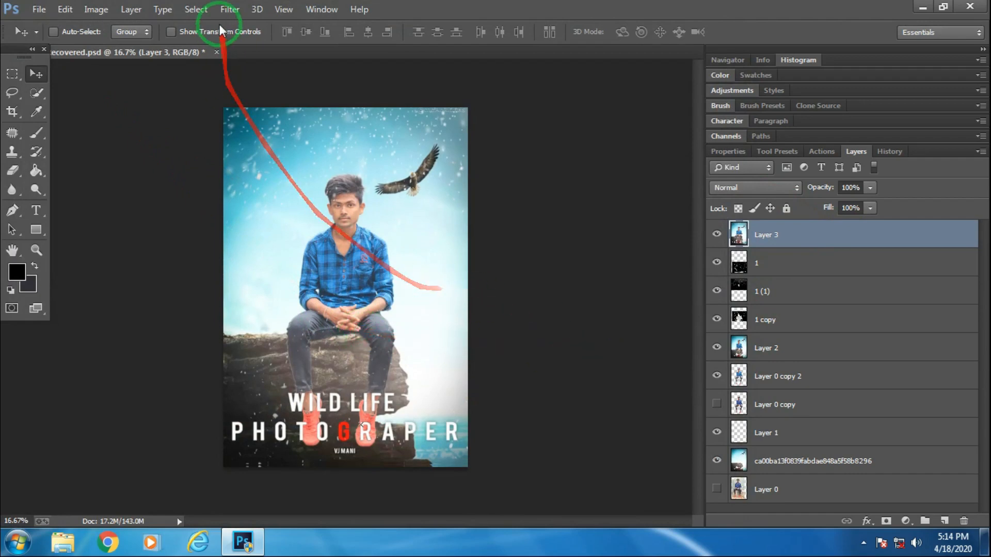
# Set the Blues hue of Layer 3 to -13 in the Camera Raw filter's HSL adjustments.
pyautogui.click(235, 12)
pyautogui.click(289, 91)
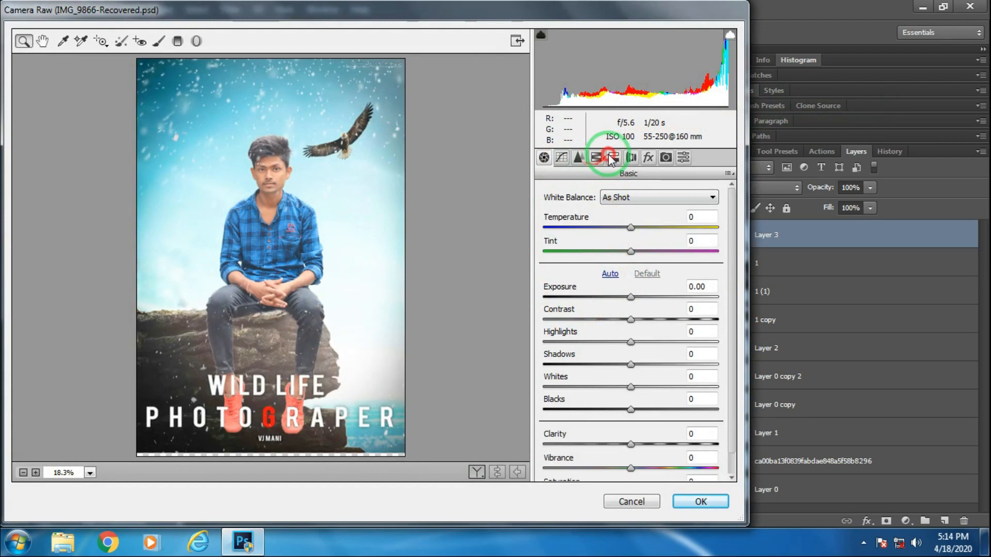
pyautogui.click(604, 157)
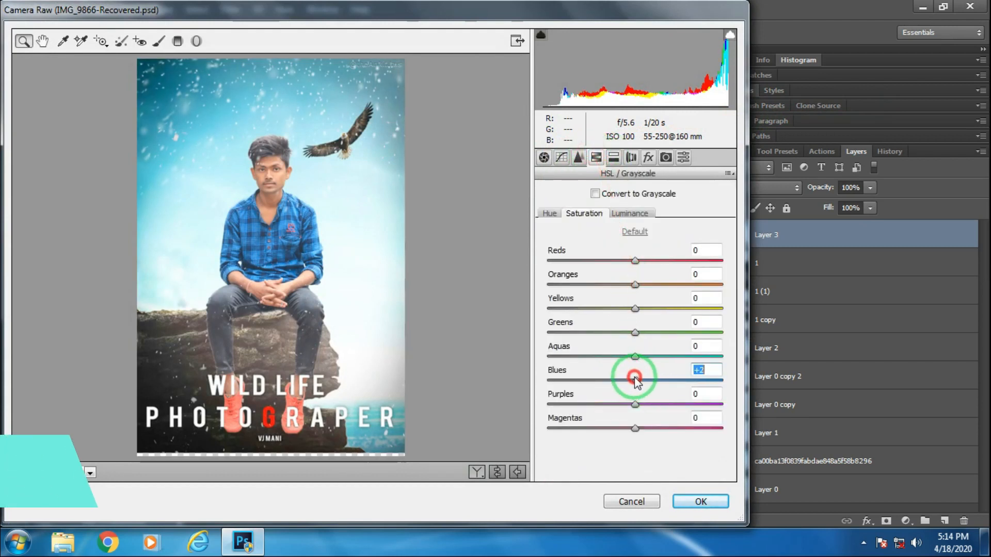
pyautogui.click(549, 213)
pyautogui.moveTo(634, 380); pyautogui.dragTo(623, 381)
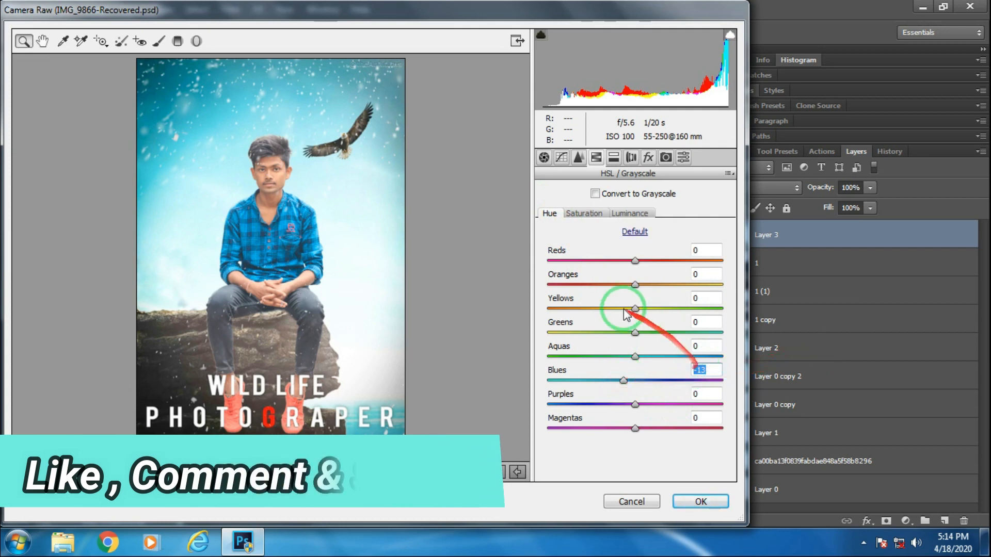
# Raise the Oranges luminance and set saturation to +31 for Yellows, +42 for Greens, +18 for Blues and +25 for Magentas.
pyautogui.click(629, 213)
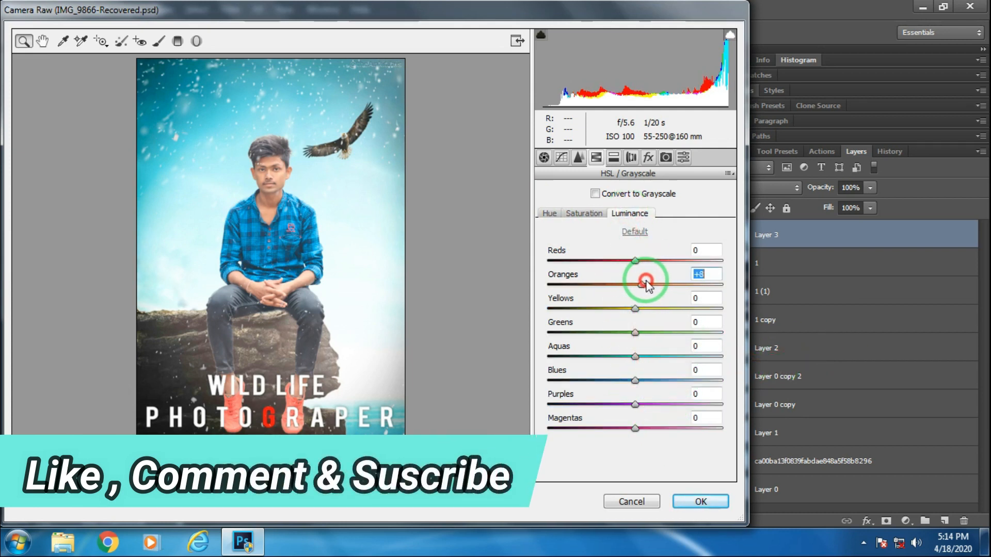
pyautogui.click(584, 213)
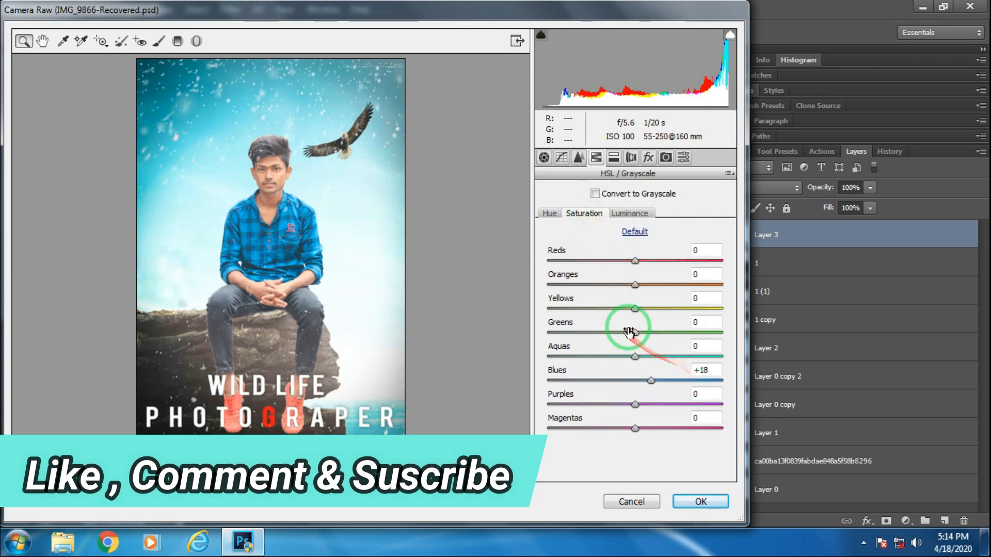
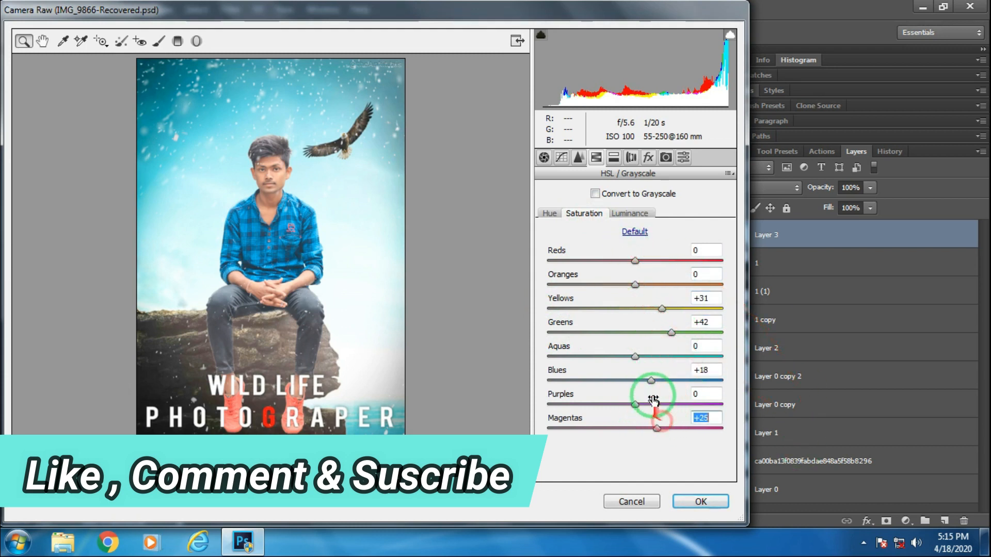
# Set the Aquas hue to +6 and apply the Camera Raw adjustments to Layer 3.
pyautogui.click(559, 214)
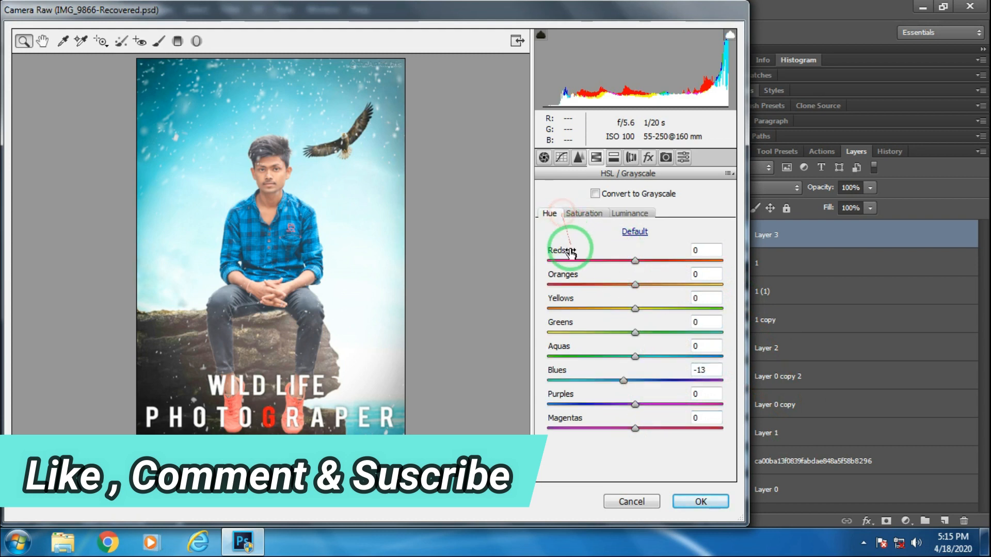
pyautogui.moveTo(634, 356); pyautogui.dragTo(637, 356)
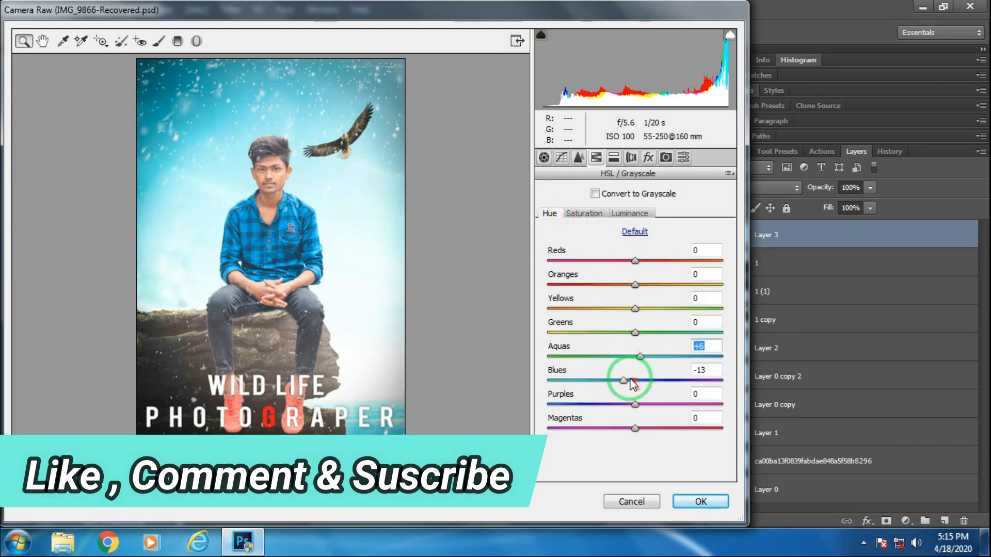
pyautogui.click(699, 502)
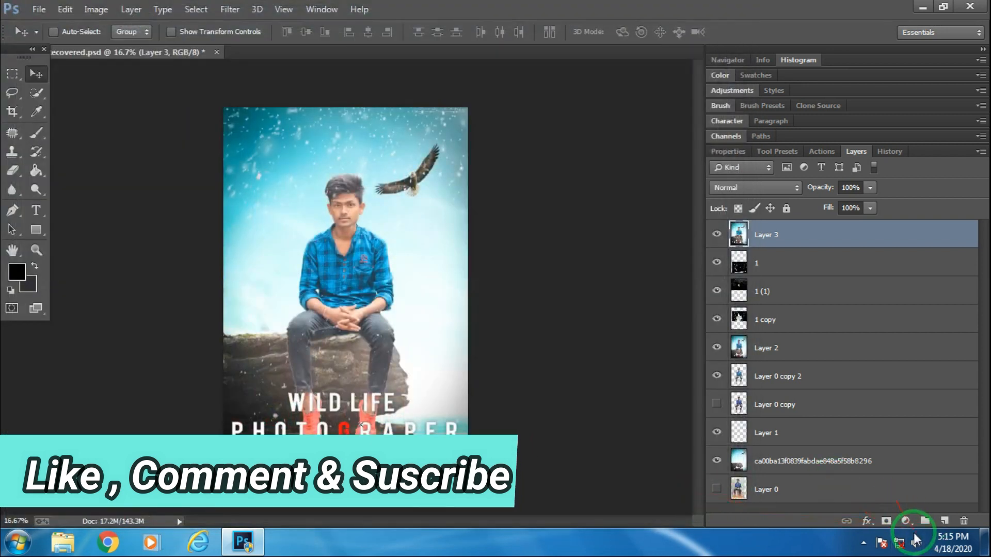
# Add a new layer above Layer 3 and fill it with the merged RGB image using Apply Image in Multiply blending.
pyautogui.scroll(-3, 518, 503)
pyautogui.scroll(3, 518, 503)
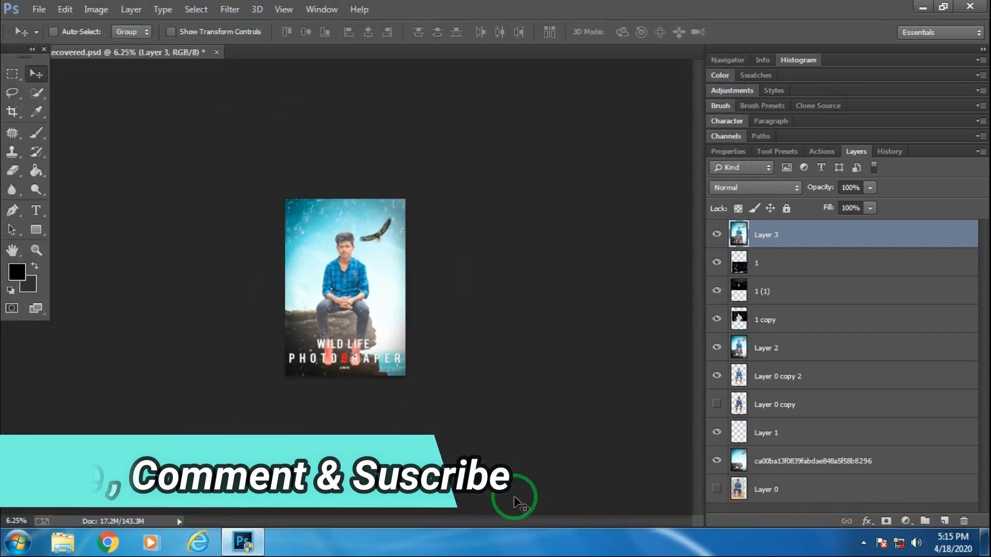
pyautogui.scroll(1, 518, 503)
pyautogui.click(944, 521)
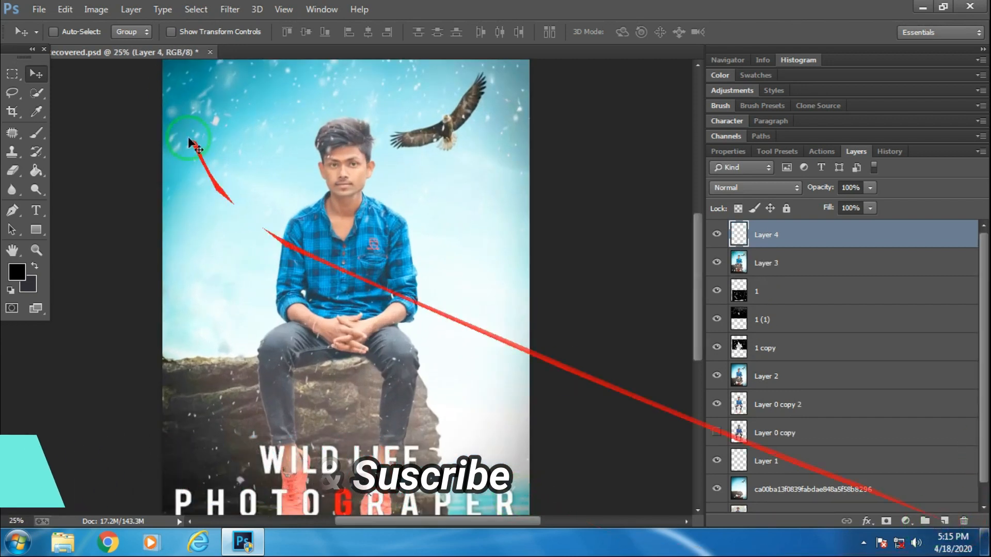
pyautogui.click(96, 9)
pyautogui.click(171, 214)
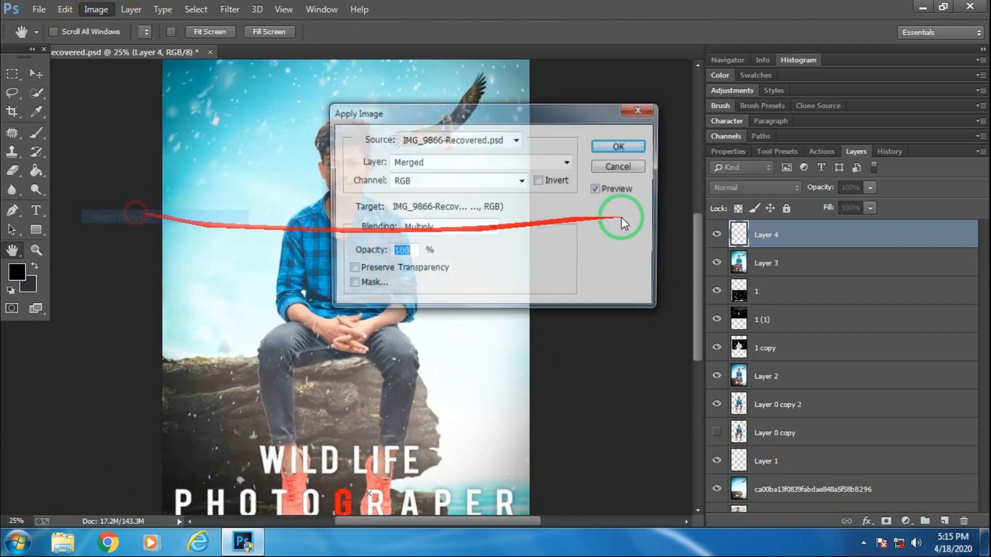
pyautogui.click(612, 148)
# Apply Camera Raw noise reduction to Layer 4 with Luminance set to 20.
pyautogui.hotkey('ctrl', 'shift', 'a')
pyautogui.click(579, 157)
pyautogui.moveTo(544, 337); pyautogui.dragTo(582, 339)
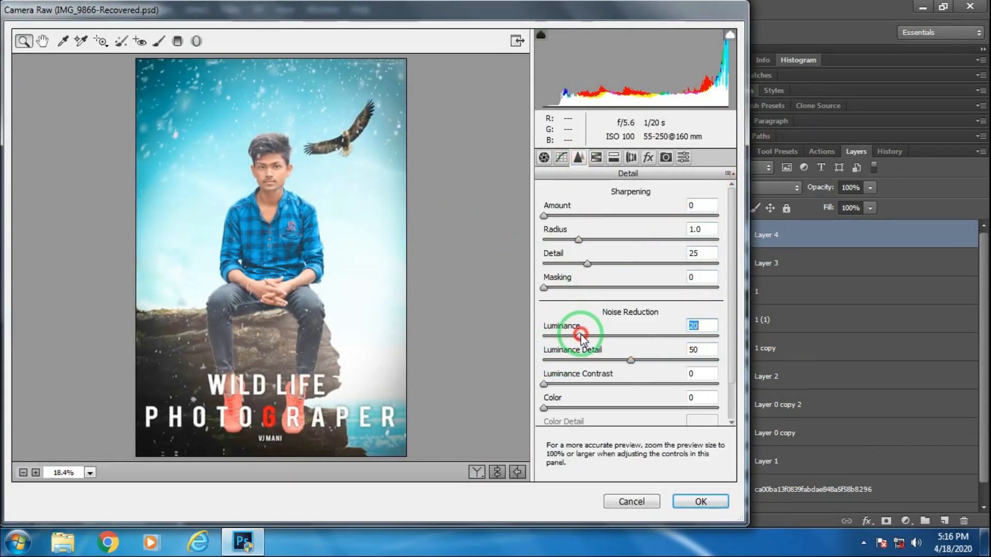
pyautogui.click(698, 500)
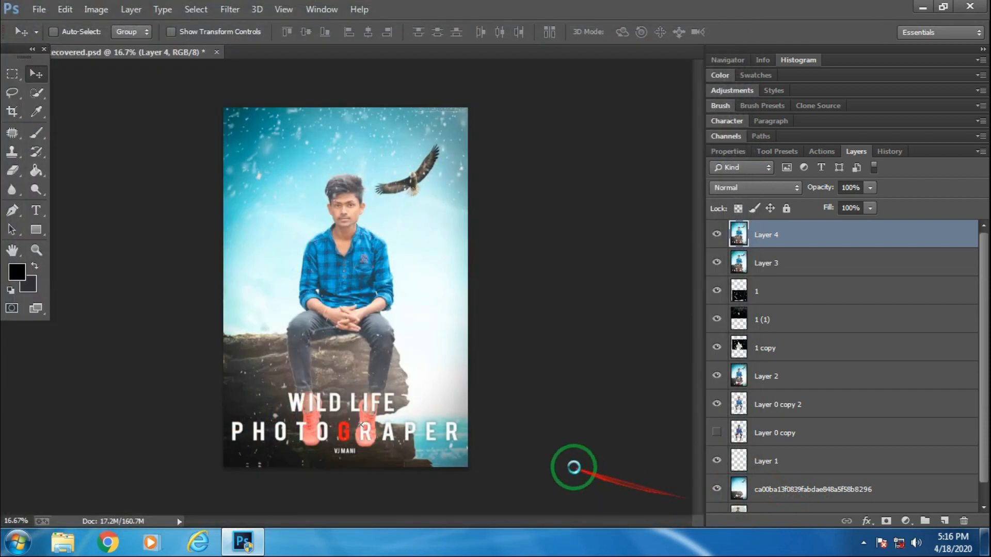
# Try raising the Reds saturation to +51 and the Oranges luminance on Layer 4 with the Camera Raw filter.
pyautogui.hotkey('ctrl', '+')
pyautogui.hotkey('ctrl', '+')
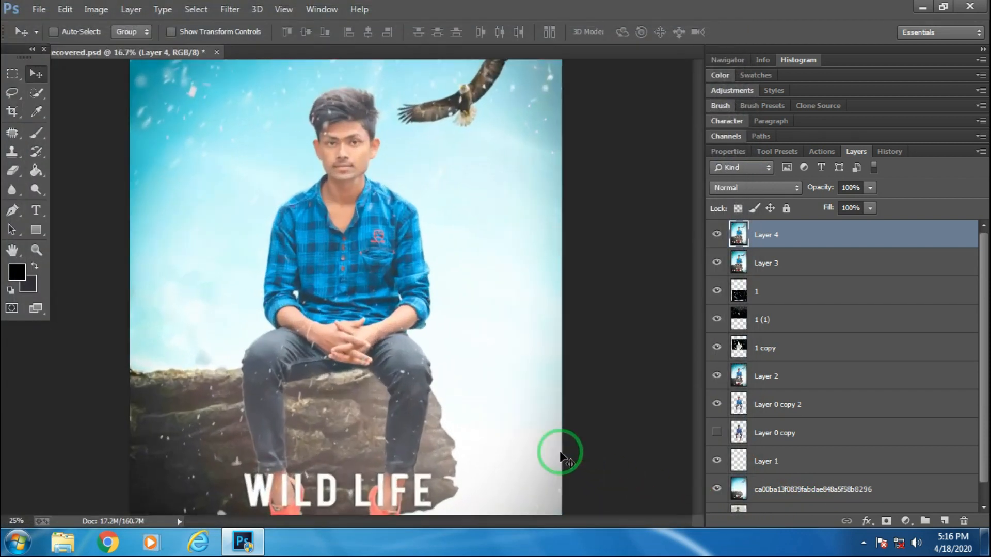
pyautogui.click(242, 12)
pyautogui.click(258, 93)
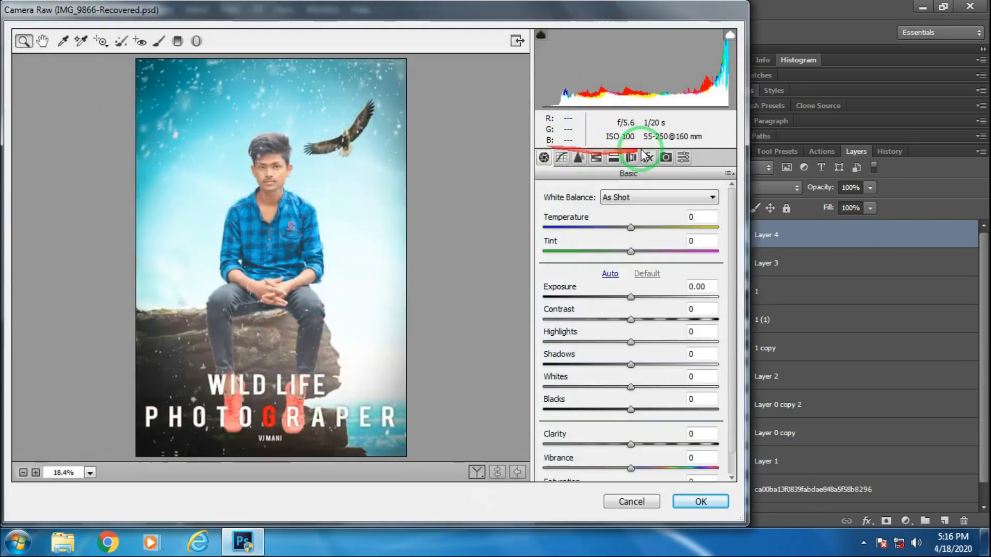
pyautogui.click(614, 157)
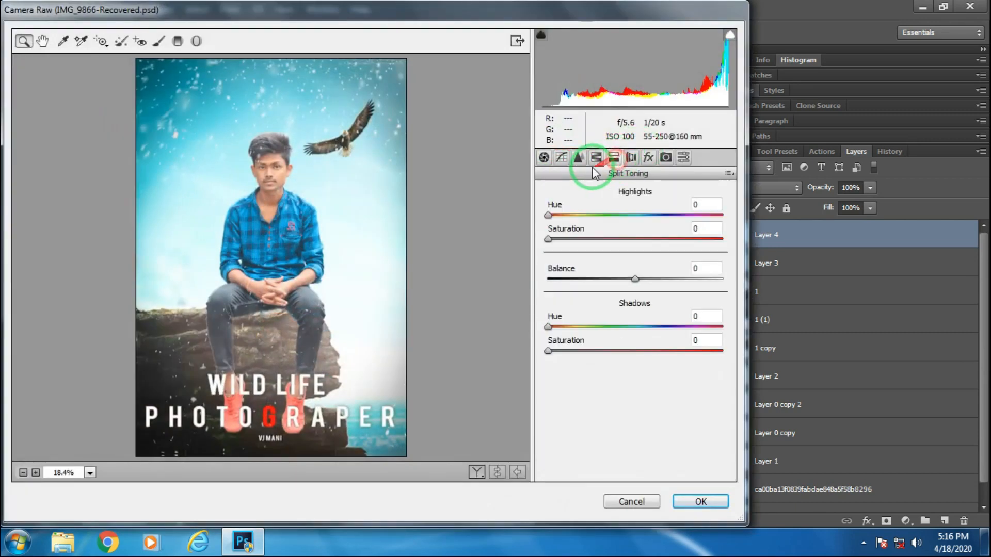
pyautogui.click(597, 157)
pyautogui.click(584, 213)
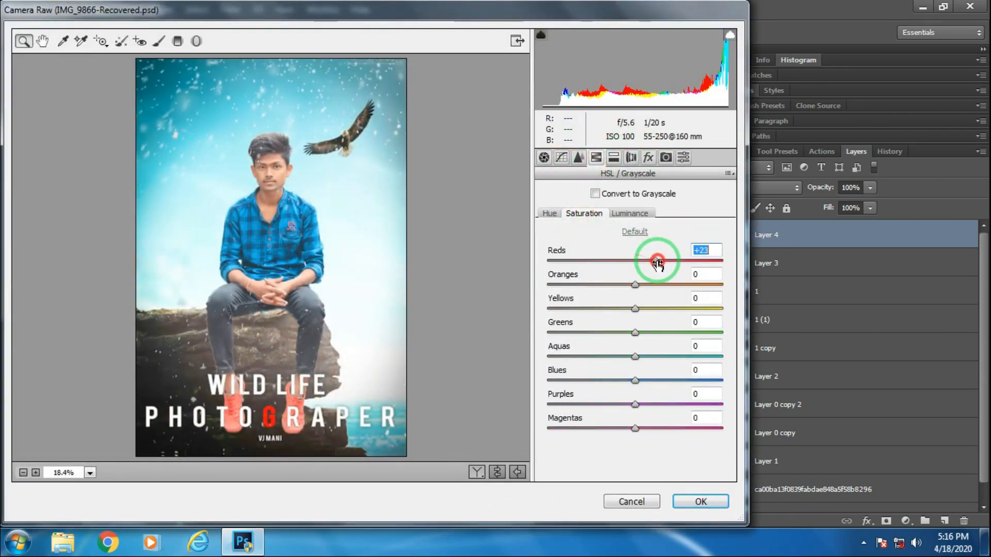
pyautogui.click(634, 214)
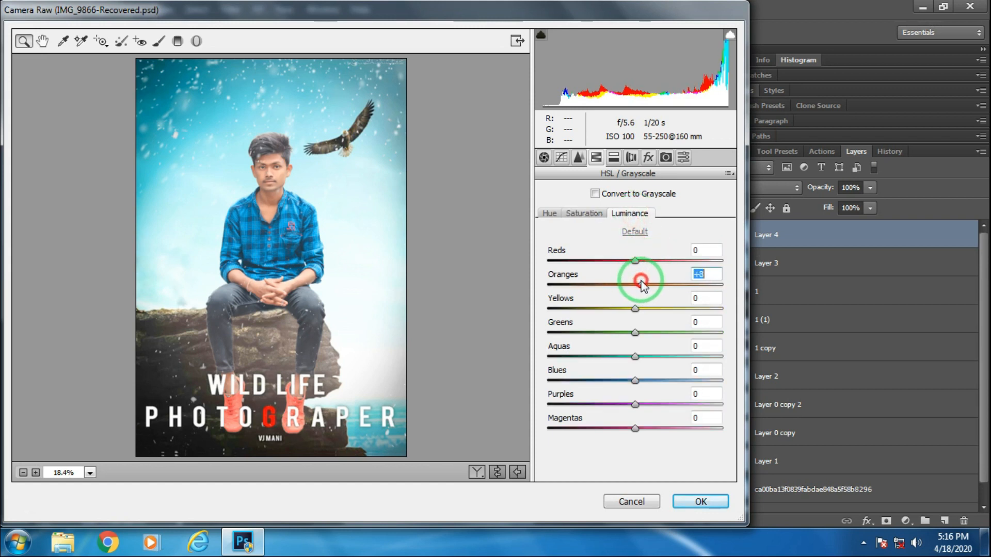
pyautogui.moveTo(619, 258); pyautogui.dragTo(647, 261)
pyautogui.click(596, 213)
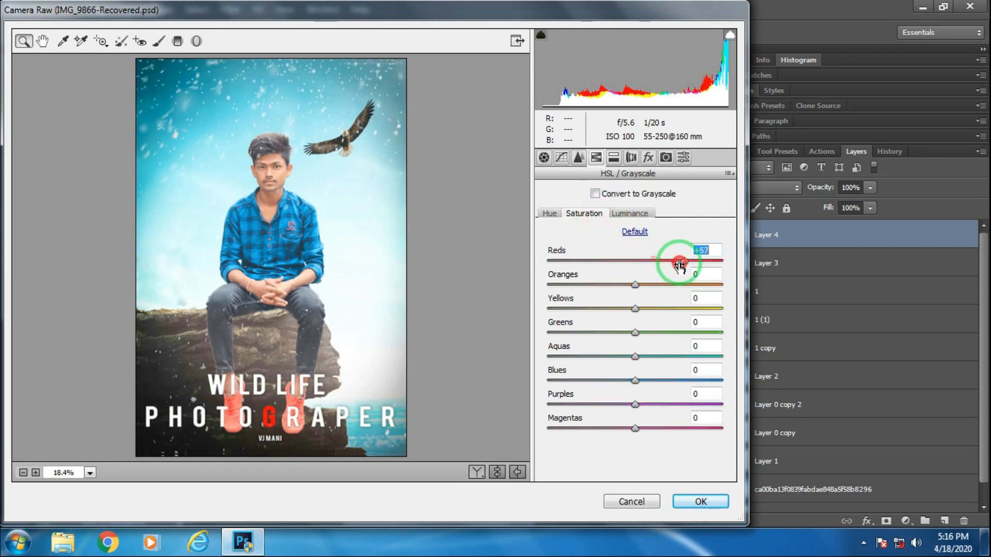
pyautogui.moveTo(676, 266); pyautogui.dragTo(676, 266)
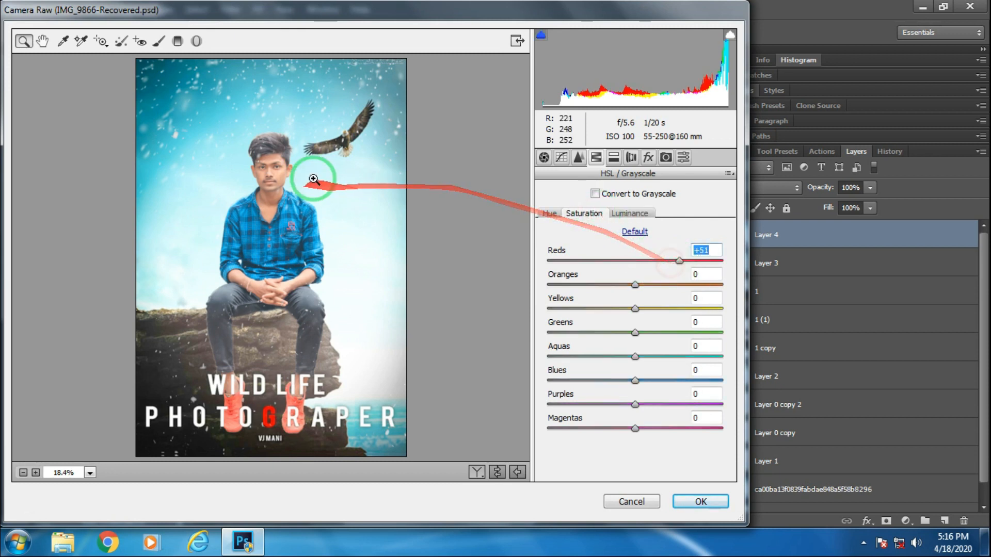
# Check the skin tones on the man's face, reset the Reds saturation to 0, and close the Camera Raw filter with OK.
pyautogui.scroll(3, 313, 179)
pyautogui.click(292, 135)
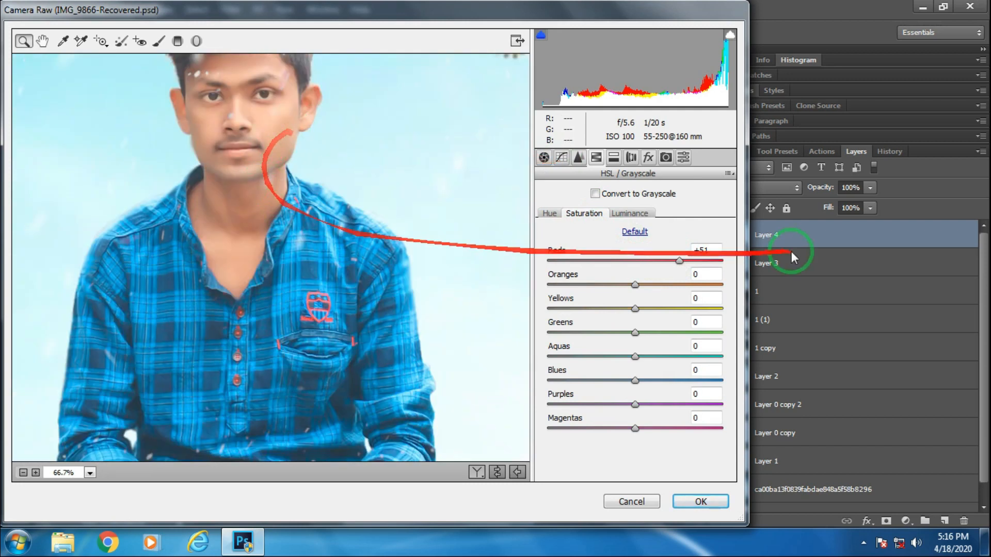
pyautogui.doubleClick(667, 262)
pyautogui.scroll(-3, 520, 270)
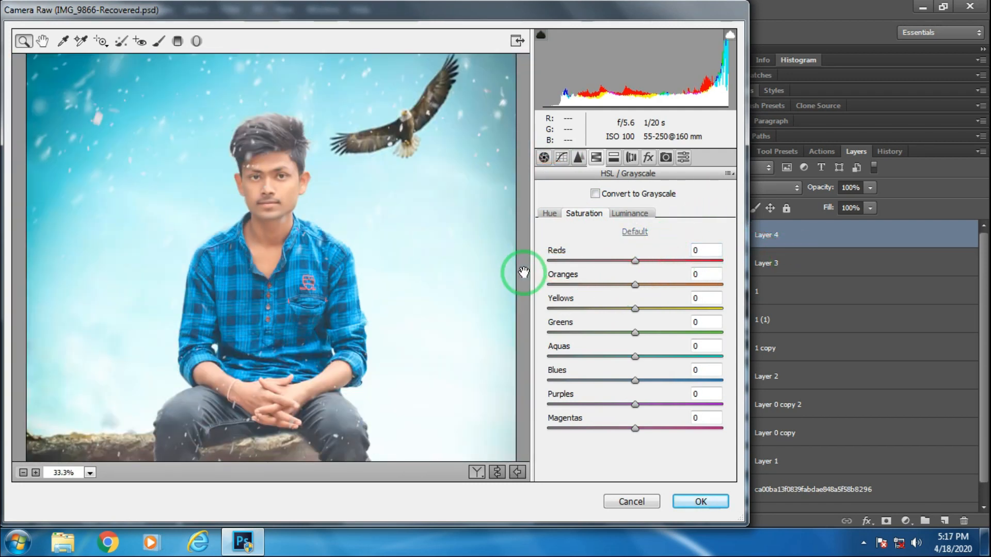
pyautogui.scroll(-4, 524, 272)
pyautogui.scroll(-1, 524, 273)
pyautogui.scroll(4, 524, 272)
pyautogui.scroll(-1, 524, 273)
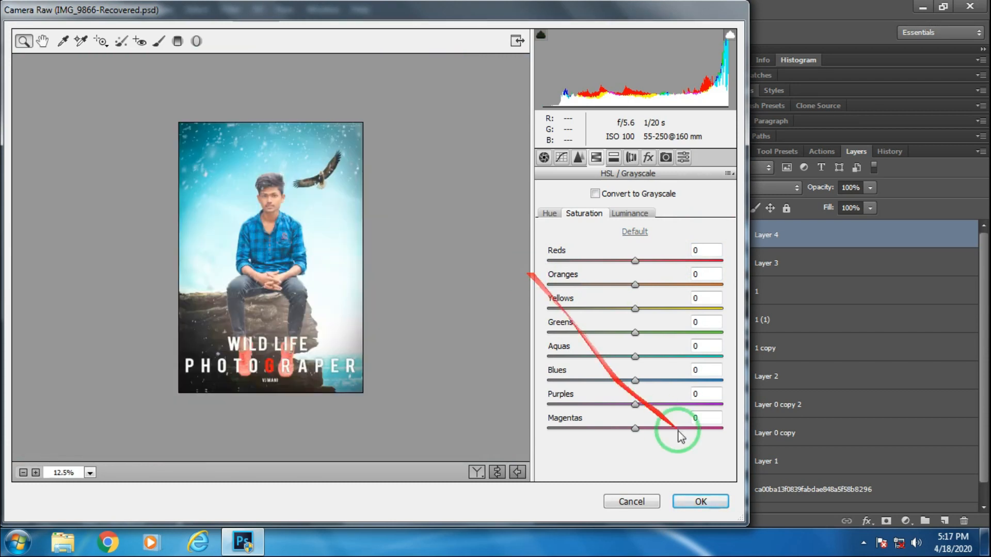
pyautogui.click(690, 501)
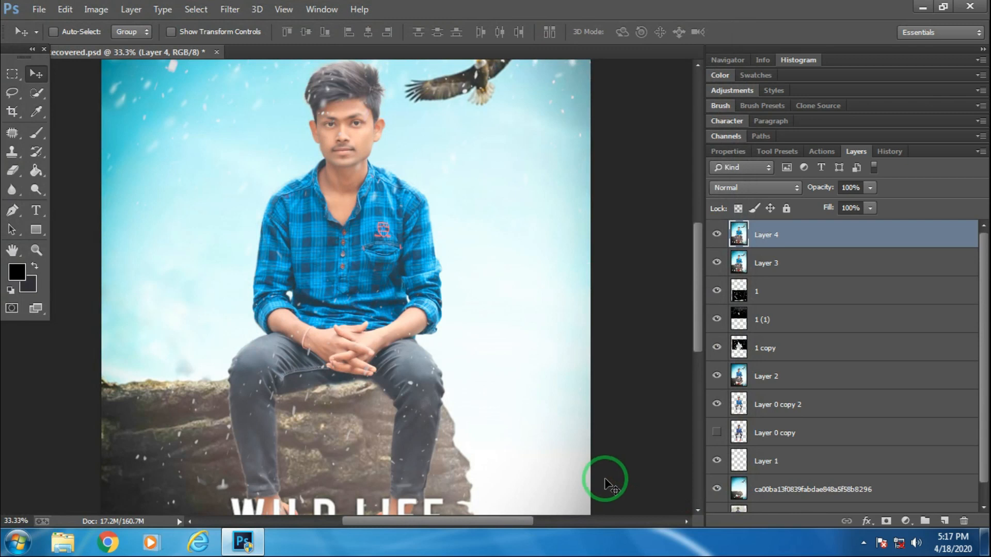
# Place the high_quality_lens_flares_in_png_05 image from the Downloads folder as a linked layer above Layer 4.
pyautogui.hotkey('ctrl', '-')
pyautogui.hotkey('ctrl', '-')
pyautogui.click(57, 8)
pyautogui.moveTo(39, 9)
pyautogui.click(72, 227)
pyautogui.moveTo(984, 161); pyautogui.dragTo(983, 310)
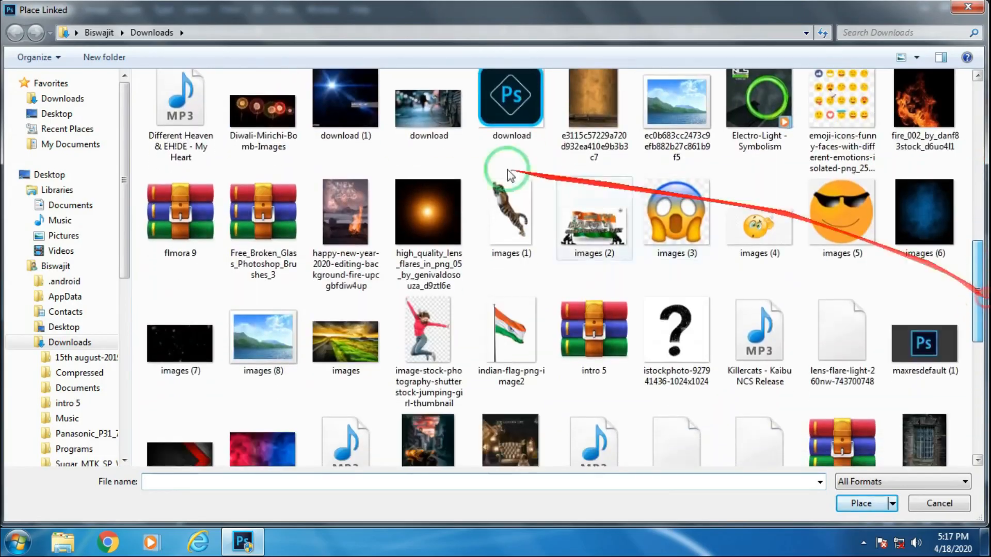
pyautogui.doubleClick(428, 212)
# Enlarge the lens flare to about 314% by 302%, position it over the man's upper body, and blend it in Screen mode.
pyautogui.moveTo(332, 281); pyautogui.dragTo(467, 359)
pyautogui.moveTo(376, 279); pyautogui.dragTo(310, 235)
pyautogui.click(797, 188)
pyautogui.click(738, 120)
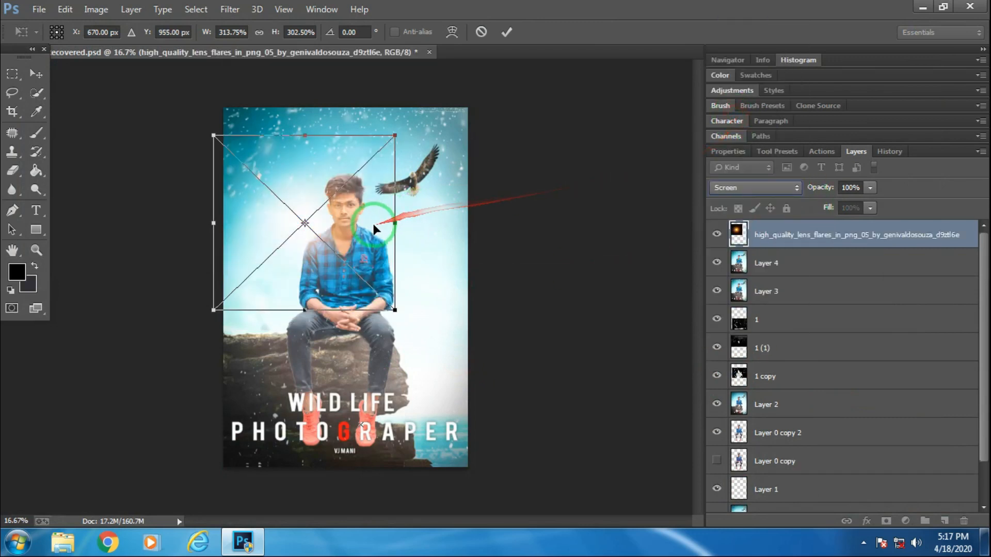
pyautogui.doubleClick(382, 238)
pyautogui.moveTo(347, 265); pyautogui.dragTo(348, 266)
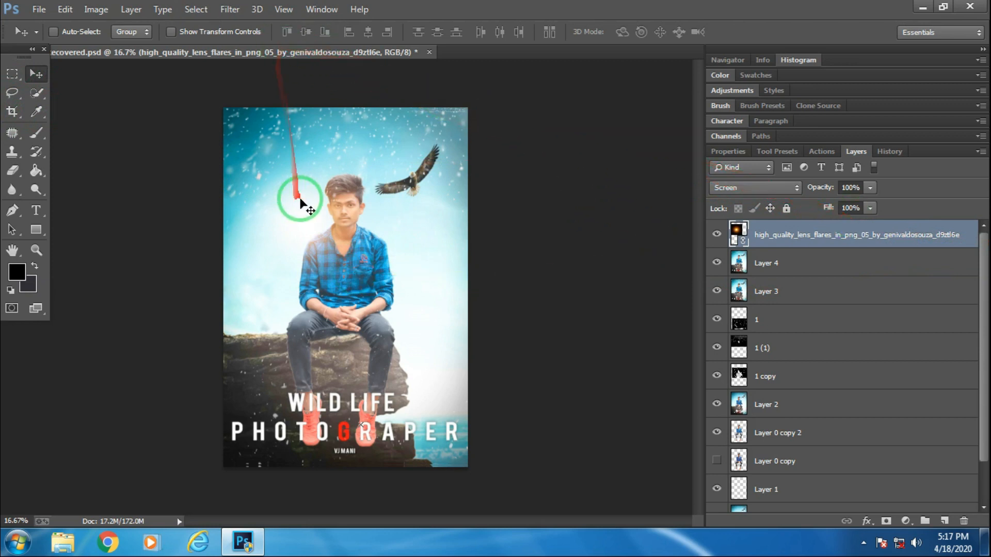
# Apply a Gaussian Blur to the lens flare layer, trying radii of 60.7 and 22.3 pixels.
pyautogui.click(233, 12)
pyautogui.moveTo(408, 188)
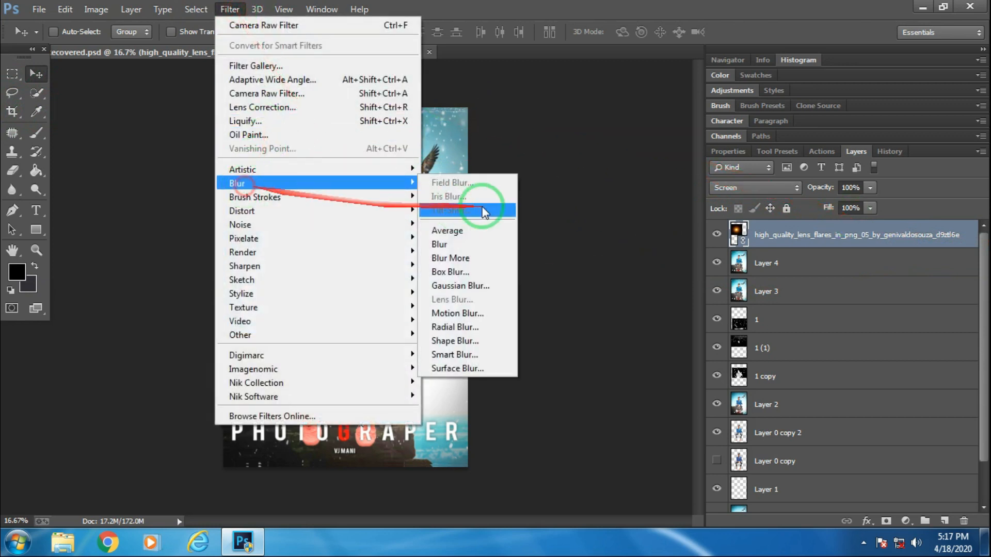
pyautogui.click(454, 283)
pyautogui.click(783, 290)
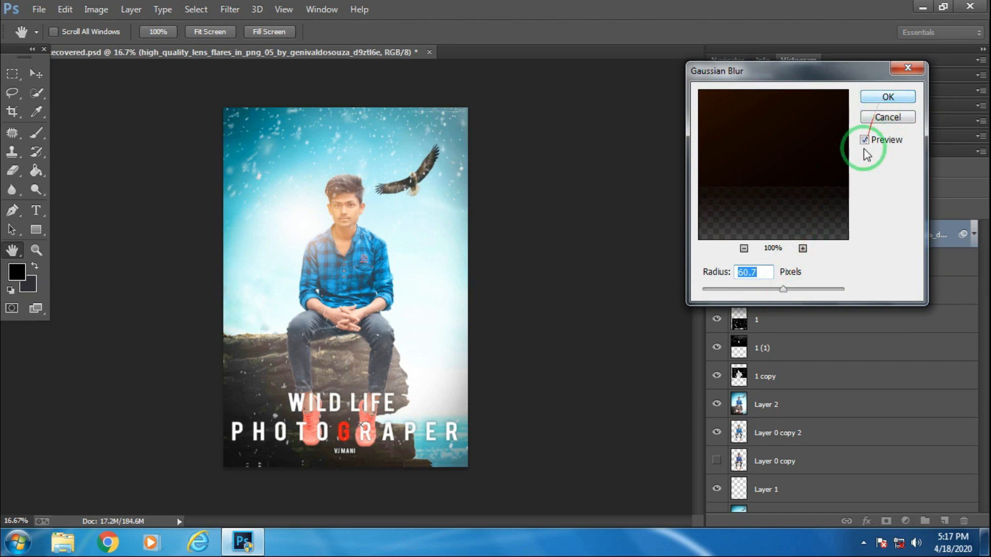
pyautogui.click(765, 290)
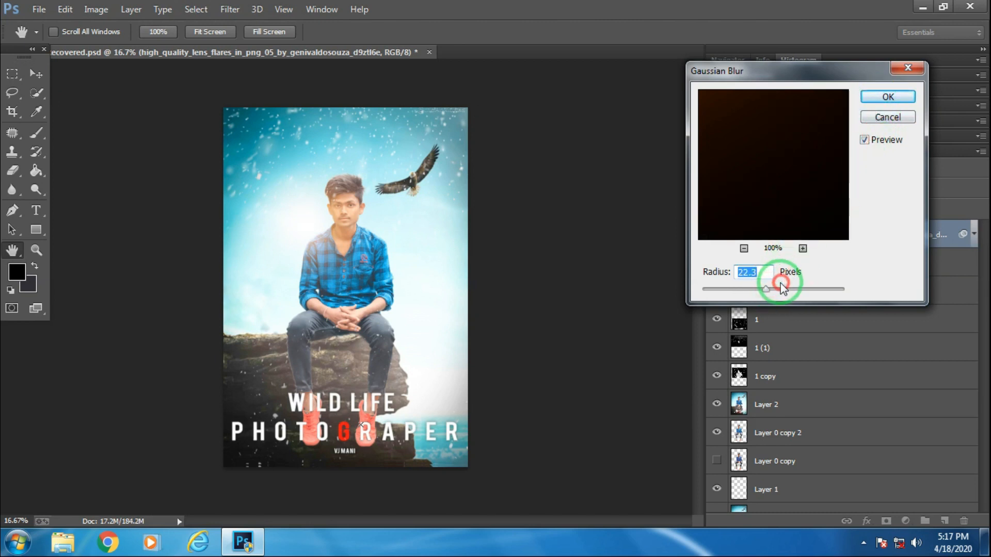
pyautogui.click(887, 97)
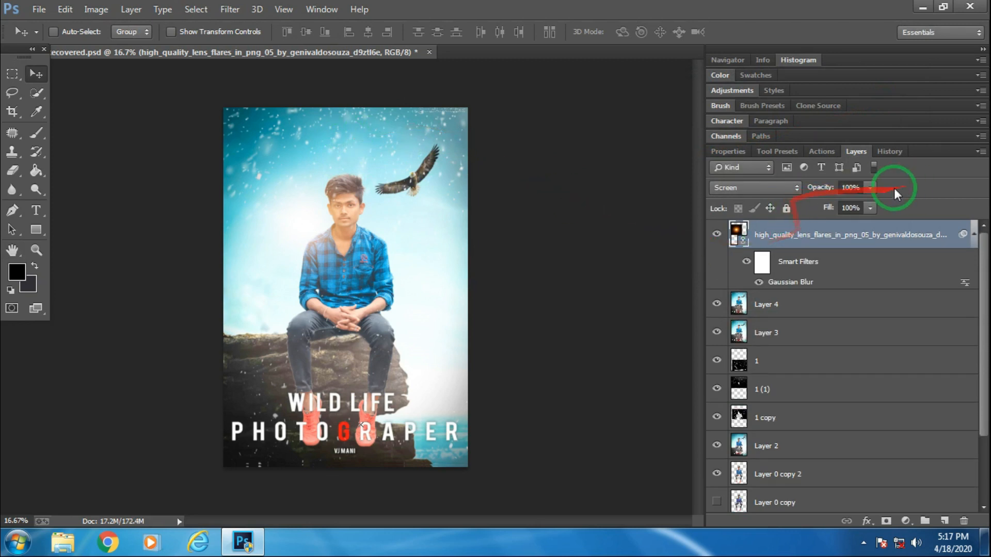
# Lower the lens flare layer's opacity to 51% and check the glow around the man.
pyautogui.moveTo(869, 208); pyautogui.dragTo(837, 206)
pyautogui.click(344, 101)
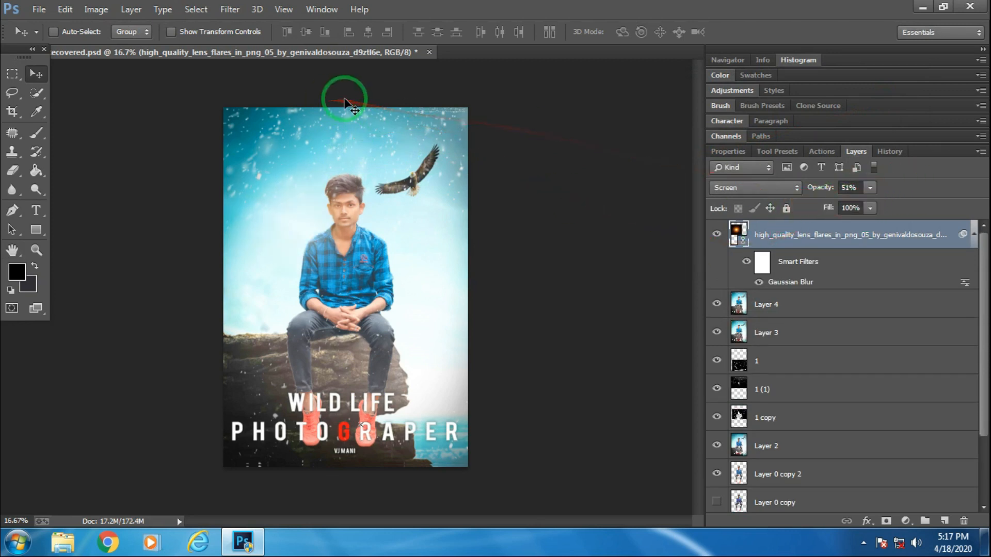
pyautogui.hotkey('ctrl', '+')
pyautogui.hotkey('ctrl', '+')
pyautogui.scroll(2, 696, 252)
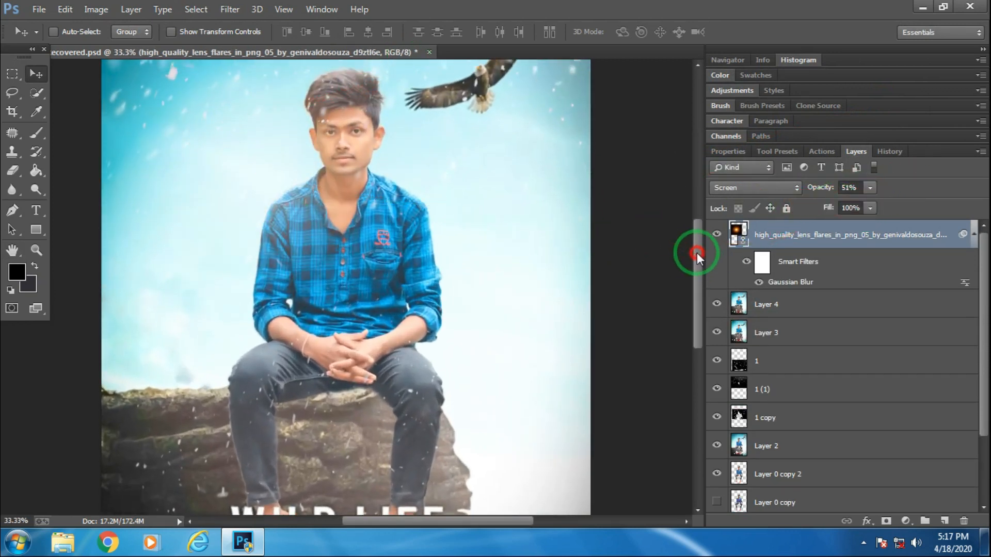
# Move the lens flare down and to the right on the poster, and duplicate its layer.
pyautogui.moveTo(291, 207); pyautogui.dragTo(612, 316)
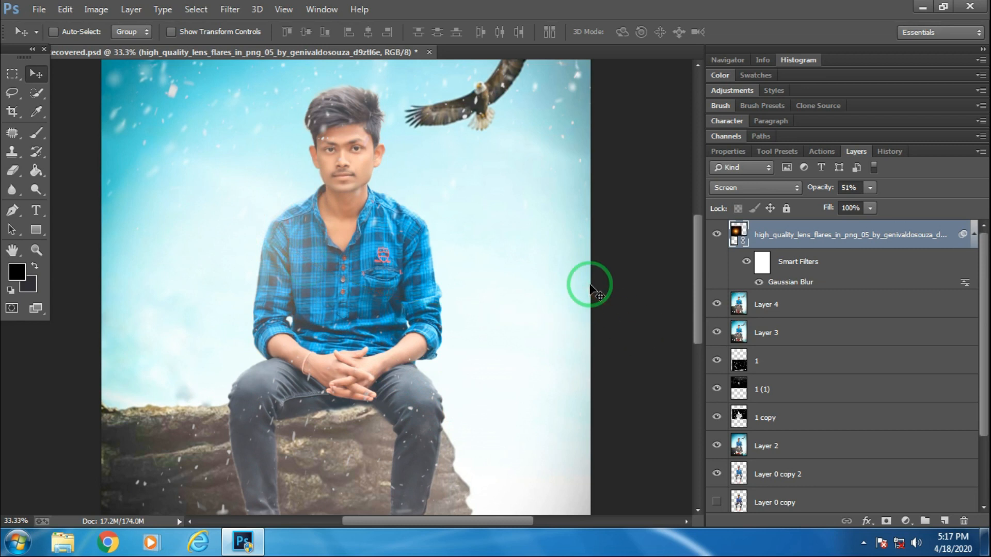
pyautogui.hotkey('ctrl', '-')
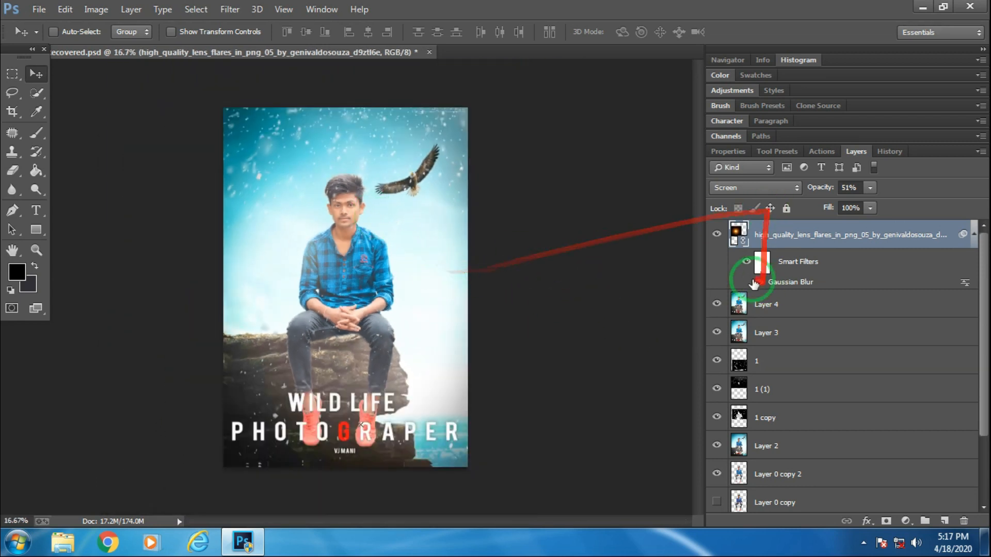
pyautogui.moveTo(313, 240); pyautogui.dragTo(440, 327)
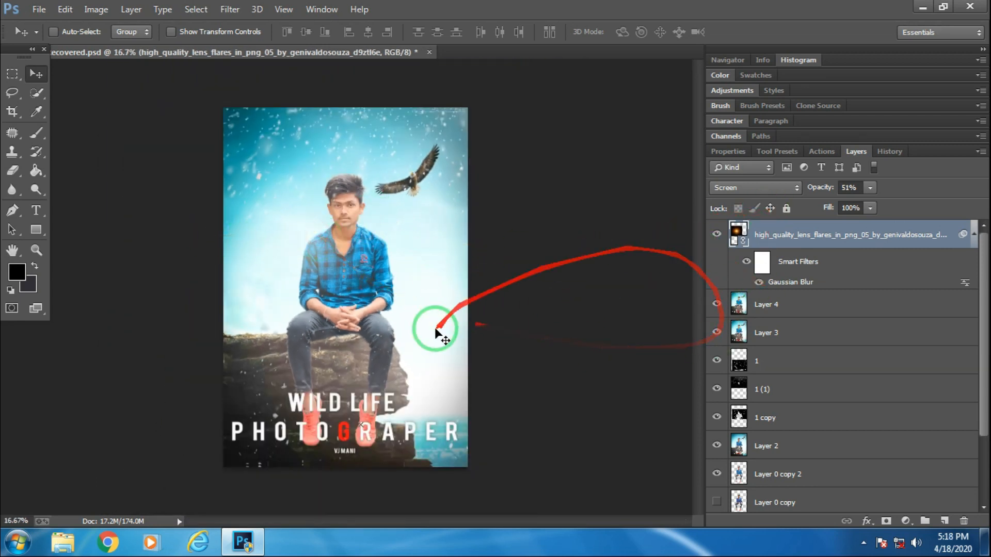
pyautogui.moveTo(946, 235); pyautogui.dragTo(944, 520)
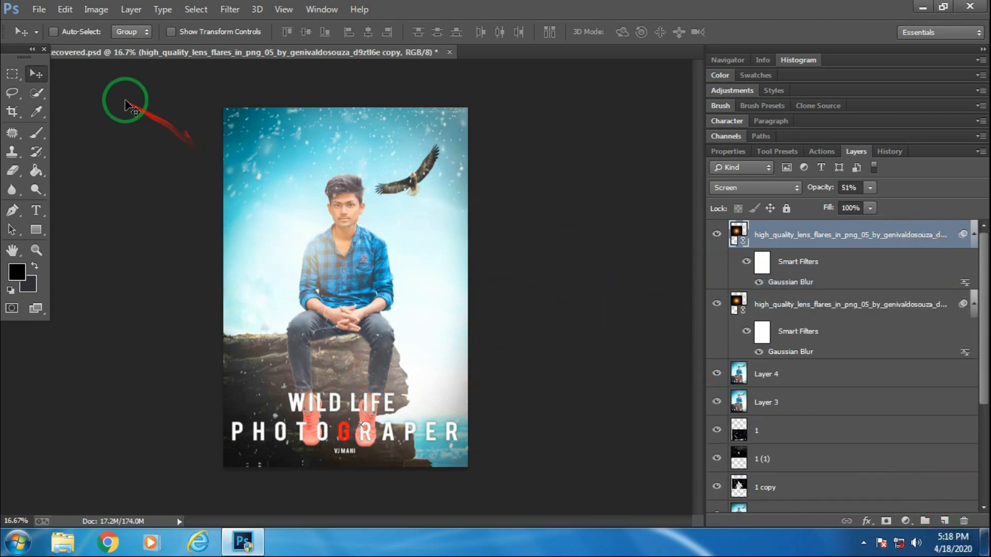
# Move the duplicated lens flare down and to the right, towards the poster's lower right part.
pyautogui.moveTo(112, 108); pyautogui.dragTo(415, 337)
pyautogui.hotkey('ctrl', '-')
pyautogui.hotkey('ctrl', '-')
pyautogui.hotkey('ctrl', '-')
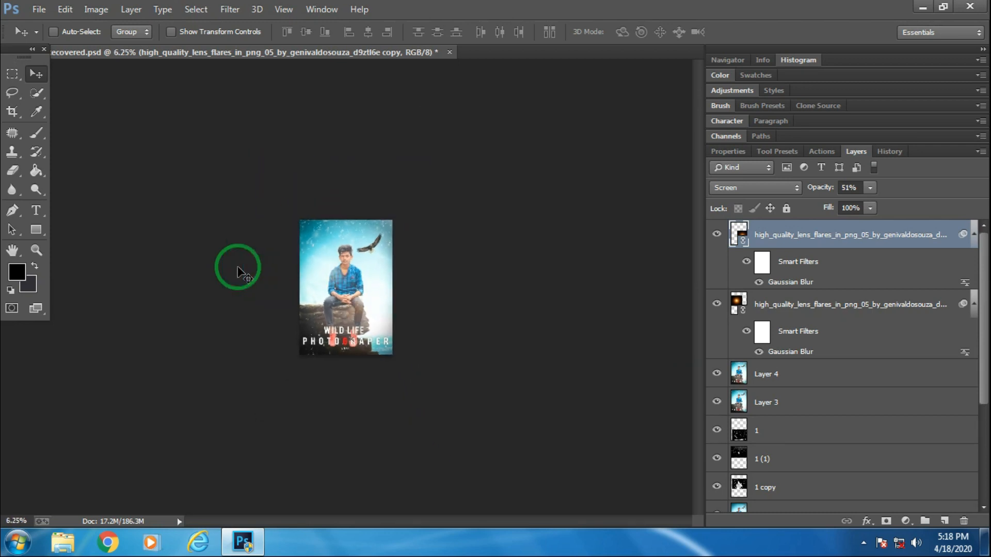
pyautogui.hotkey('ctrl', '+')
pyautogui.hotkey('ctrl', '+')
pyautogui.hotkey('ctrl', '+')
pyautogui.hotkey('ctrl', '+')
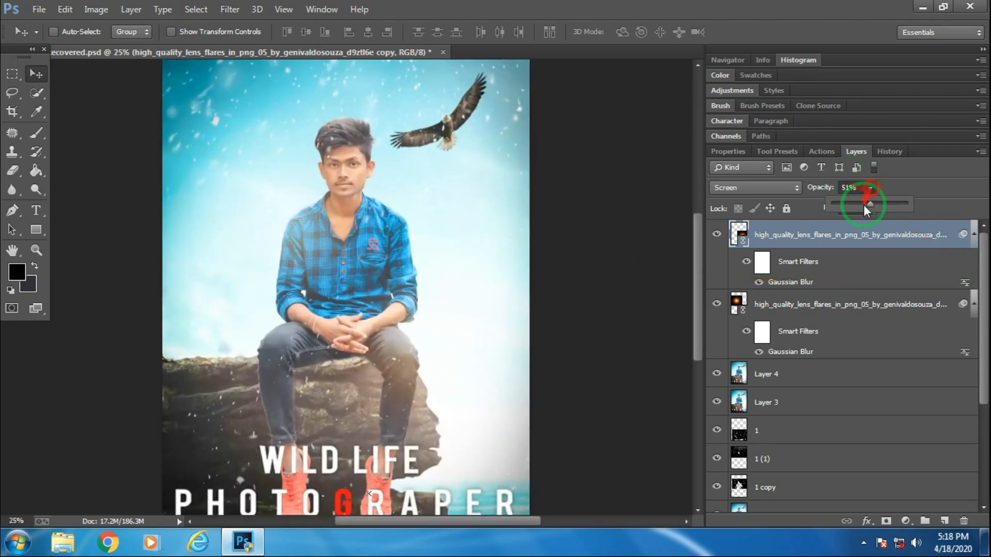
# Lower the duplicated lens flare's opacity to 37% and shift its glow further right beside the man.
pyautogui.moveTo(865, 205); pyautogui.dragTo(861, 205)
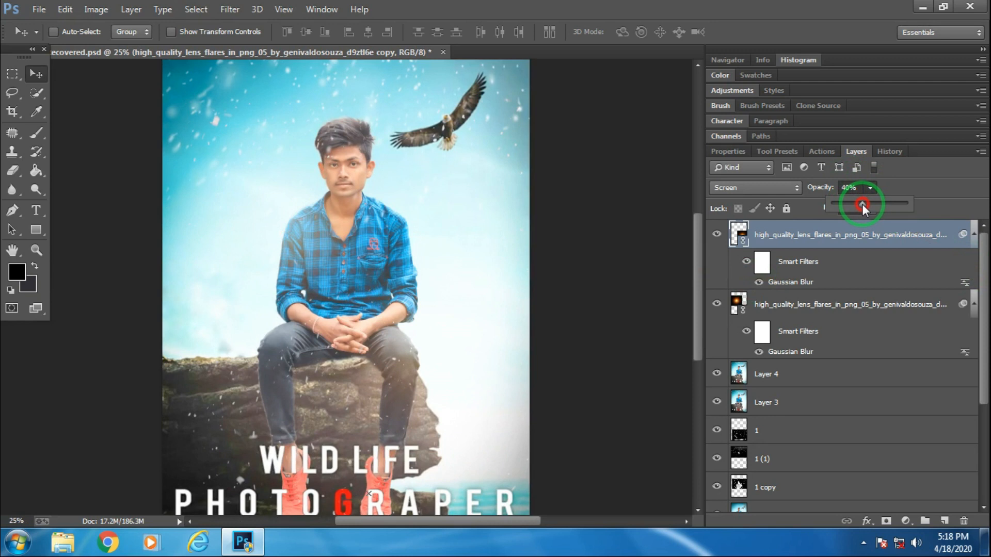
pyautogui.moveTo(427, 368); pyautogui.dragTo(598, 350)
pyautogui.hotkey('ctrl', '-')
pyautogui.hotkey('ctrl', '-')
pyautogui.hotkey('ctrl', '-')
pyautogui.hotkey('ctrl', '+')
pyautogui.hotkey('ctrl', '+')
pyautogui.hotkey('ctrl', '+')
pyautogui.hotkey('ctrl', '+')
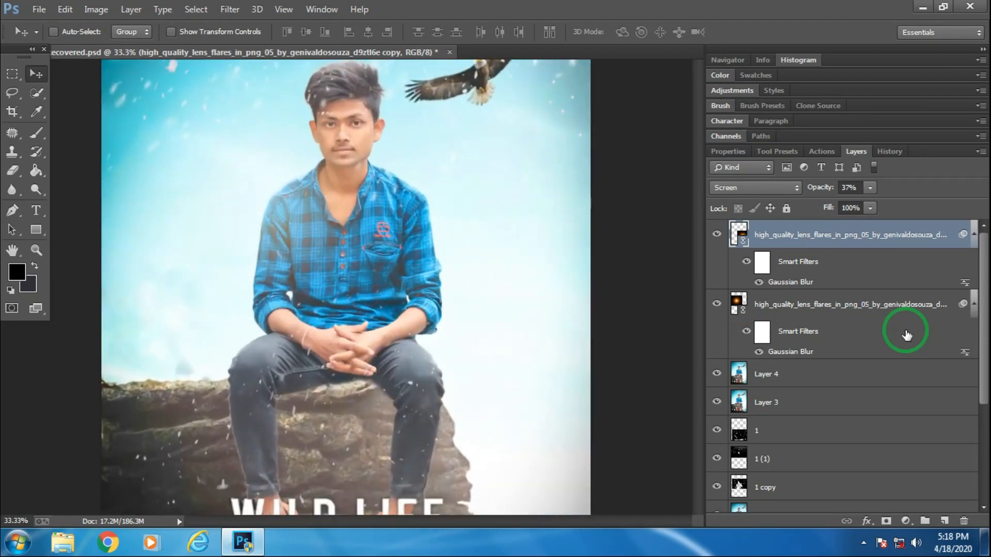
# Adjust the positions of both lens flares slightly around the man after checking the glow.
pyautogui.hotkey('ctrl', '-')
pyautogui.hotkey('ctrl', '-')
pyautogui.hotkey('ctrl', '-')
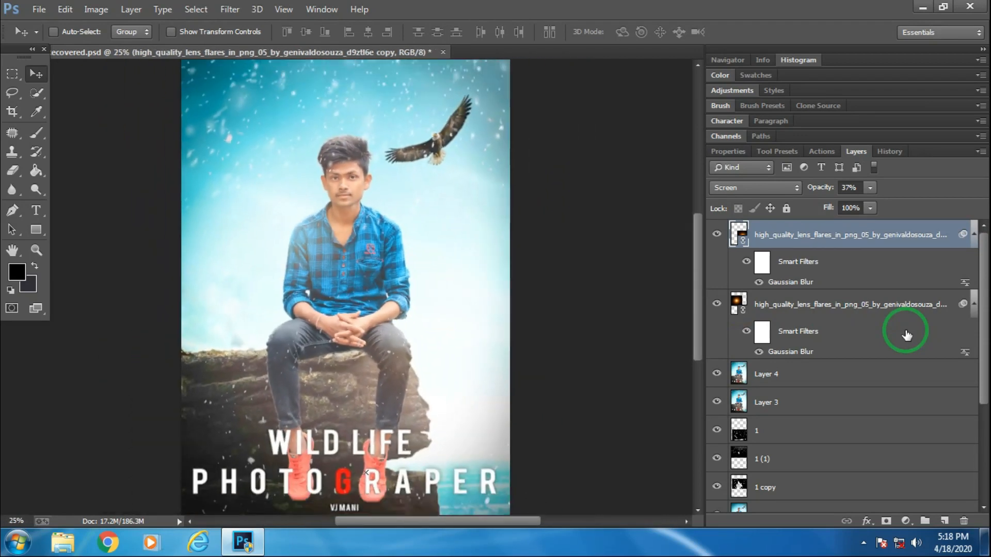
pyautogui.hotkey('ctrl', '+')
pyautogui.hotkey('ctrl', '+')
pyautogui.hotkey('ctrl', '+')
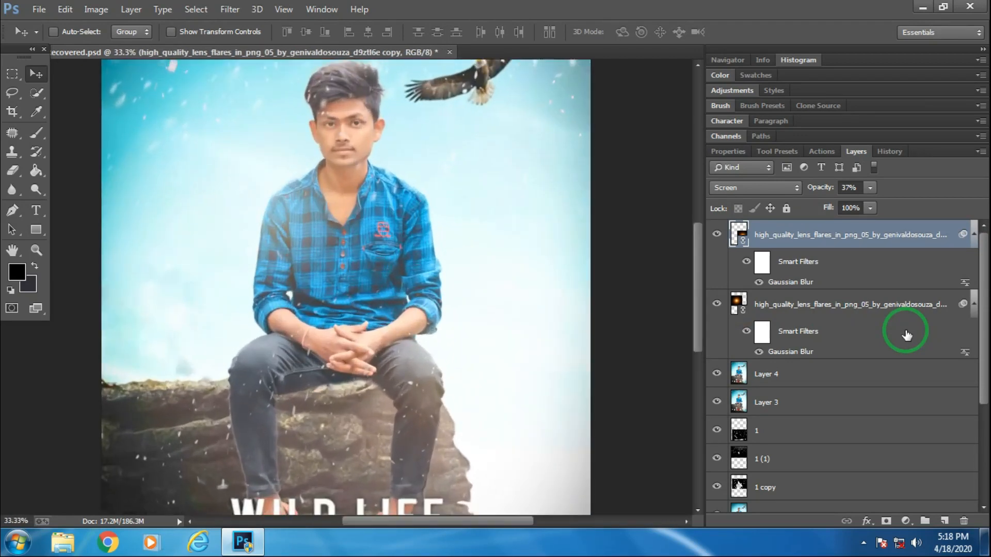
pyautogui.moveTo(299, 201); pyautogui.dragTo(282, 174)
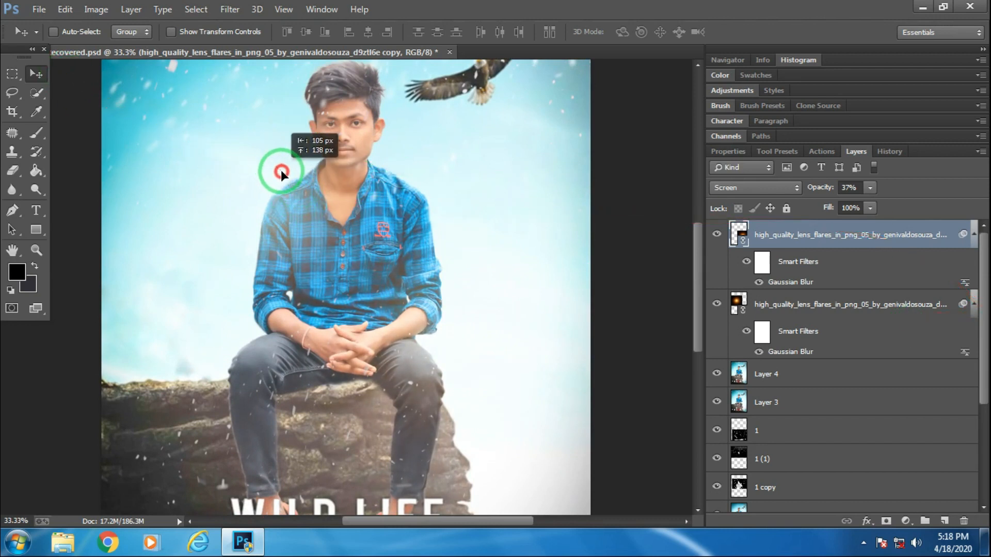
pyautogui.click(849, 308)
pyautogui.moveTo(273, 199); pyautogui.dragTo(275, 190)
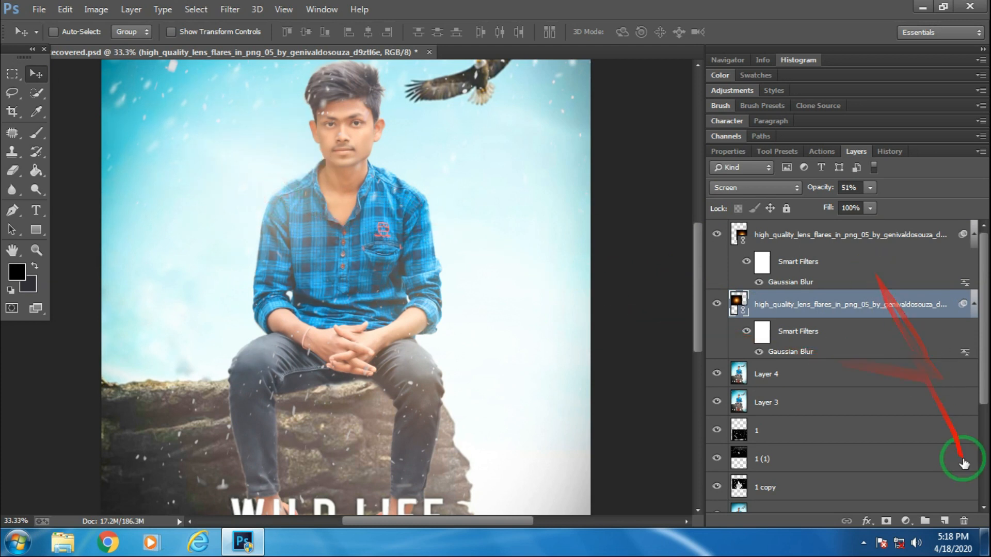
# Add an empty layer above the lens flares, and hide and reshow the original flare to compare its effect.
pyautogui.click(864, 240)
pyautogui.click(944, 524)
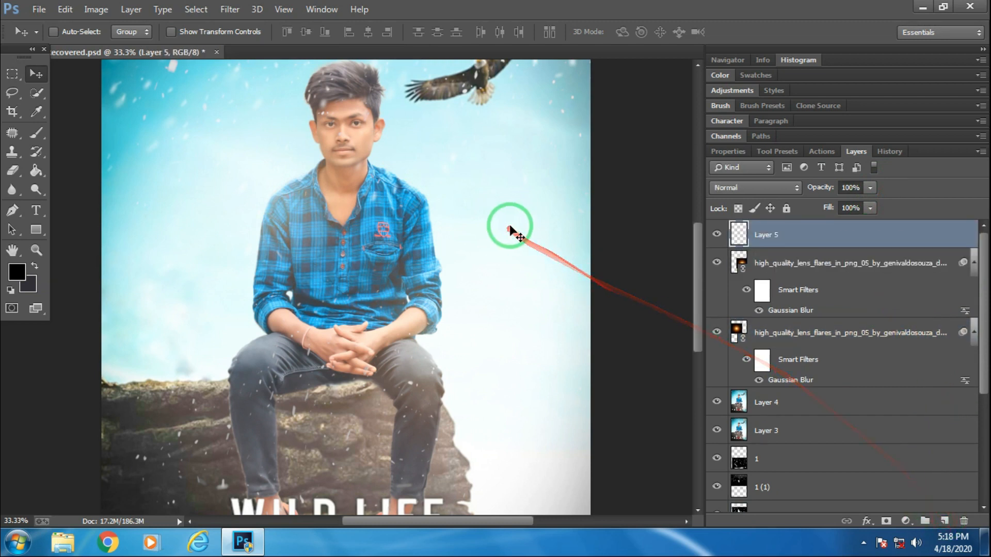
pyautogui.hotkey('ctrl', '+')
pyautogui.hotkey('ctrl', '+')
pyautogui.moveTo(699, 284); pyautogui.dragTo(698, 253)
pyautogui.click(715, 333)
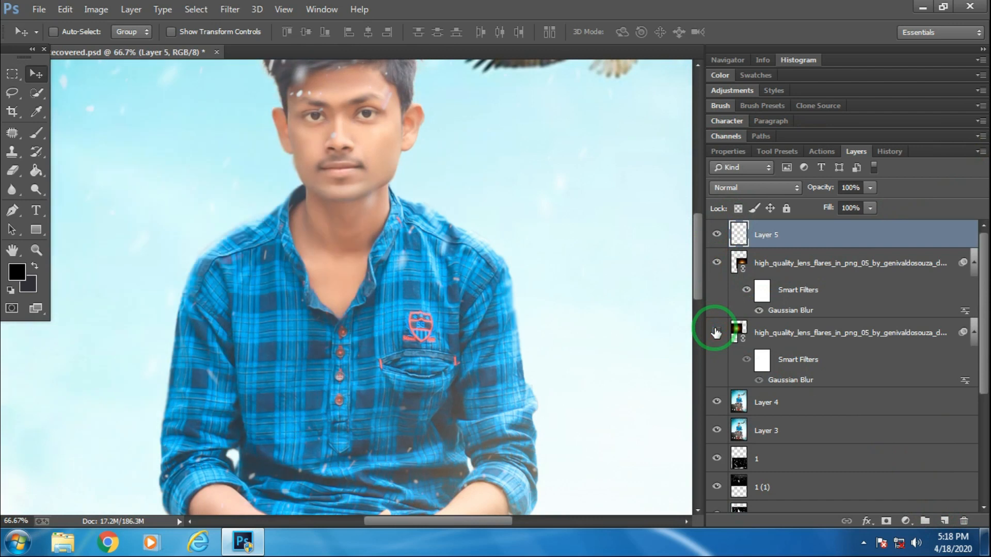
pyautogui.click(716, 334)
# Hide and reshow the duplicated lens flare to compare, and fine-tune its position near the man's knee.
pyautogui.moveTo(696, 279); pyautogui.dragTo(699, 324)
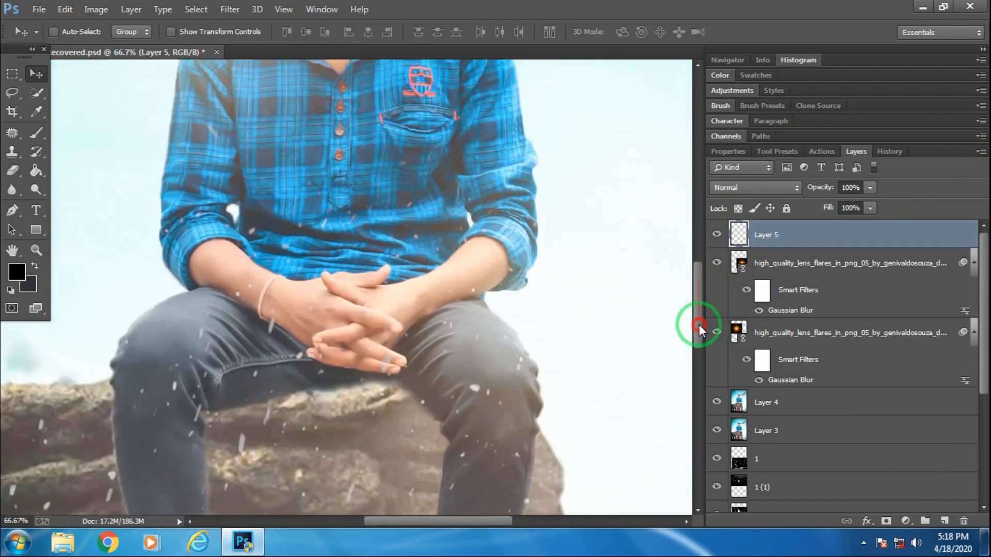
pyautogui.click(821, 268)
pyautogui.click(717, 264)
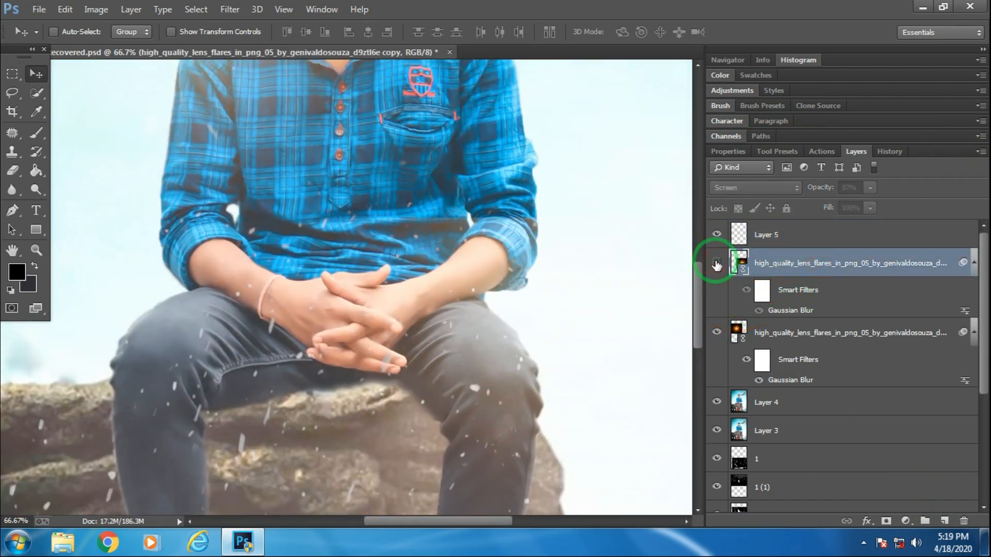
pyautogui.click(717, 264)
pyautogui.moveTo(554, 375); pyautogui.dragTo(605, 377)
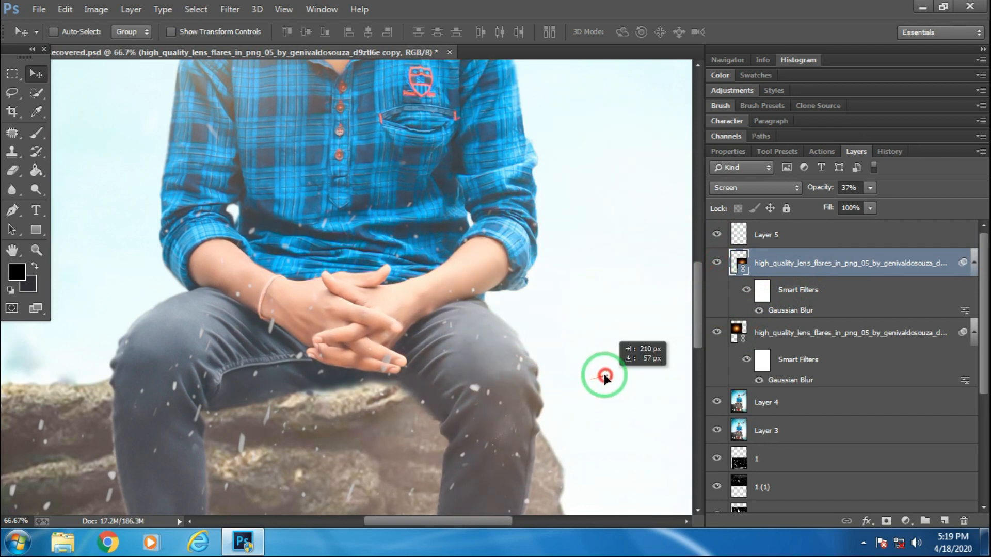
pyautogui.moveTo(533, 393)
pyautogui.mouseDown()
pyautogui.moveTo(557, 405)
pyautogui.moveTo(627, 395)
pyautogui.moveTo(545, 384)
pyautogui.mouseUp()
pyautogui.moveTo(695, 289); pyautogui.dragTo(703, 214)
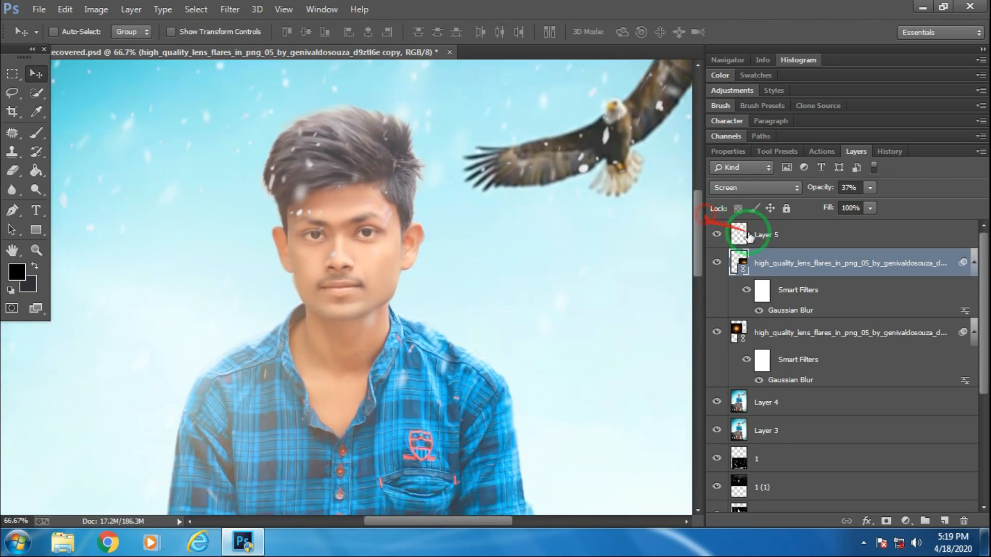
# Select the empty Layer 5 and set the foreground colour to bright red.
pyautogui.click(783, 238)
pyautogui.click(17, 272)
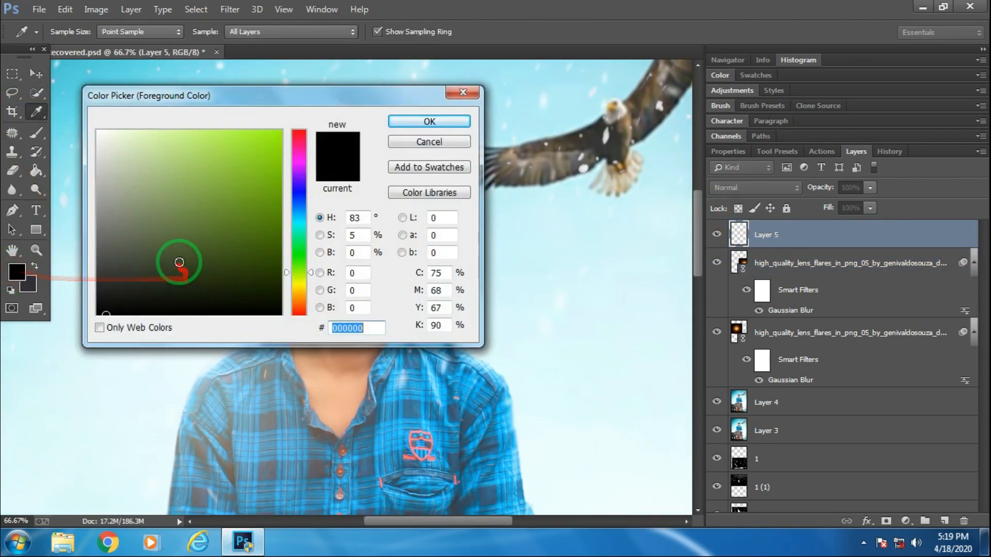
pyautogui.click(300, 147)
pyautogui.click(279, 133)
pyautogui.click(429, 121)
pyautogui.press('v')
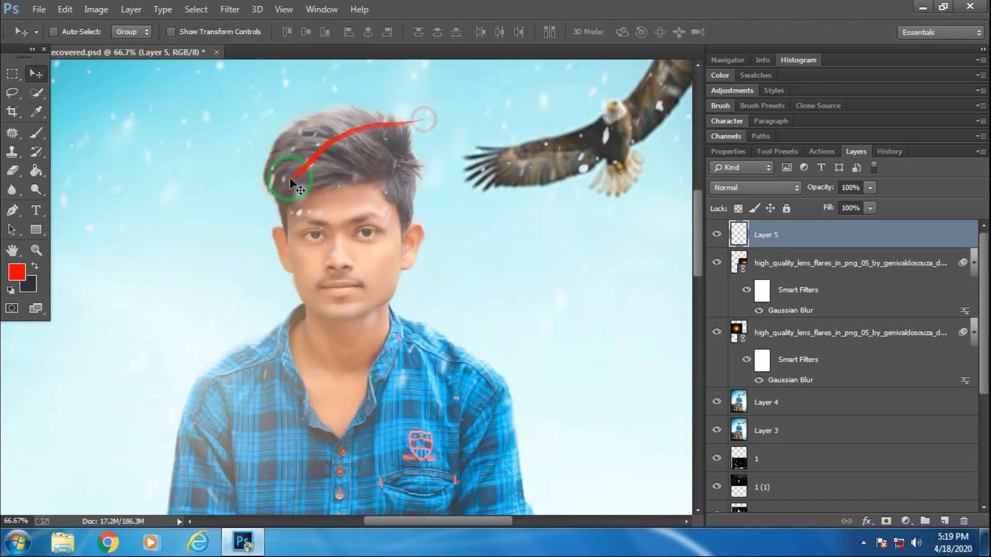
# Paint over the man's lips in red with a hard 12 px brush on Layer 5.
pyautogui.hotkey('ctrl', '+')
pyautogui.hotkey('ctrl', '+')
pyautogui.hotkey('ctrl', '+')
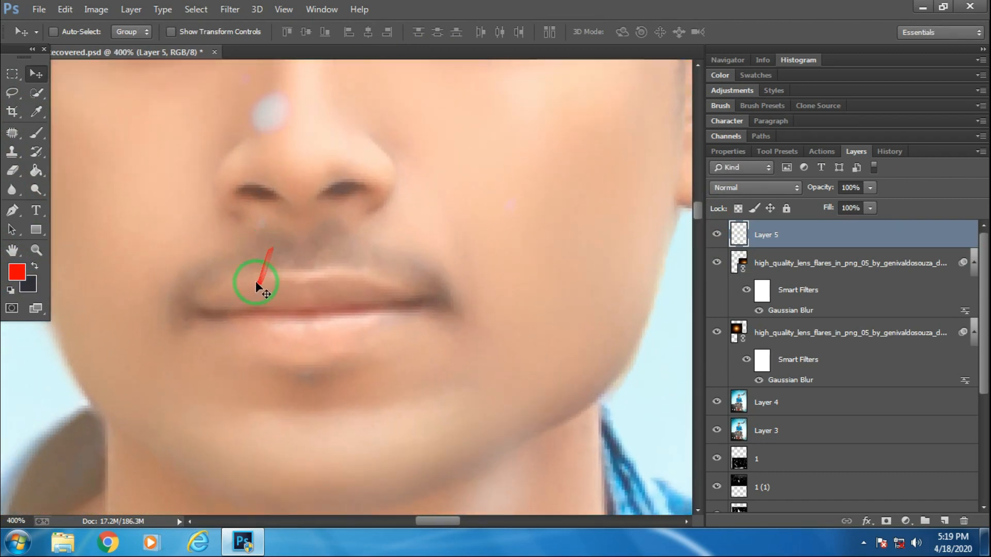
pyautogui.click(36, 133)
pyautogui.click(65, 32)
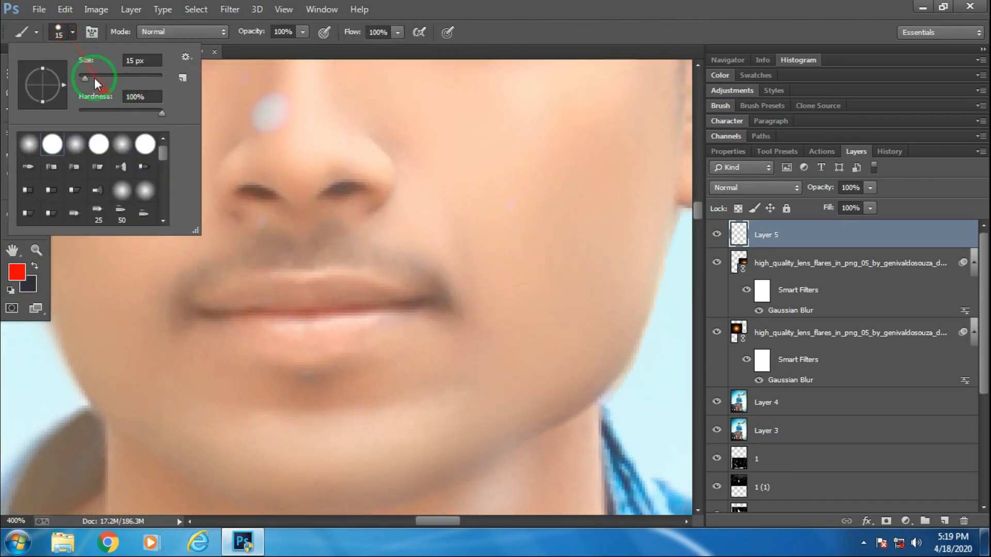
pyautogui.moveTo(86, 78); pyautogui.dragTo(84, 78)
pyautogui.moveTo(292, 312)
pyautogui.mouseDown()
pyautogui.moveTo(231, 309)
pyautogui.moveTo(361, 289)
pyautogui.moveTo(391, 306)
pyautogui.moveTo(316, 325)
pyautogui.moveTo(250, 314)
pyautogui.moveTo(310, 336)
pyautogui.moveTo(372, 318)
pyautogui.moveTo(284, 316)
pyautogui.moveTo(307, 320)
pyautogui.mouseUp()
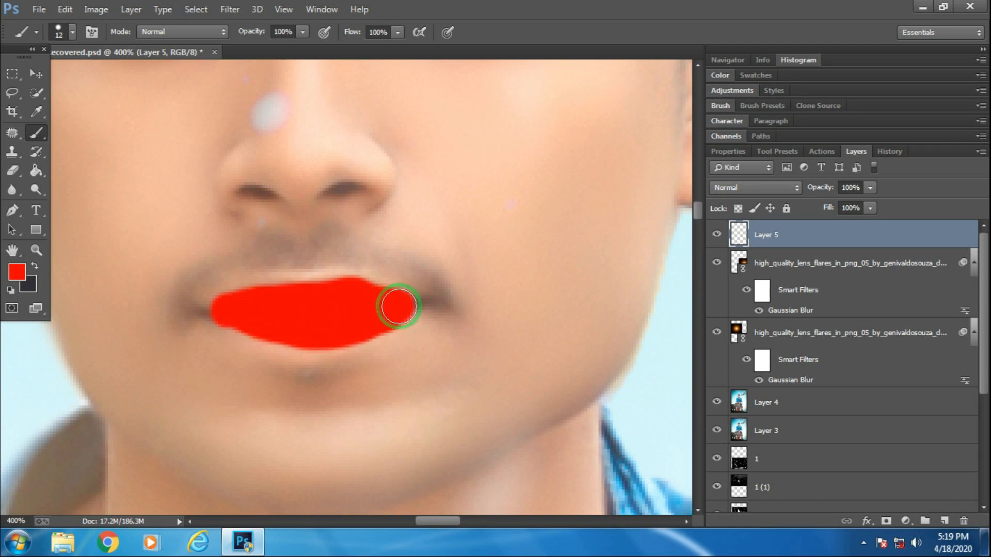
# Try blending the red lip layer in Screen mode at 20% opacity.
pyautogui.click(790, 187)
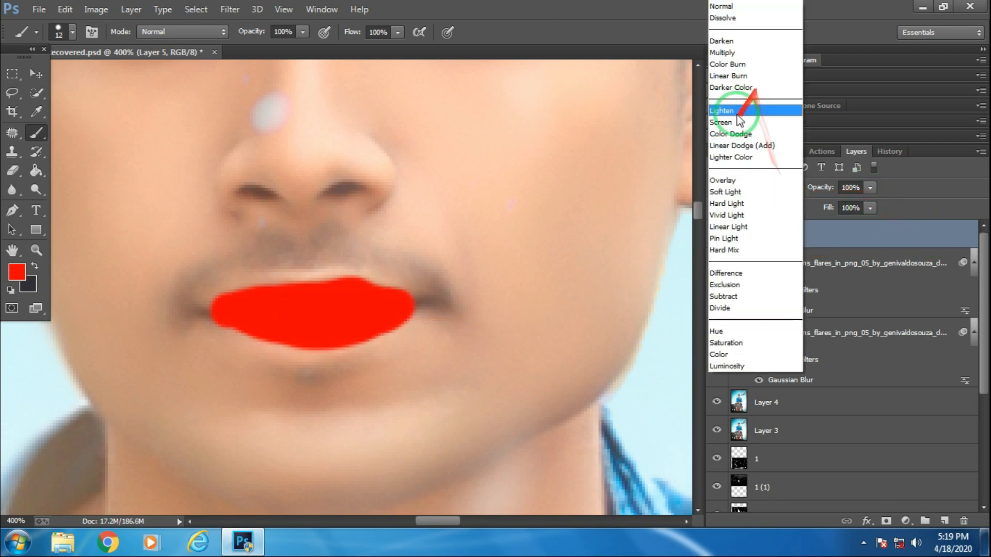
pyautogui.click(728, 123)
pyautogui.moveTo(846, 205); pyautogui.dragTo(828, 206)
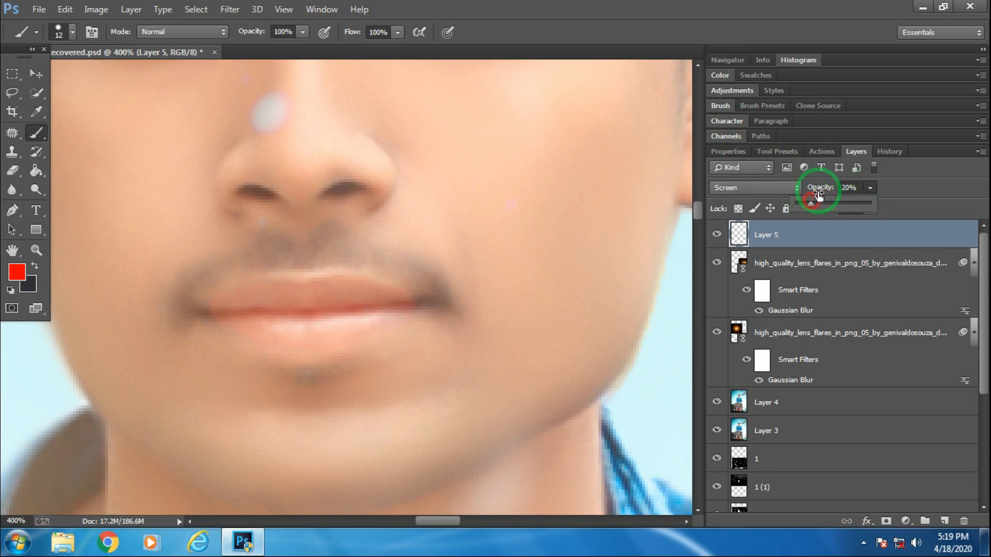
pyautogui.hotkey('ctrl', '-')
pyautogui.hotkey('ctrl', '-')
pyautogui.hotkey('ctrl', '-')
# Set the lip layer to Normal blending at 8% opacity and check the tint on the whole portrait.
pyautogui.click(778, 192)
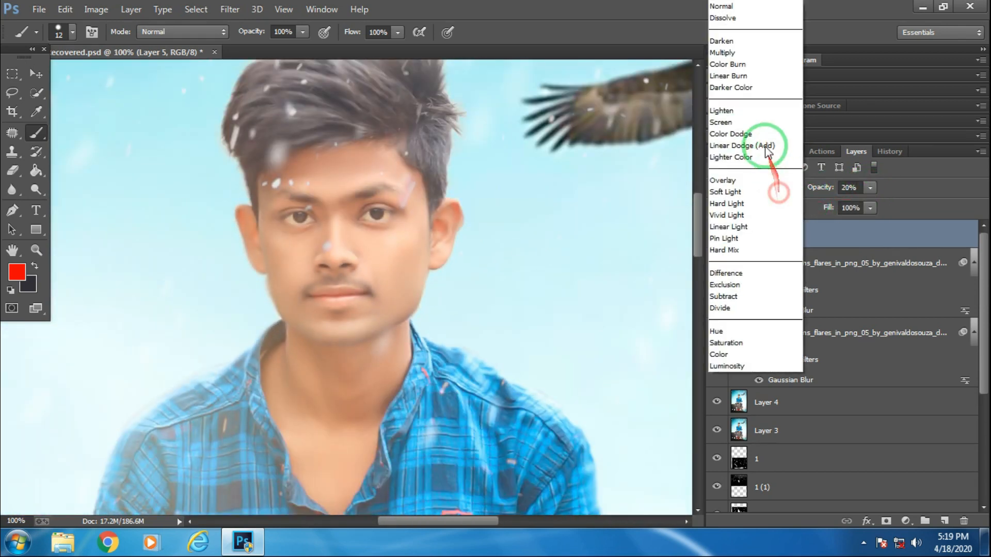
pyautogui.click(724, 7)
pyautogui.click(875, 189)
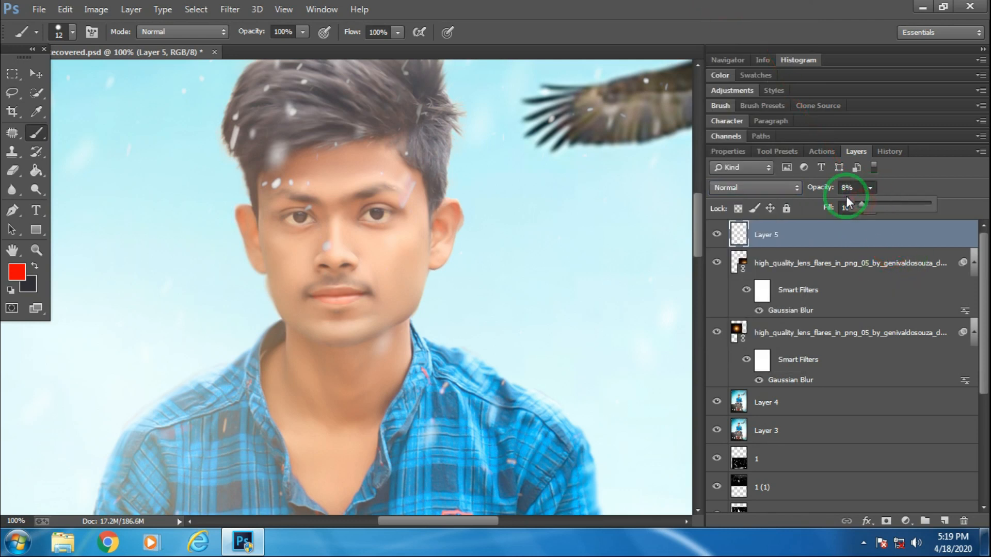
pyautogui.hotkey('ctrl', '-')
pyautogui.hotkey('ctrl', '-')
pyautogui.hotkey('ctrl', '-')
pyautogui.hotkey('ctrl', '+')
pyautogui.hotkey('ctrl', '+')
pyautogui.hotkey('ctrl', '+')
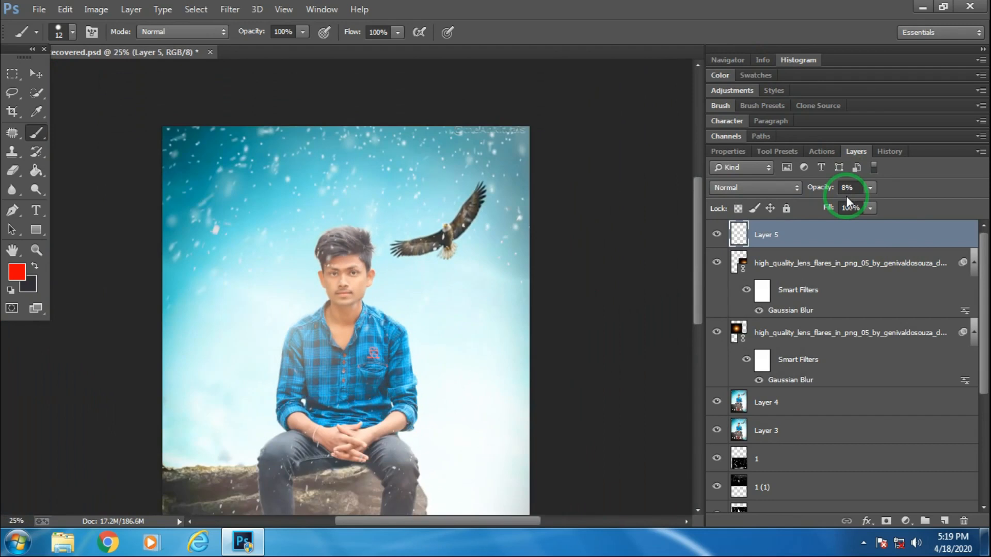
# Touch up the red lip paint with a 10 px brush and set the layer's opacity to 13%.
pyautogui.hotkey('ctrl', '+')
pyautogui.hotkey('ctrl', '+')
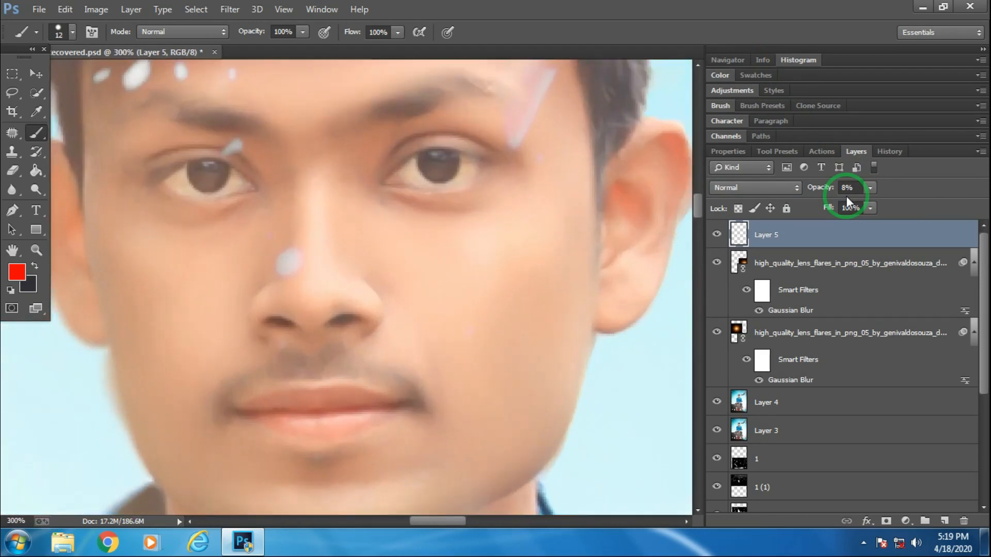
pyautogui.click(72, 32)
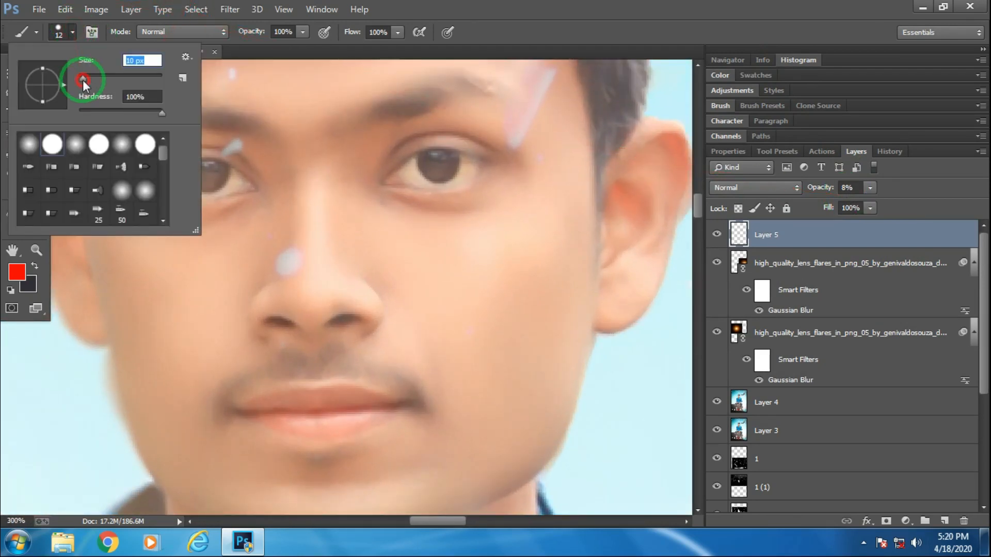
pyautogui.click(388, 408)
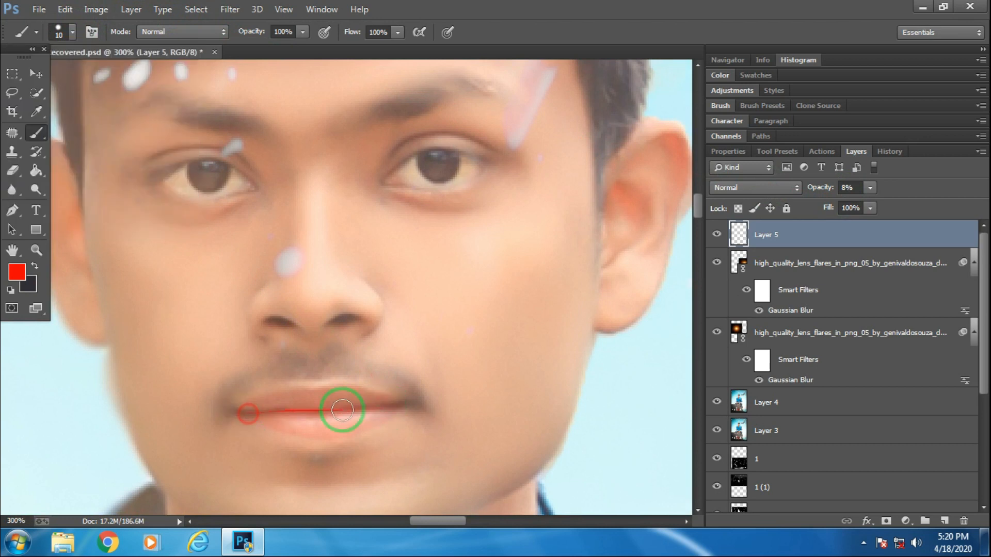
pyautogui.click(871, 188)
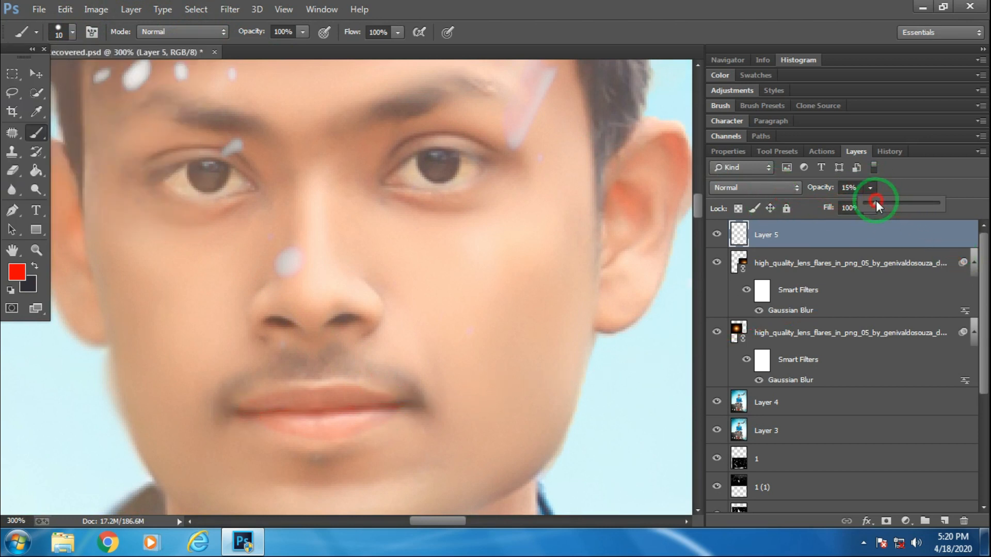
pyautogui.moveTo(876, 200); pyautogui.dragTo(873, 200)
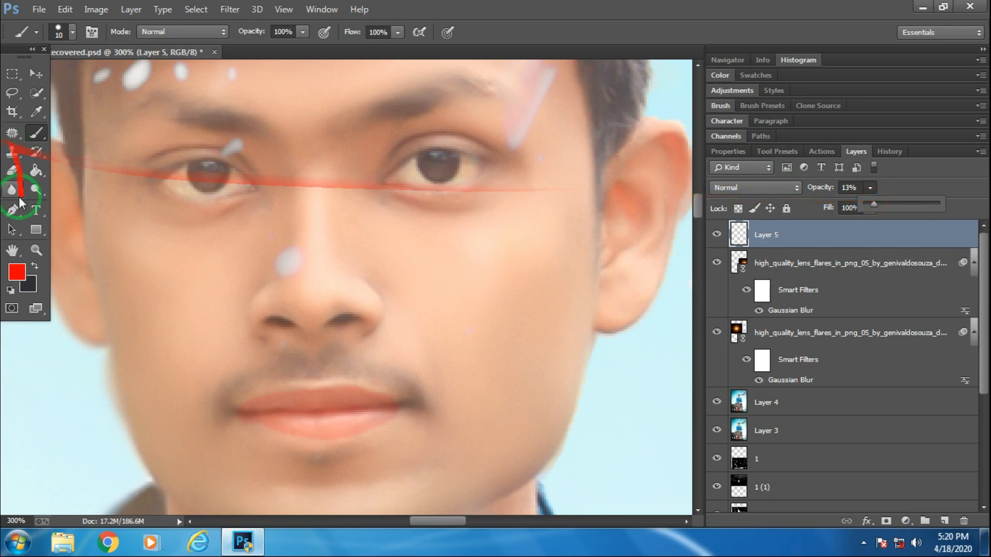
# Soften the edges of the lip paint with the Blur tool at 70% strength and reduce the layer's opacity to 9%.
pyautogui.click(12, 189)
pyautogui.moveTo(396, 443)
pyautogui.mouseDown()
pyautogui.moveTo(388, 398)
pyautogui.moveTo(259, 369)
pyautogui.moveTo(248, 410)
pyautogui.moveTo(322, 441)
pyautogui.moveTo(425, 447)
pyautogui.moveTo(298, 431)
pyautogui.moveTo(408, 427)
pyautogui.moveTo(273, 376)
pyautogui.mouseUp()
pyautogui.click(872, 206)
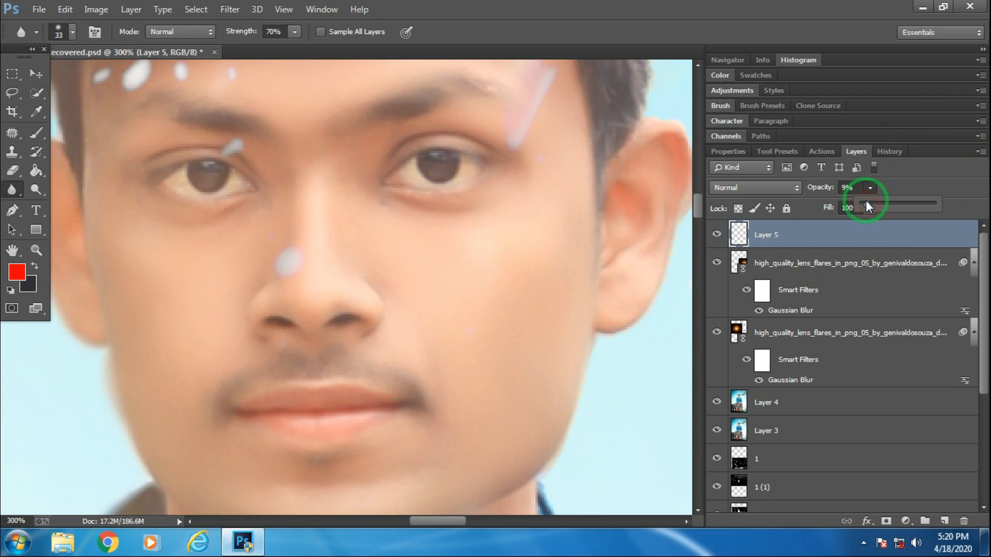
pyautogui.hotkey('ctrl', '-')
pyautogui.hotkey('ctrl', '-')
pyautogui.hotkey('ctrl', '-')
pyautogui.hotkey('ctrl', '-')
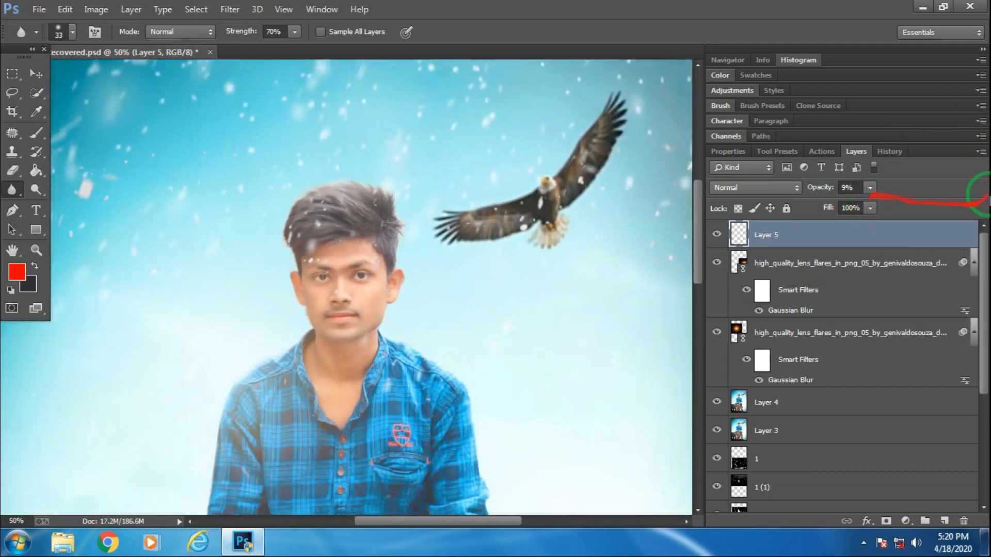
# Reduce the lip layer's opacity to 7% and check the tint on the full poster.
pyautogui.click(871, 207)
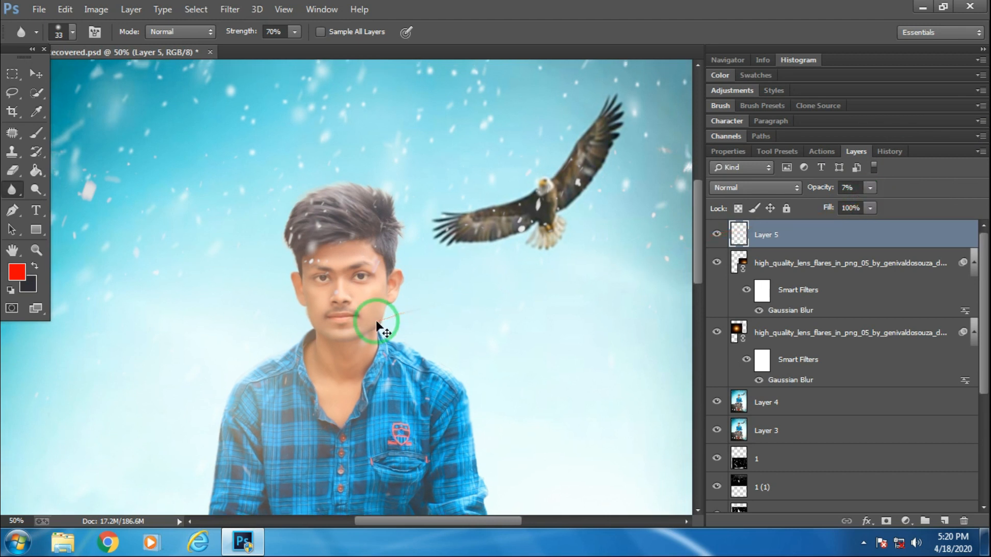
pyautogui.hotkey('ctrl', '-')
pyautogui.hotkey('ctrl', '-')
pyautogui.hotkey('ctrl', '-')
pyautogui.hotkey('ctrl', '-')
pyautogui.hotkey('ctrl', '+')
pyautogui.hotkey('ctrl', '+')
pyautogui.hotkey('ctrl', '+')
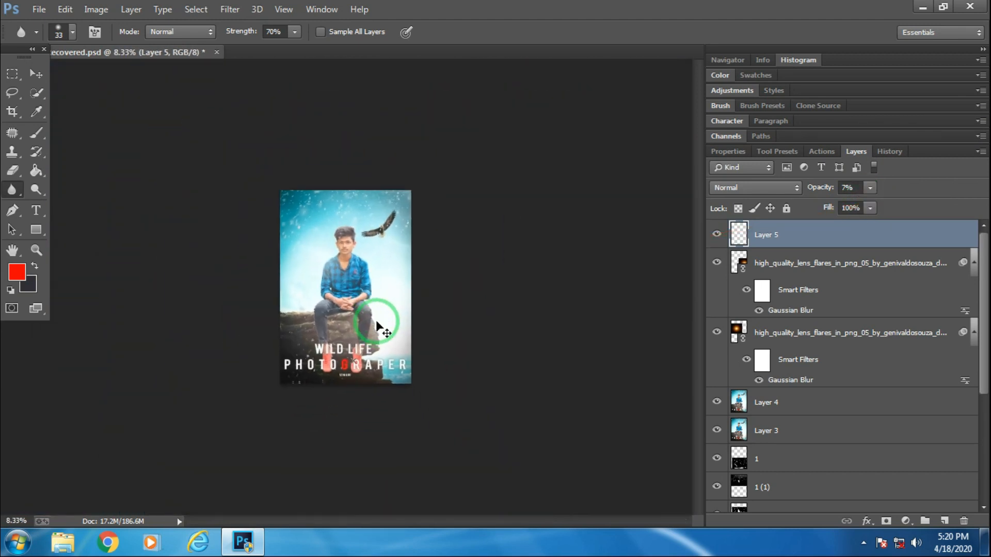
pyautogui.hotkey('ctrl', '-')
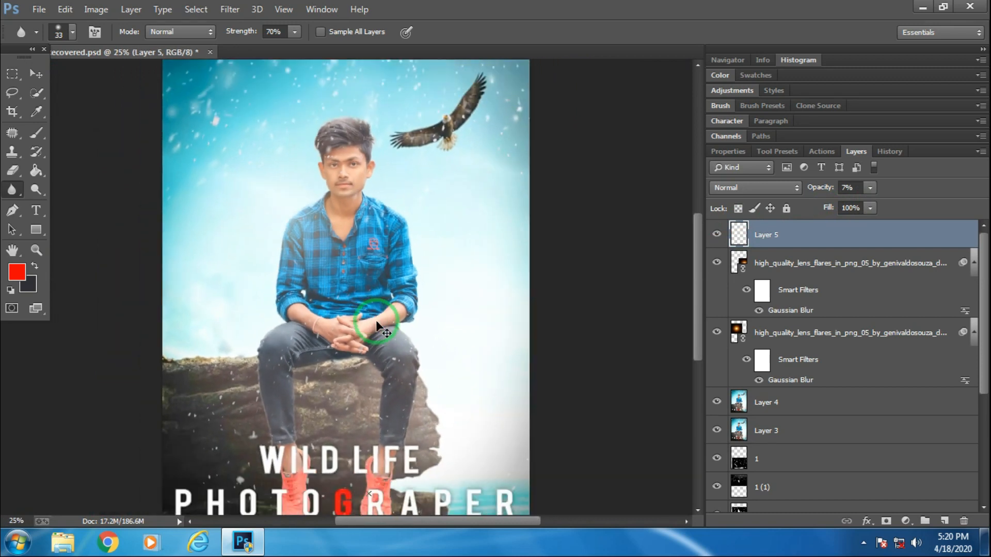
# Move the lower lens flare up and to the left, and shift the upper lens flare copy slightly left.
pyautogui.click(774, 332)
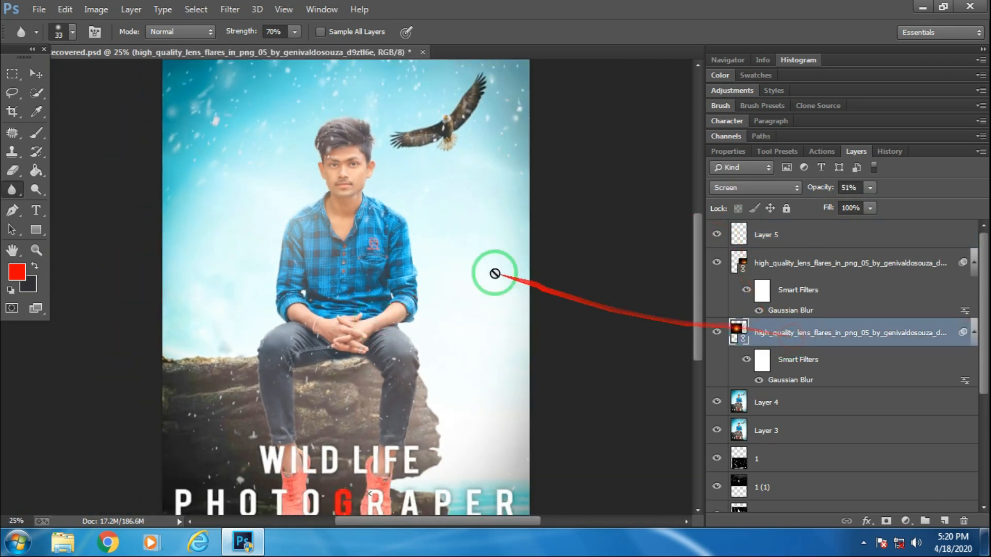
pyautogui.click(36, 74)
pyautogui.moveTo(344, 354); pyautogui.dragTo(292, 208)
pyautogui.click(823, 270)
pyautogui.moveTo(435, 363)
pyautogui.mouseDown()
pyautogui.moveTo(463, 365)
pyautogui.moveTo(416, 372)
pyautogui.moveTo(417, 363)
pyautogui.mouseUp()
# Examine the whole poster at several zoom levels to judge the lens flare glow and overall balance.
pyautogui.hotkey('ctrl', '-')
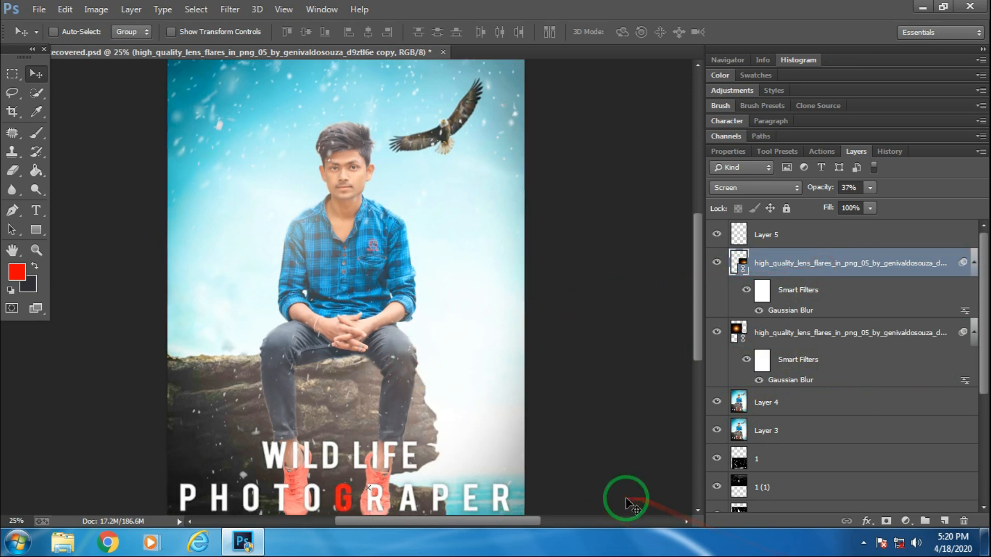
pyautogui.hotkey('ctrl', '-')
pyautogui.hotkey('ctrl', '-')
pyautogui.hotkey('ctrl', '-')
pyautogui.hotkey('ctrl', '+')
pyautogui.hotkey('ctrl', '-')
pyautogui.hotkey('ctrl', '-')
pyautogui.hotkey('ctrl', '+')
pyautogui.hotkey('ctrl', '+')
pyautogui.hotkey('ctrl', '+')
# Add a new layer above the lip tint layer and fill it with the merged poster using Apply Image.
pyautogui.click(797, 235)
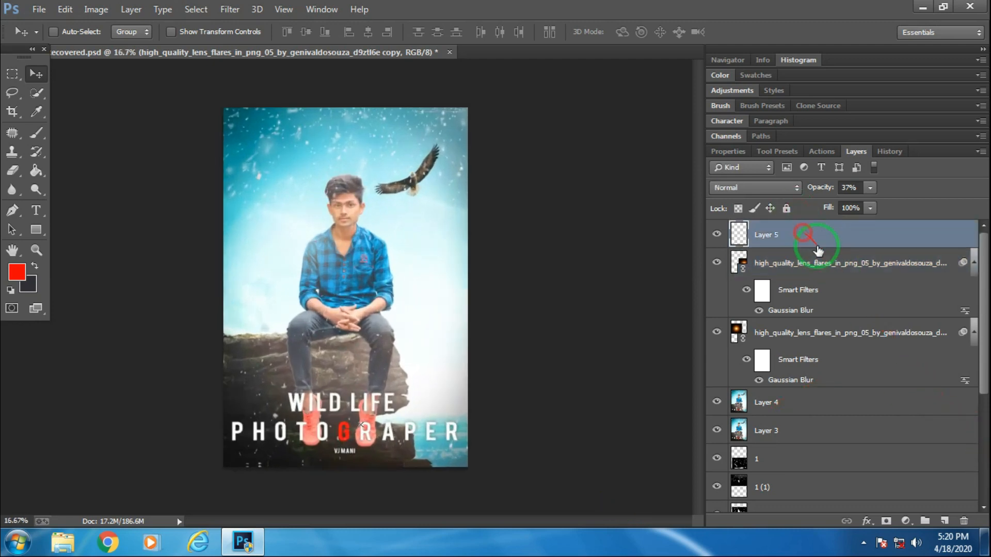
pyautogui.click(944, 521)
pyautogui.click(65, 10)
pyautogui.click(95, 9)
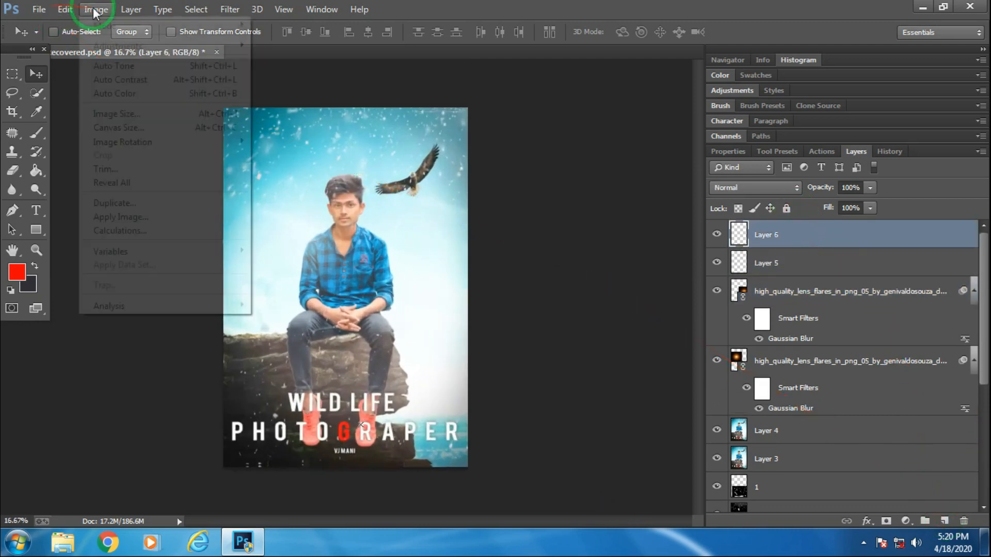
pyautogui.click(99, 222)
pyautogui.click(616, 147)
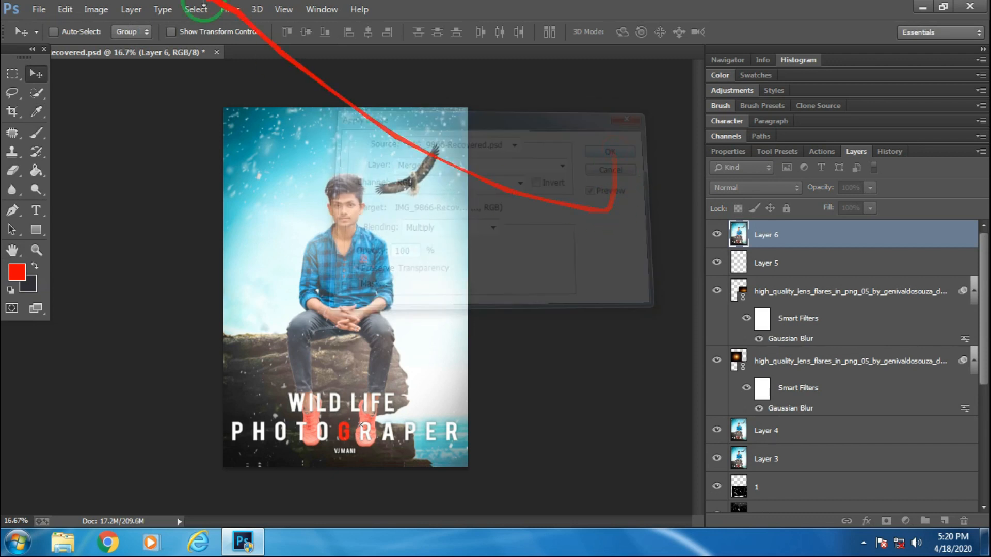
# Apply the Camera Raw filter to the merged layer with Reds saturation +13, Oranges luminance +8 and Blues luminance +8.
pyautogui.click(229, 10)
pyautogui.click(246, 91)
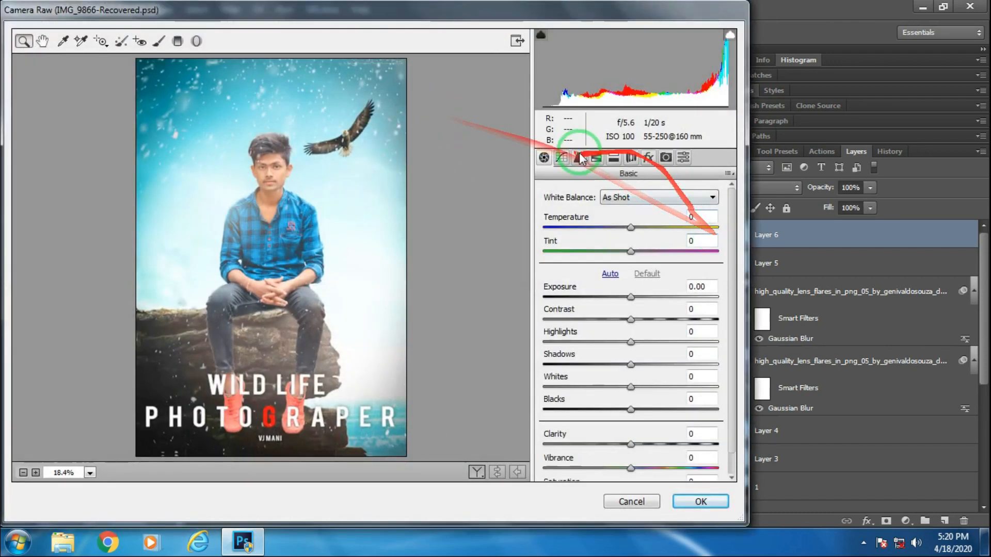
pyautogui.click(596, 157)
pyautogui.moveTo(634, 261); pyautogui.dragTo(635, 265)
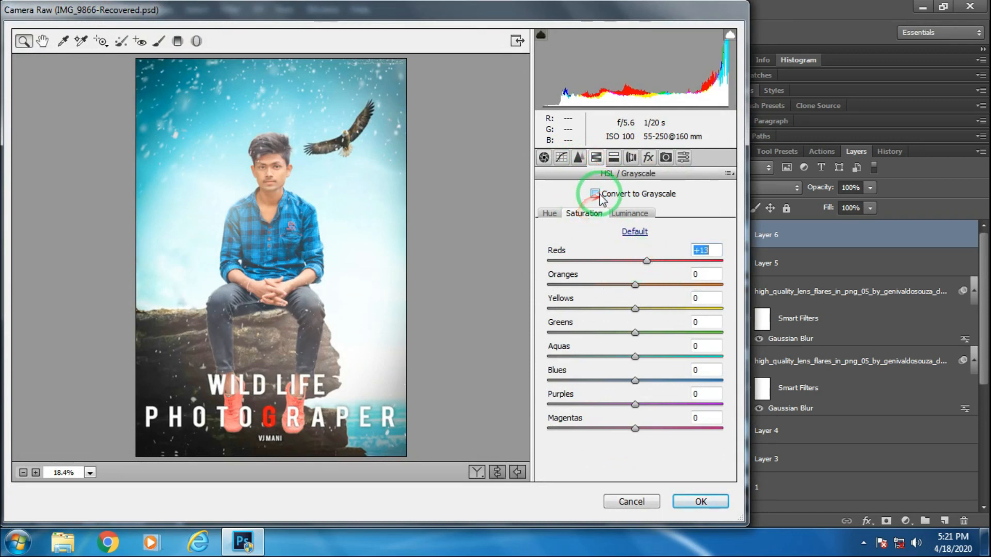
pyautogui.click(629, 213)
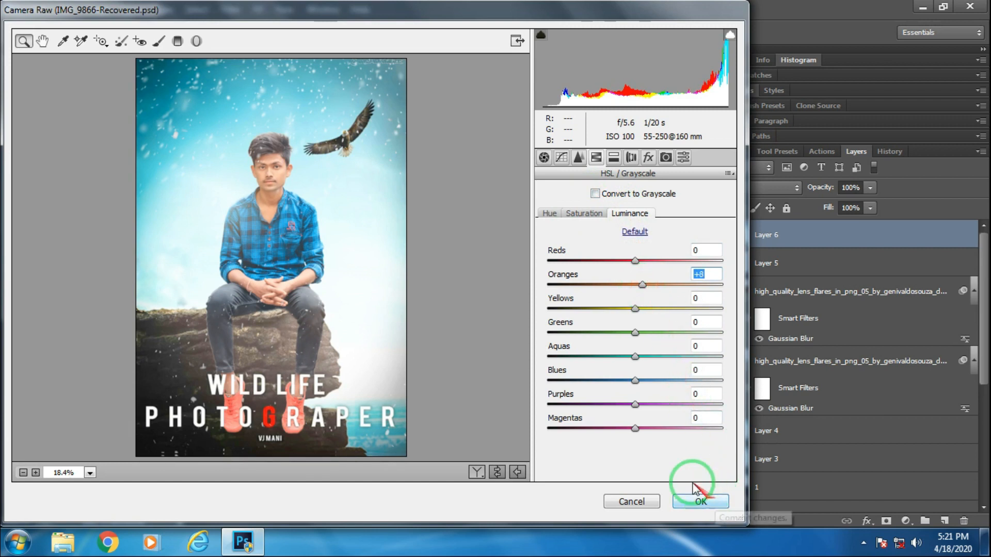
pyautogui.moveTo(632, 377); pyautogui.dragTo(644, 376)
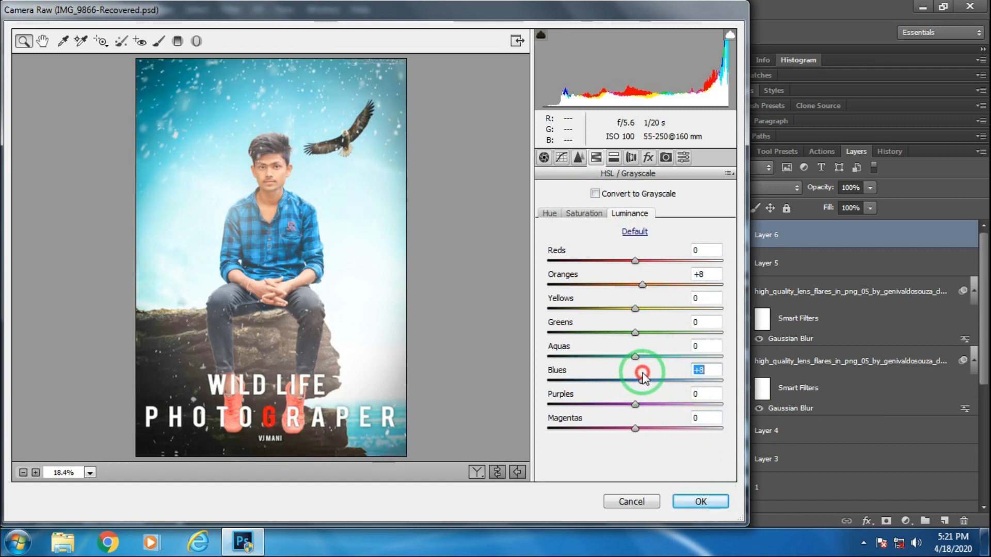
pyautogui.click(702, 500)
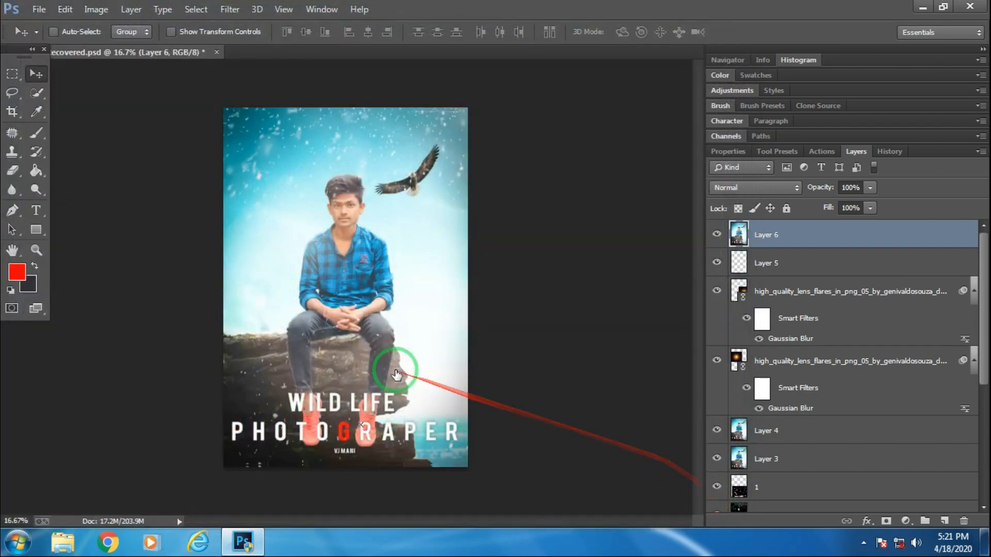